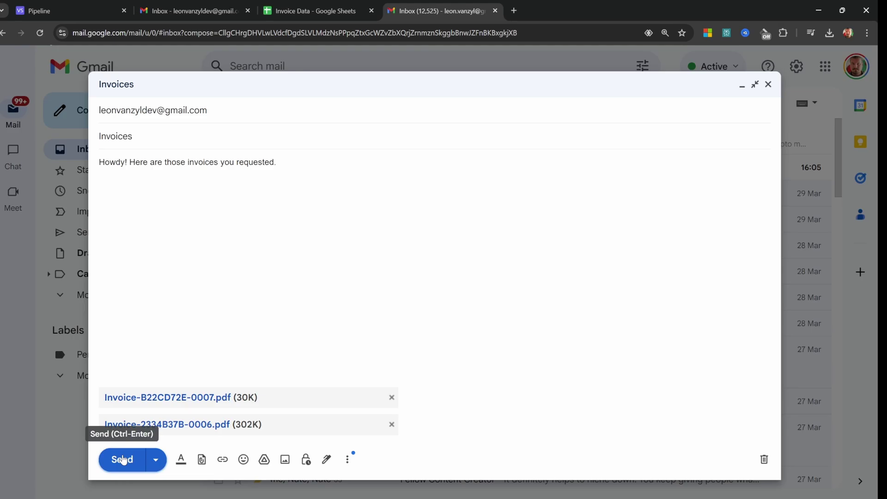
Send the Invoices email with its two PDF attachments and open the received message in the recipient's inbox.
left_click(122, 460)
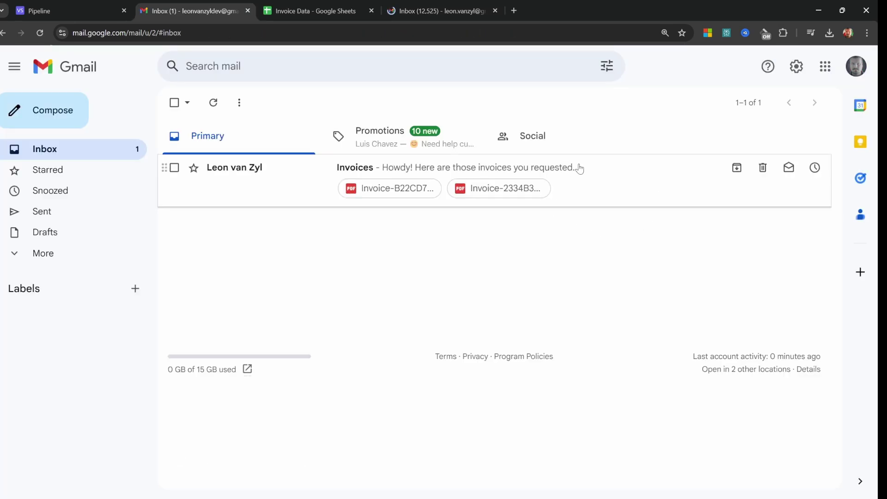
left_click(580, 168)
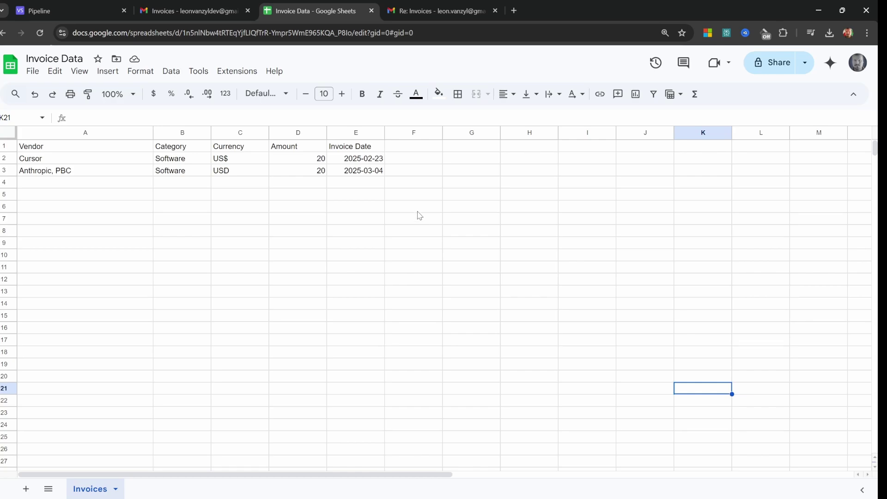
Examine the vendor, category, currency, amount and invoice date entries in the Invoice Data spreadsheet.
left_click(355, 230)
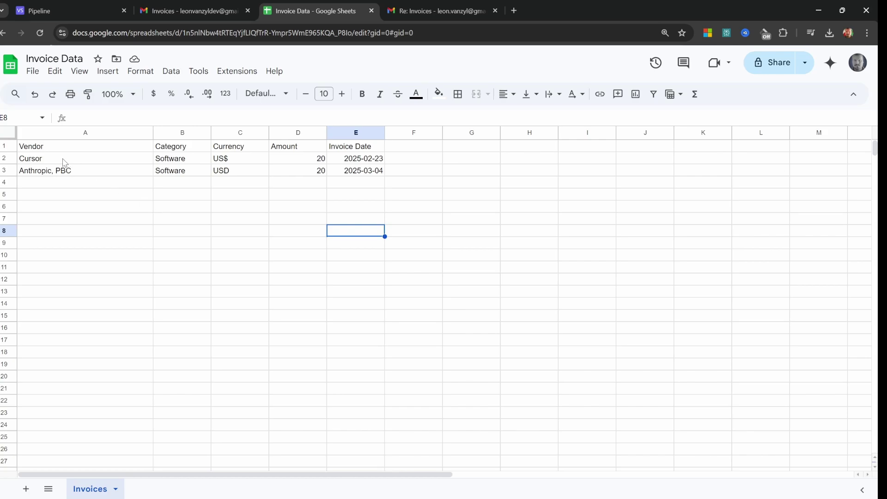
left_click_drag(67, 161, 72, 172)
left_click(99, 201)
left_click(185, 163)
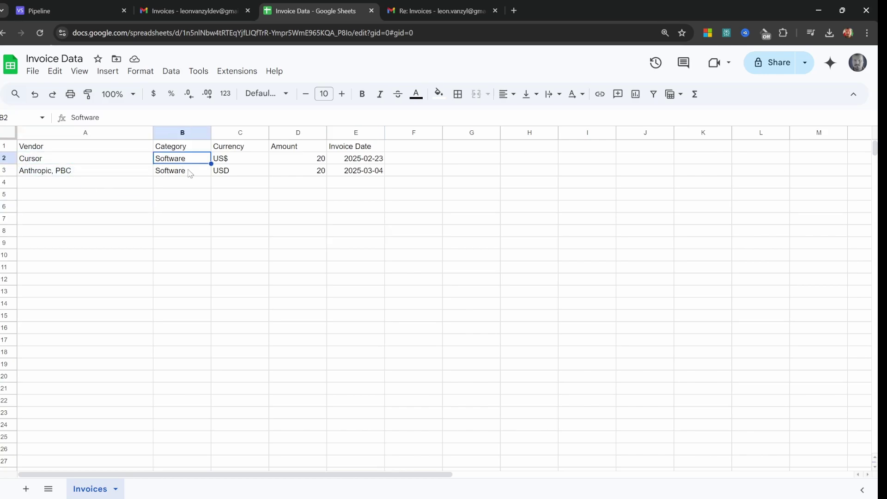
left_click(187, 171)
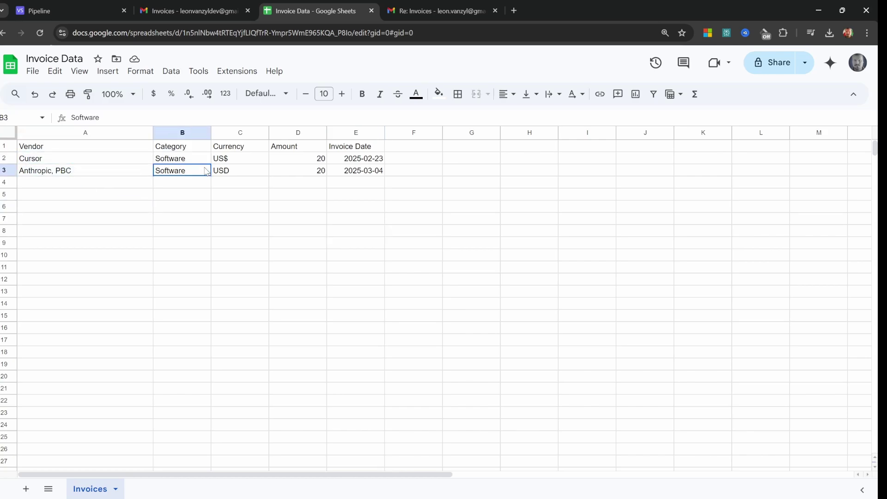
left_click(239, 194)
left_click(237, 159)
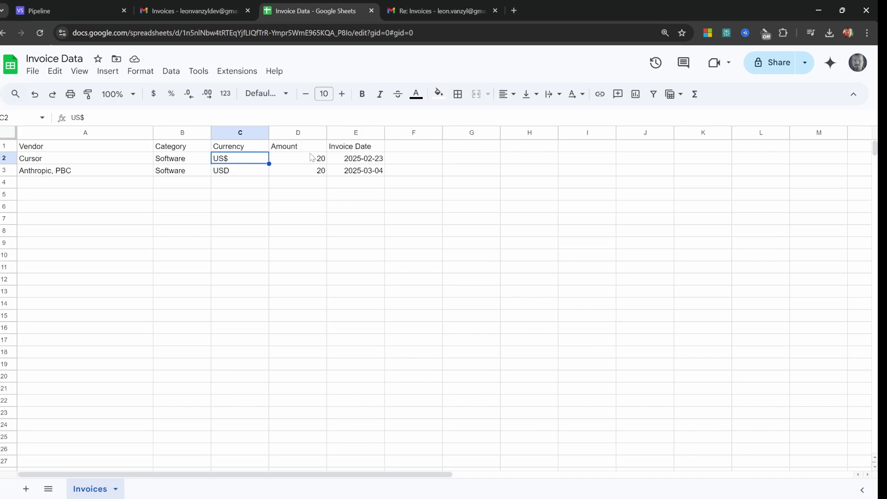
left_click_drag(310, 159, 310, 171)
left_click(311, 181)
left_click(359, 162)
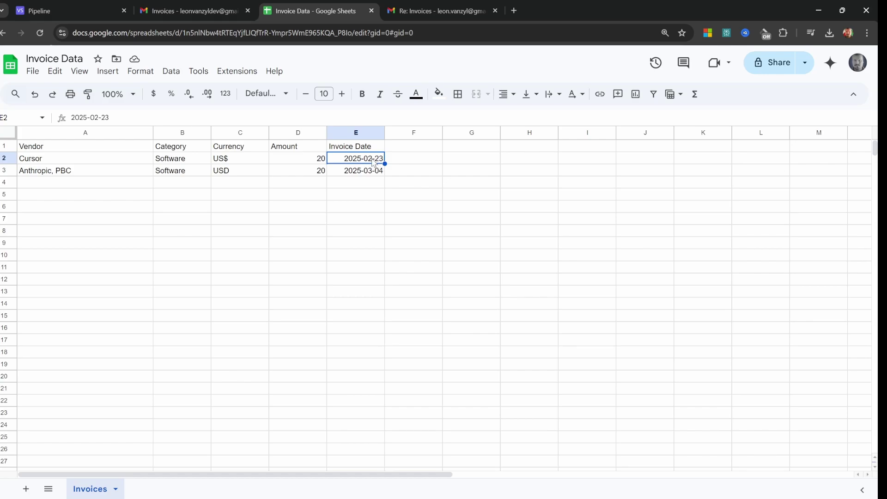
Clear the invoice records in A2:E3 and review the column headers in row 1.
left_click_drag(94, 159, 370, 172)
key("Delete")
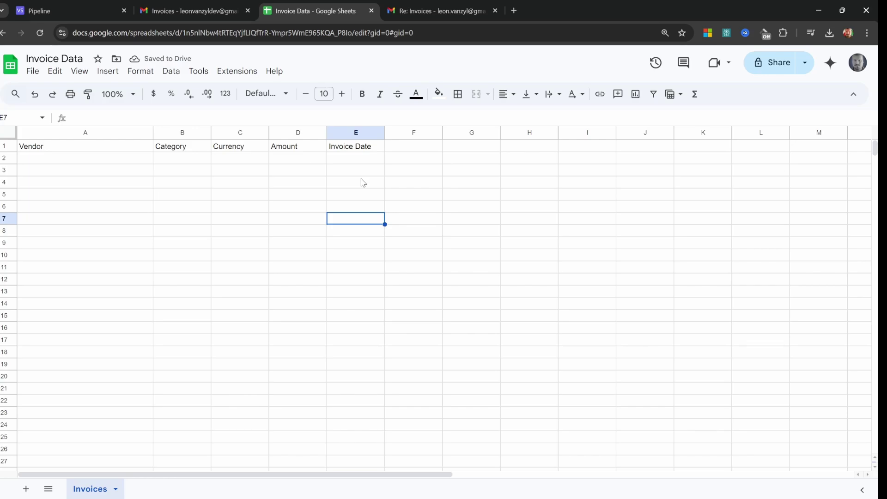
left_click(86, 148)
left_click(180, 152)
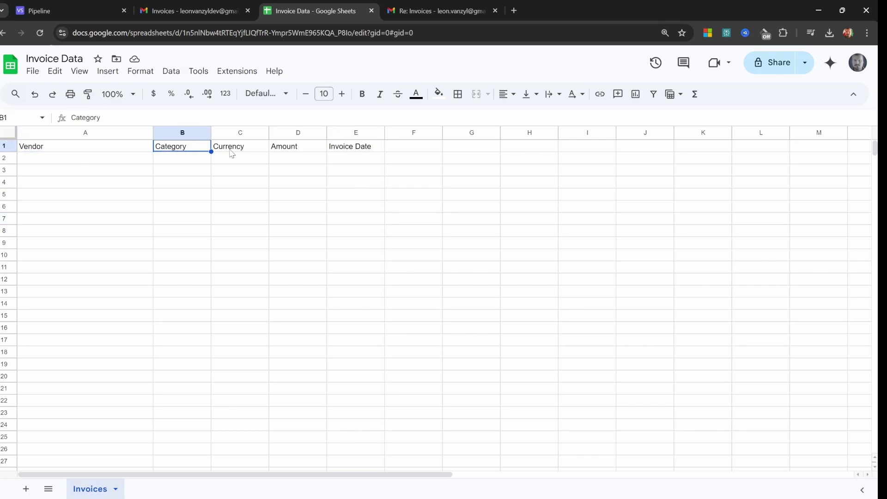
left_click(233, 152)
left_click(307, 152)
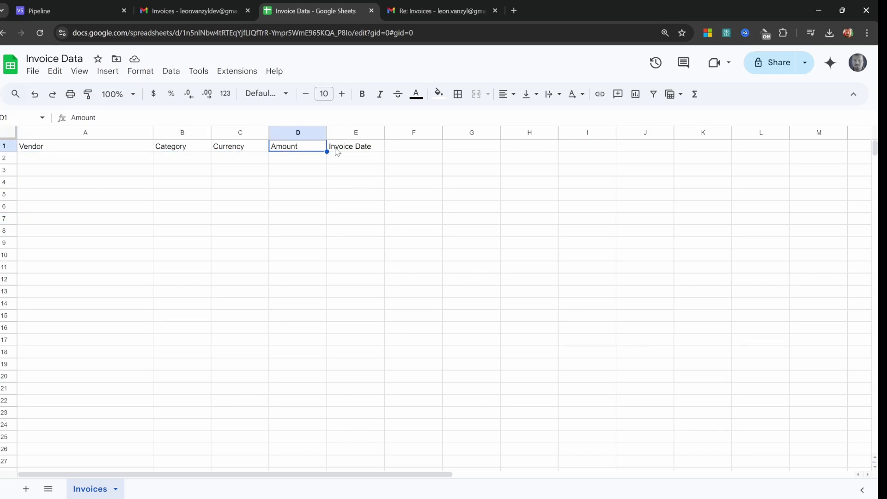
left_click(370, 152)
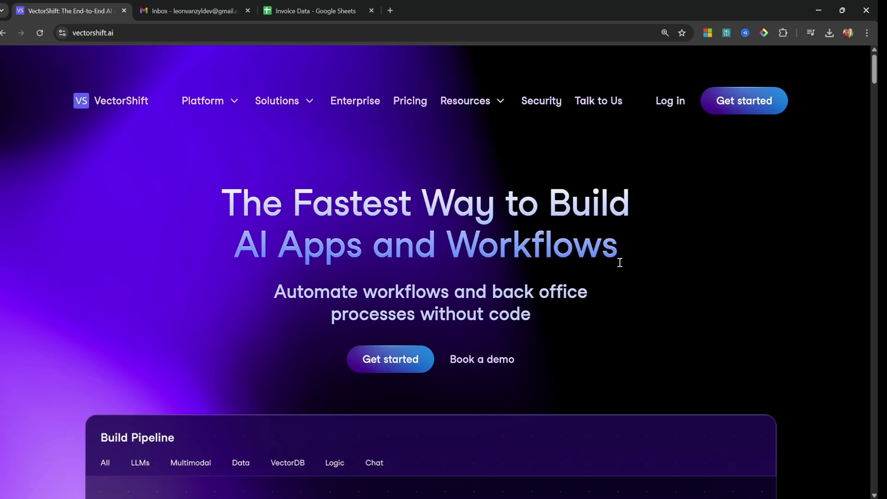
Look over the VectorShift landing page and log in to the VectorShift app.
scroll(667, 270, "down", 3)
scroll(667, 270, "up", 3)
left_click(675, 101)
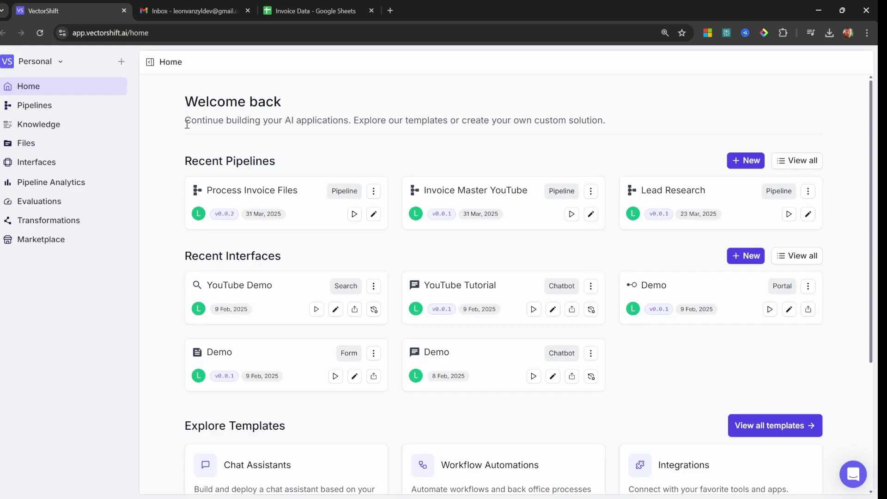
Create a new pipeline from scratch and name it Invoice Master Pipeline.
left_click(22, 106)
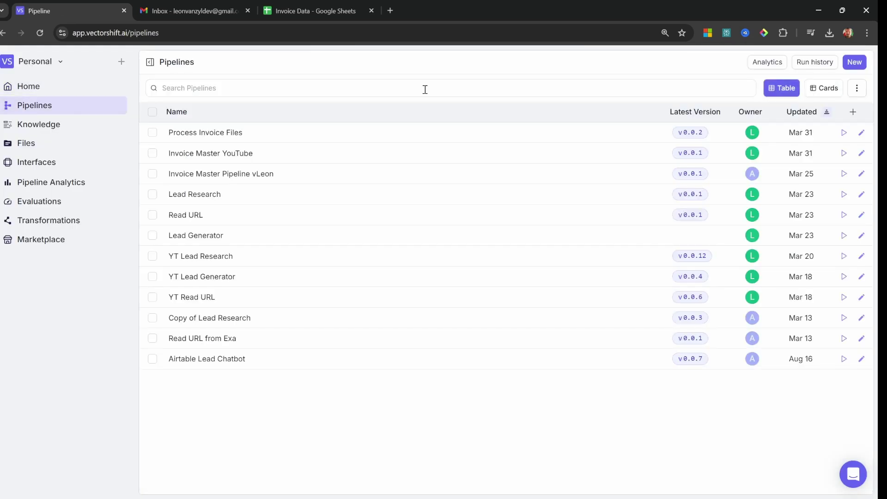
left_click(854, 63)
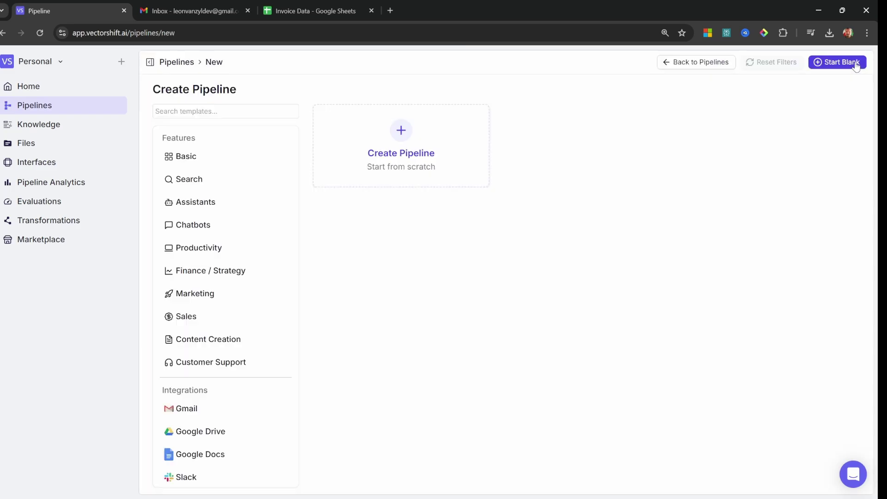
left_click(392, 140)
left_click(95, 65)
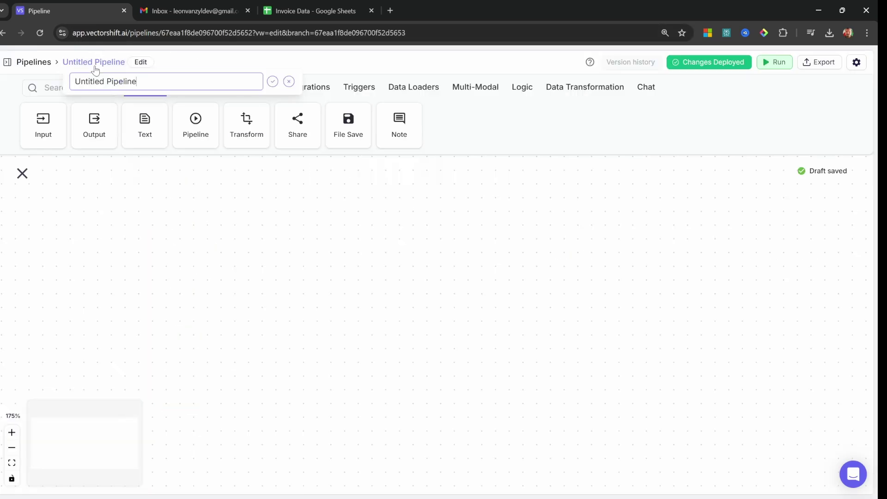
key("ctrl+a")
type("Invoice Master Pipeline")
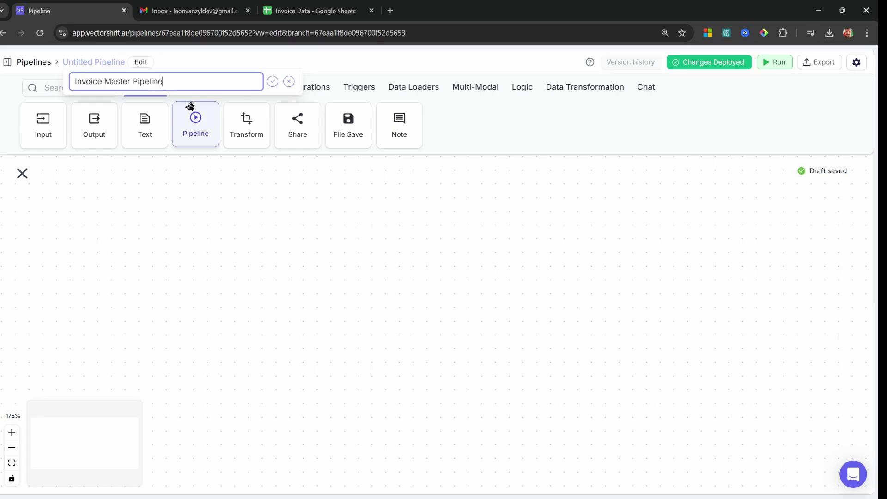
key("Return")
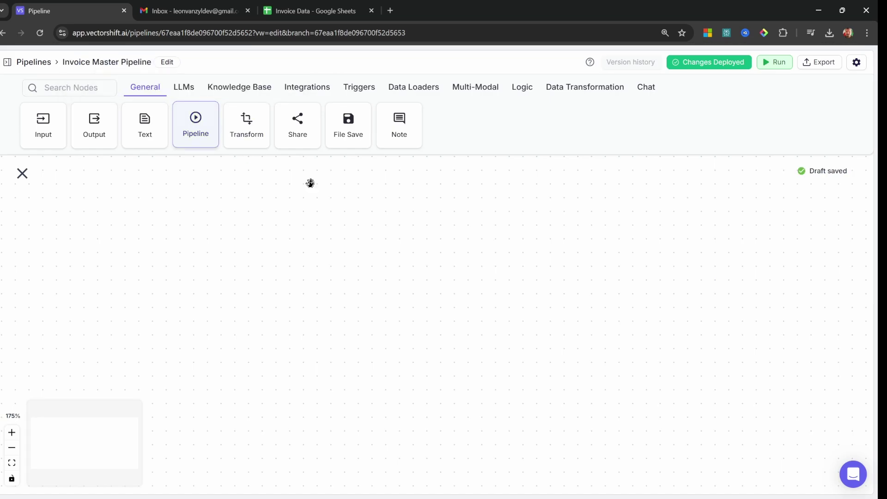
Add a Gmail trigger node to the canvas and choose New Email as its trigger event.
key("ctrl+plus")
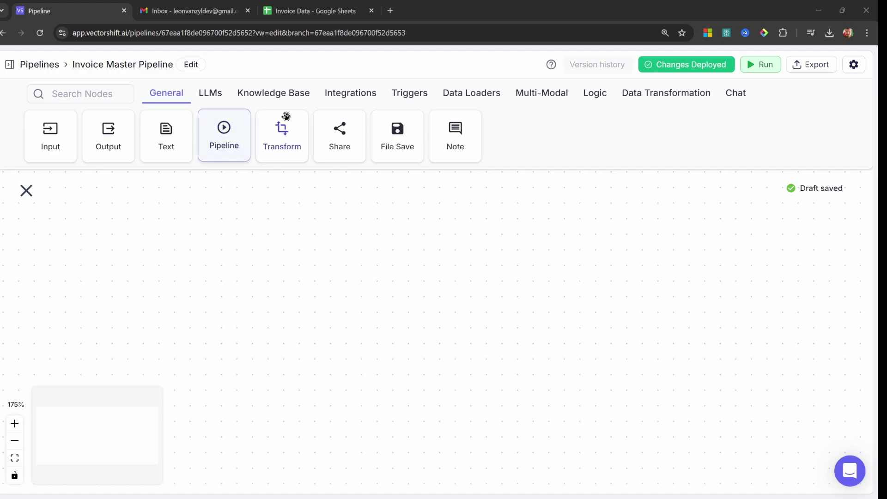
left_click(414, 96)
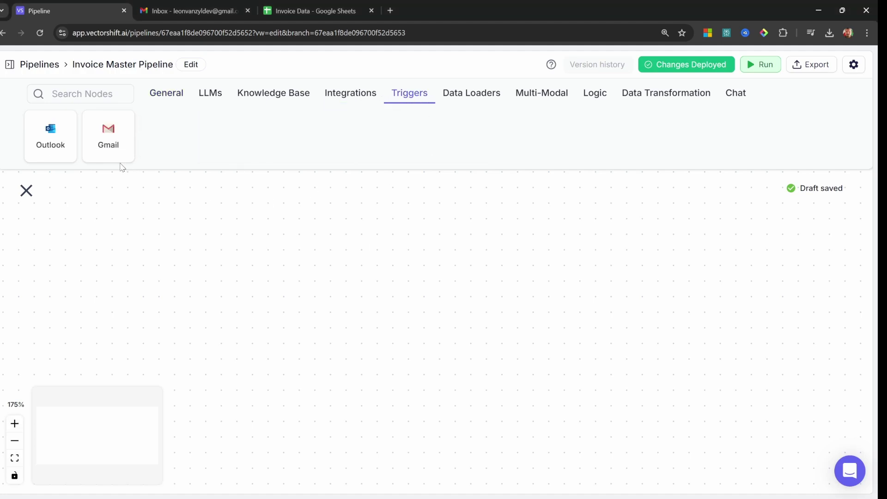
left_click_drag(105, 134, 134, 265)
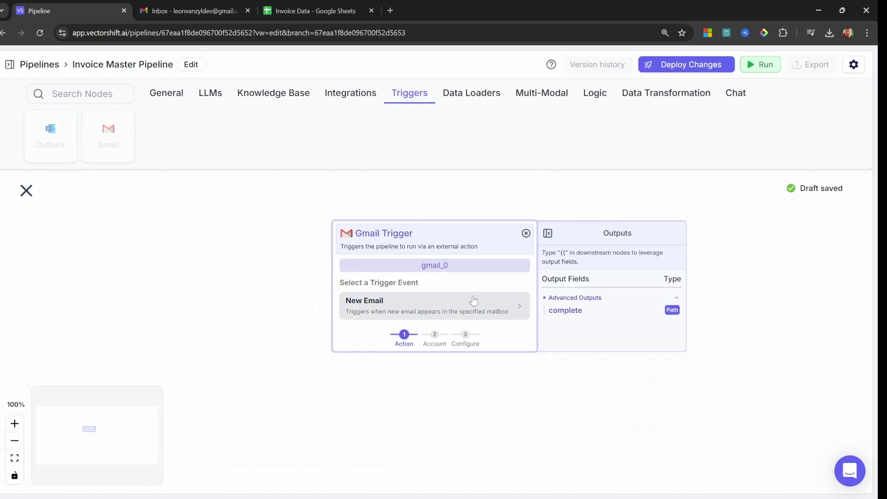
left_click(432, 313)
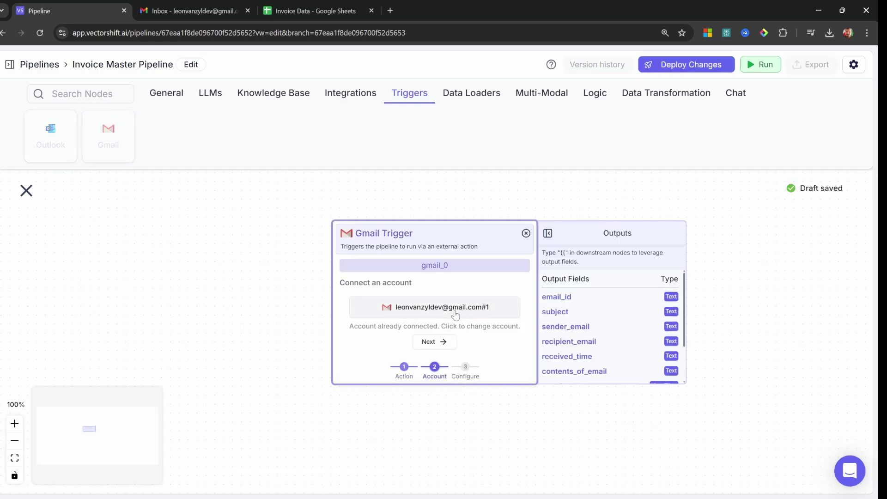
Connect the Gmail account to the trigger through Google sign-in, granting VectorShift ongoing access to the account data.
left_click(455, 313)
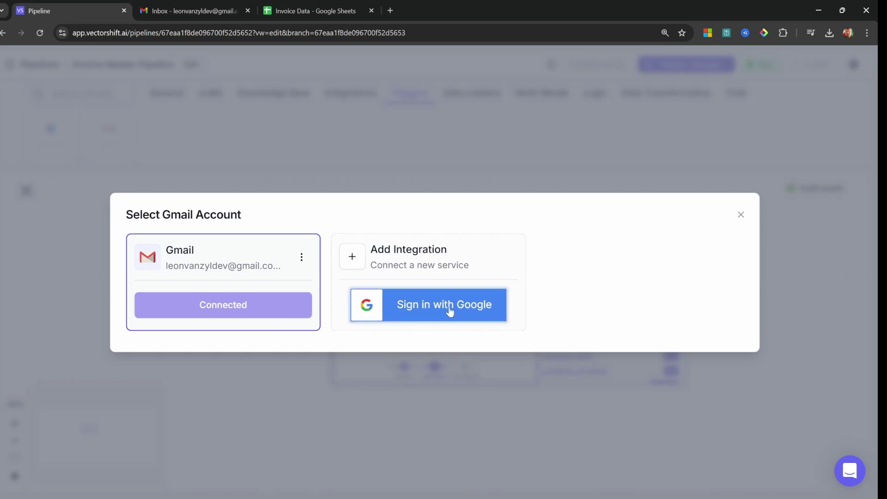
left_click(450, 312)
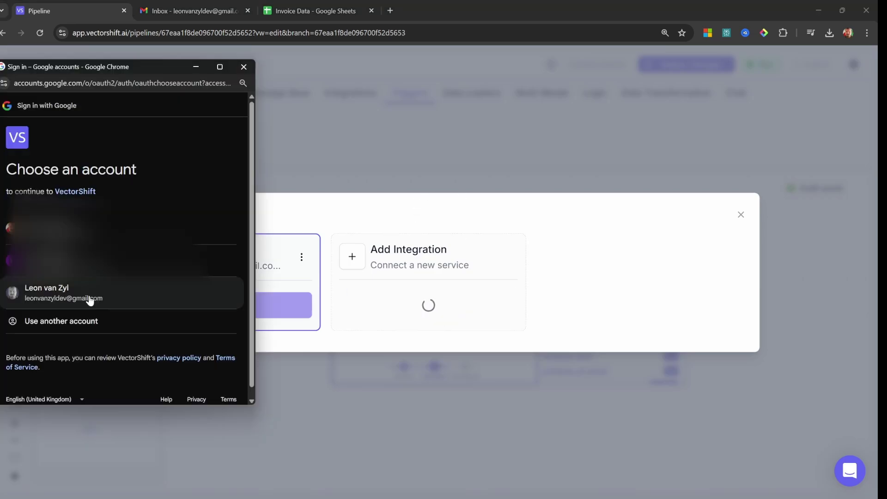
left_click(90, 299)
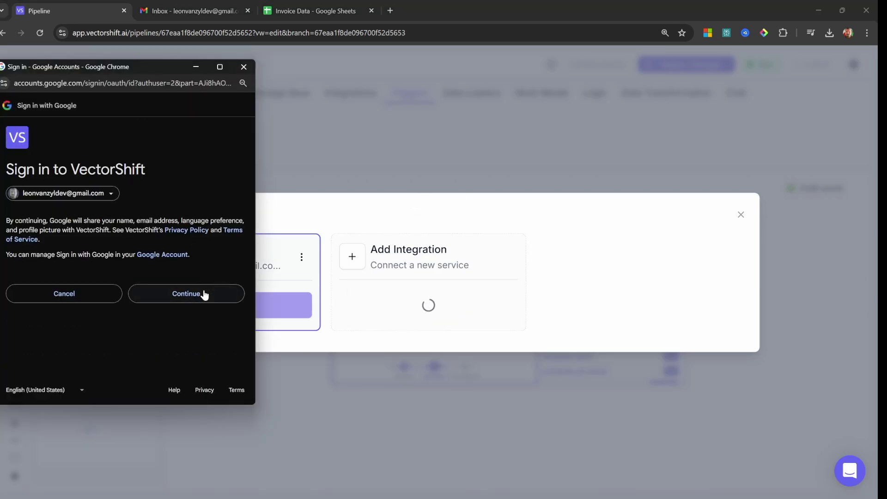
left_click(204, 293)
left_click(36, 331)
scroll(120, 278, "down", 3)
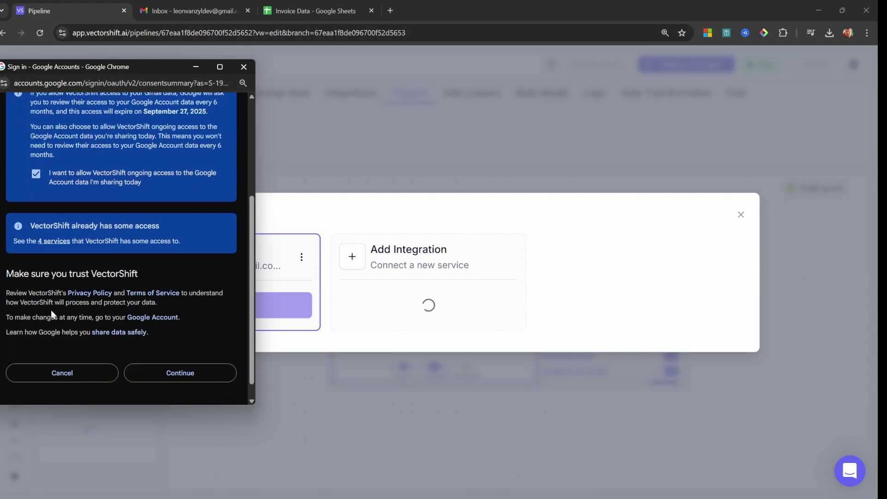
left_click(191, 375)
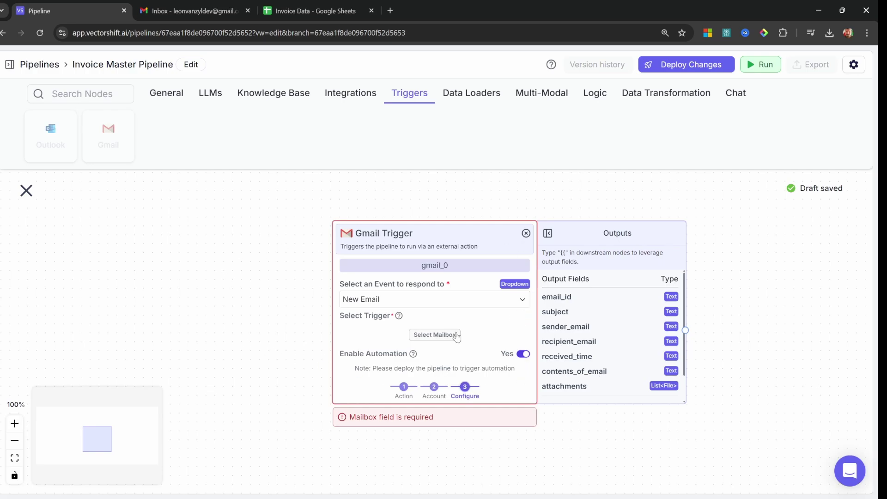
Set the Gmail trigger's mailbox to INBOX.
left_click(446, 340)
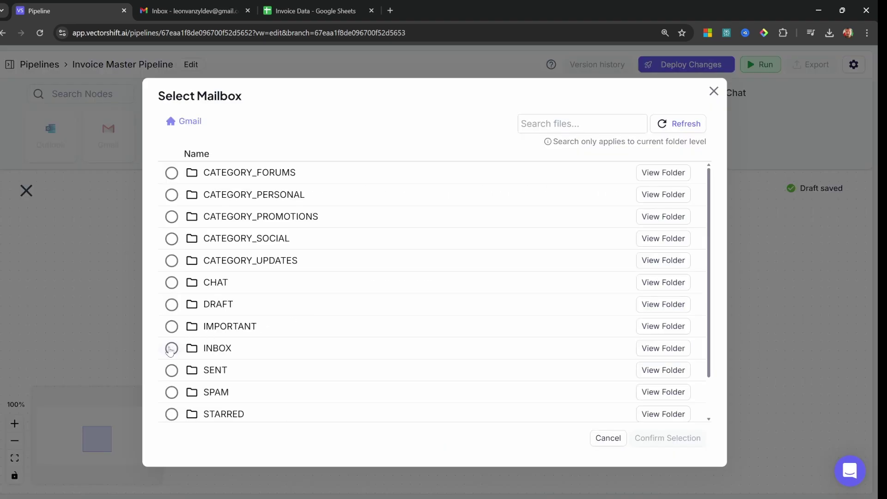
left_click(171, 348)
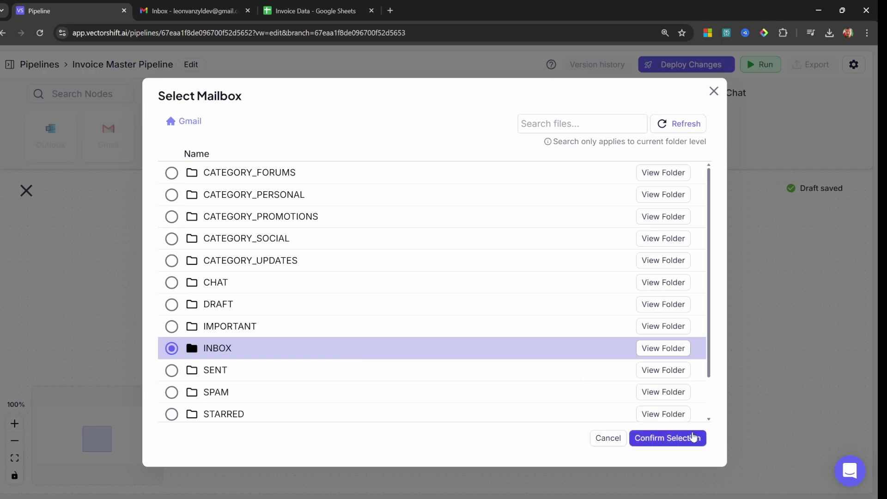
left_click(683, 438)
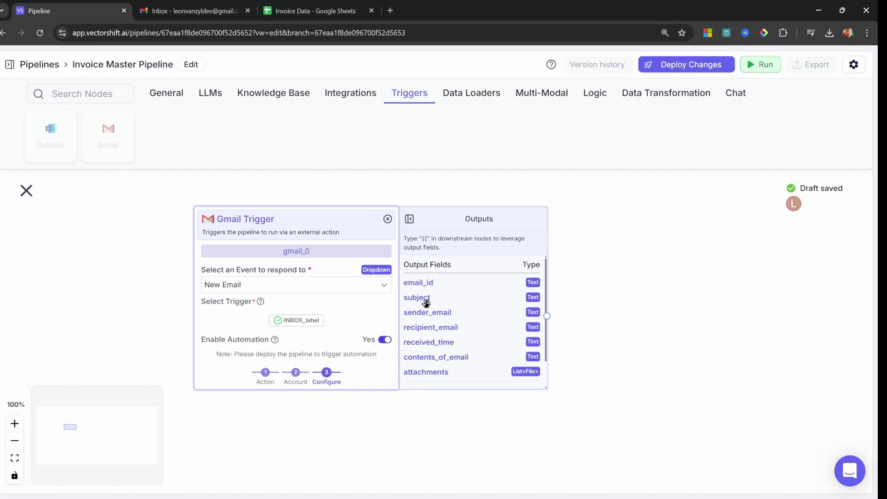
Review the Gmail trigger's output fields and compare them with the column headers in the Invoice Data spreadsheet.
scroll(411, 297, "down", 2)
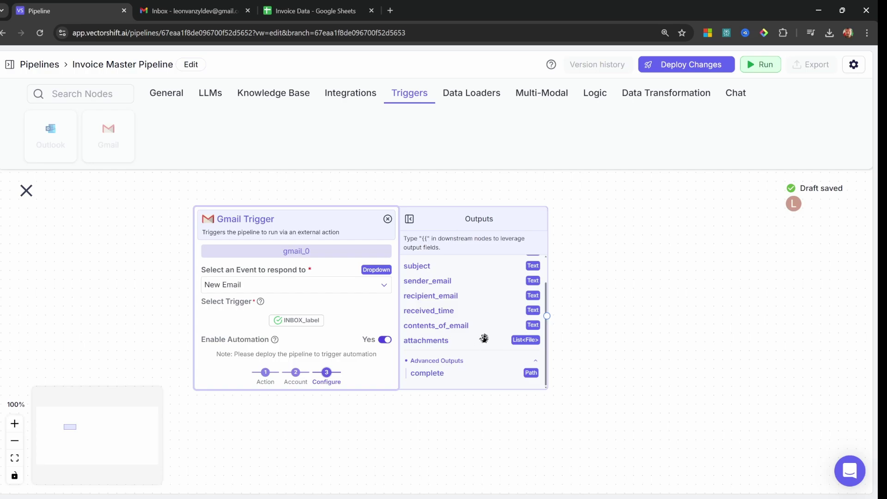
left_click_drag(484, 338, 437, 333)
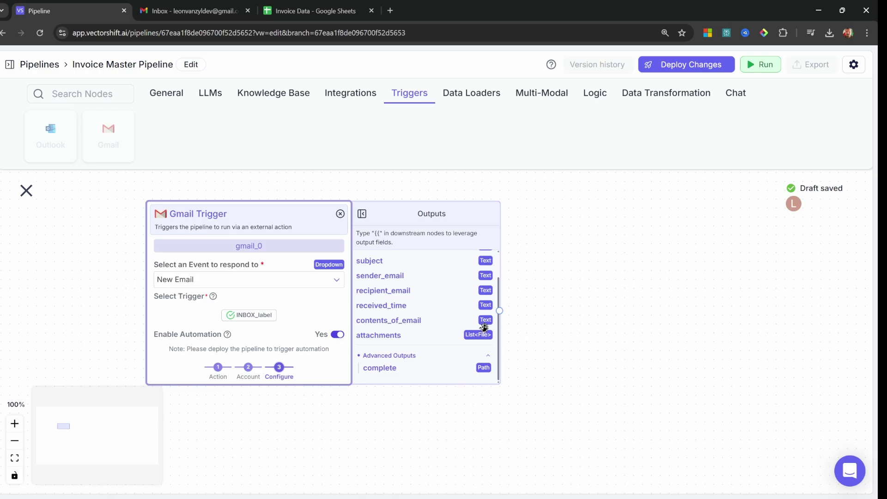
left_click(308, 9)
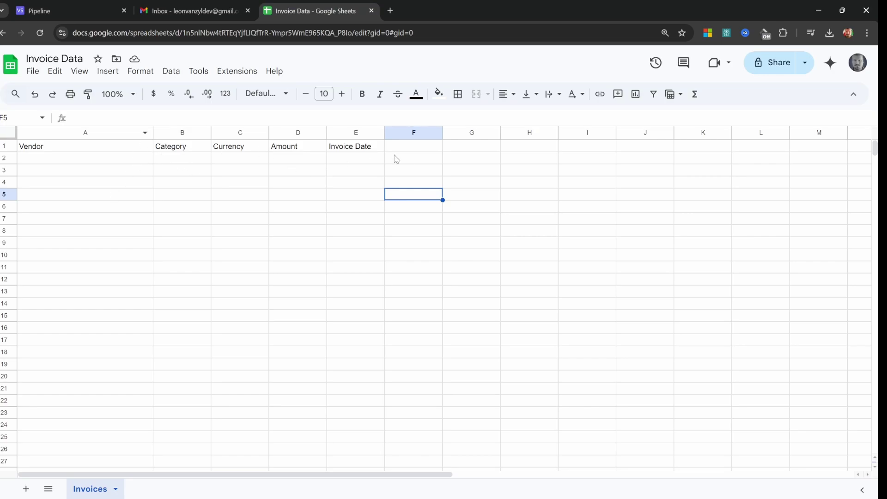
left_click(83, 11)
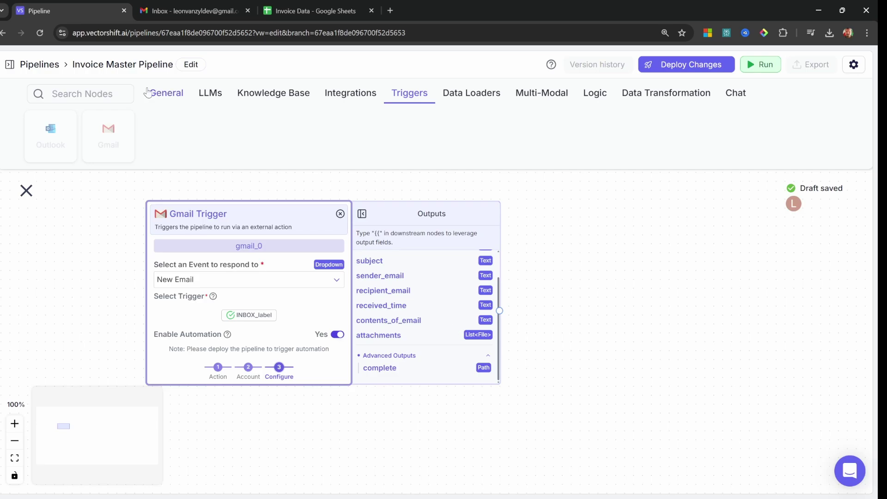
Create a new pipeline from scratch and name it Invoice Sub Pipeline.
left_click(39, 69)
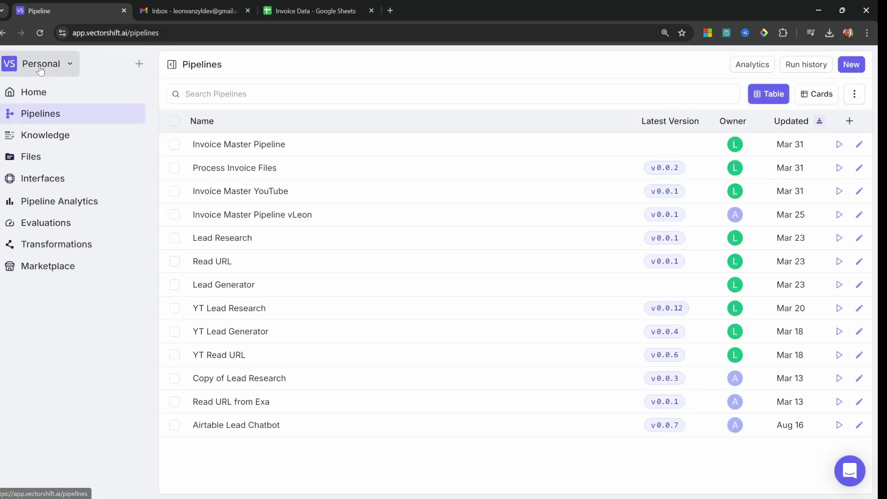
left_click(856, 66)
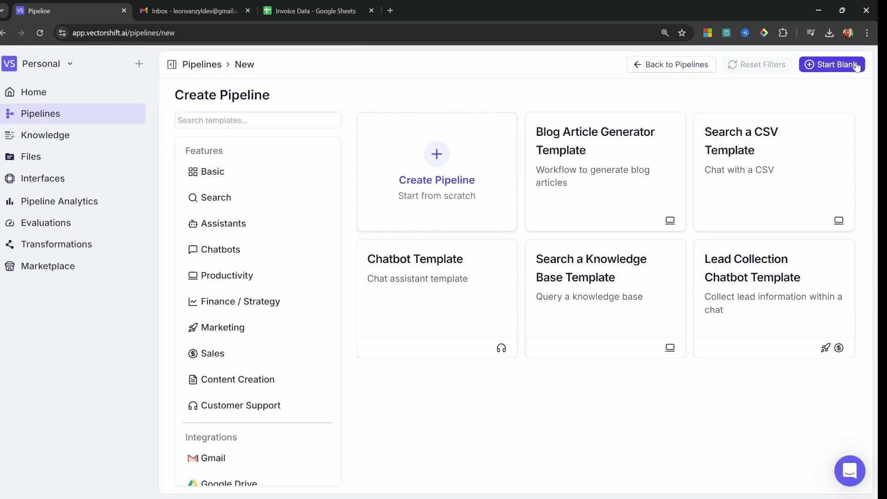
left_click(449, 156)
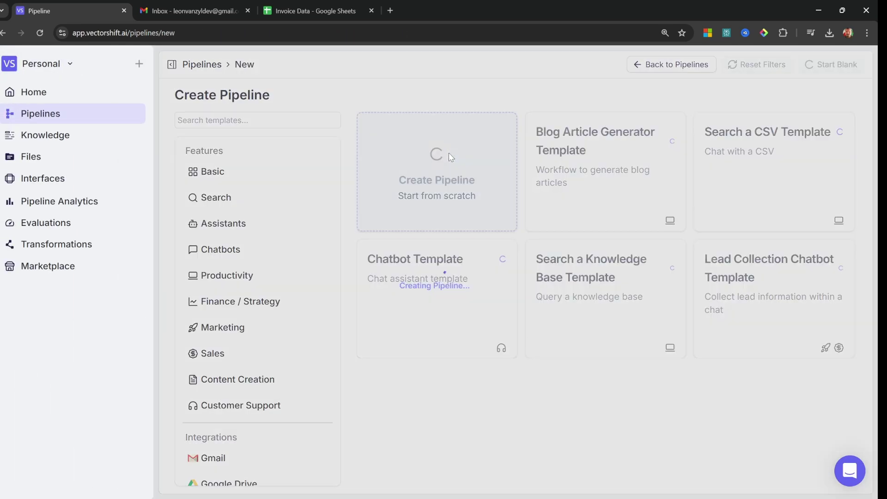
left_click(104, 69)
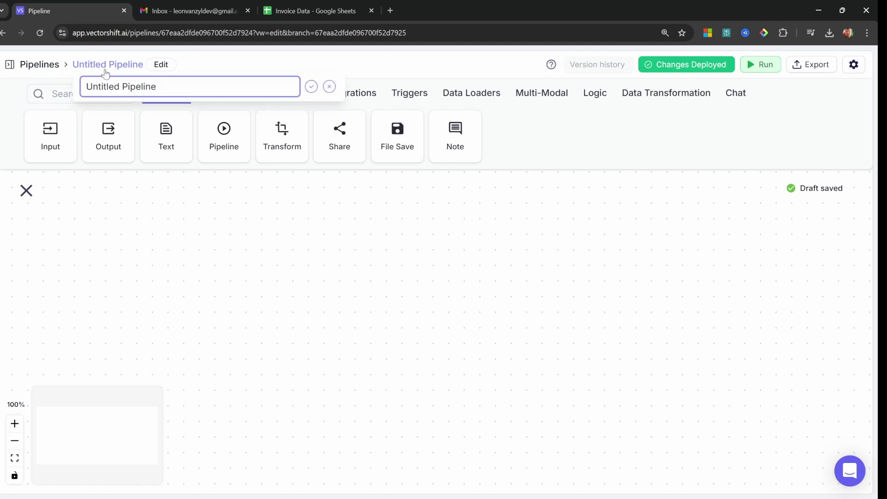
key("ctrl+a")
type("Invoice Sub Pipeline")
key("Return")
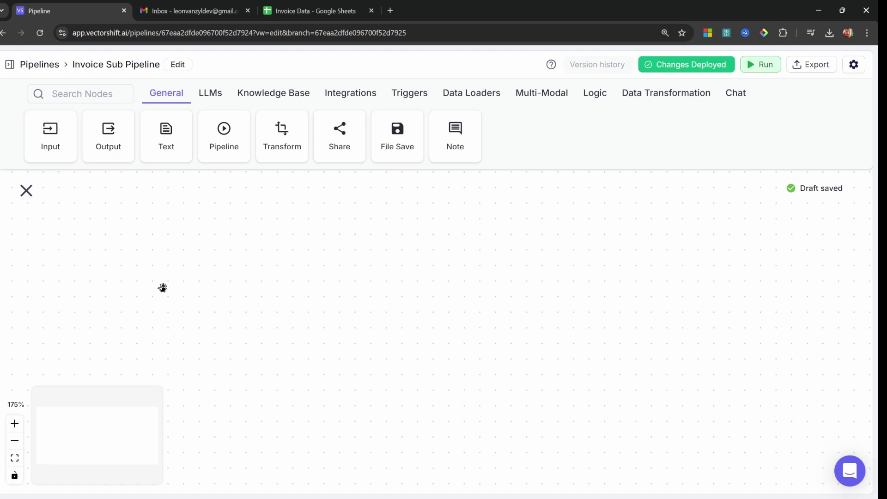
Add an Input node of type File, name it Invoice, and place it at the start of the canvas.
left_click_drag(50, 133, 189, 254)
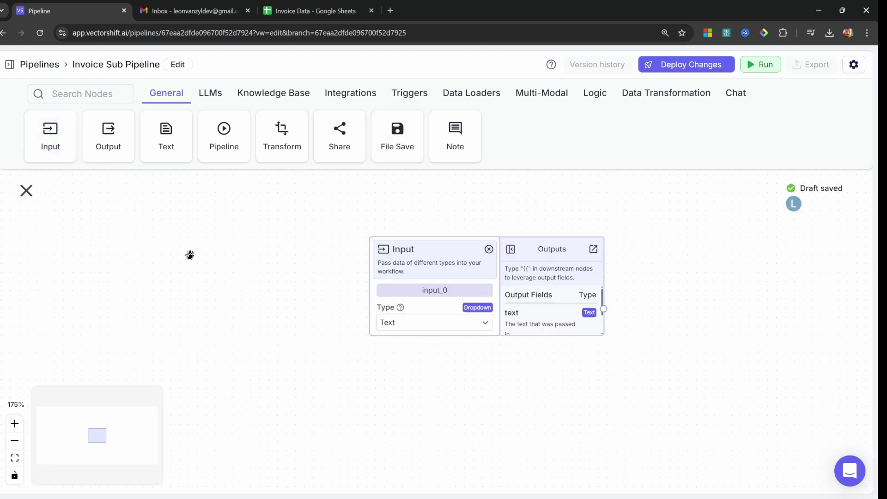
left_click(457, 323)
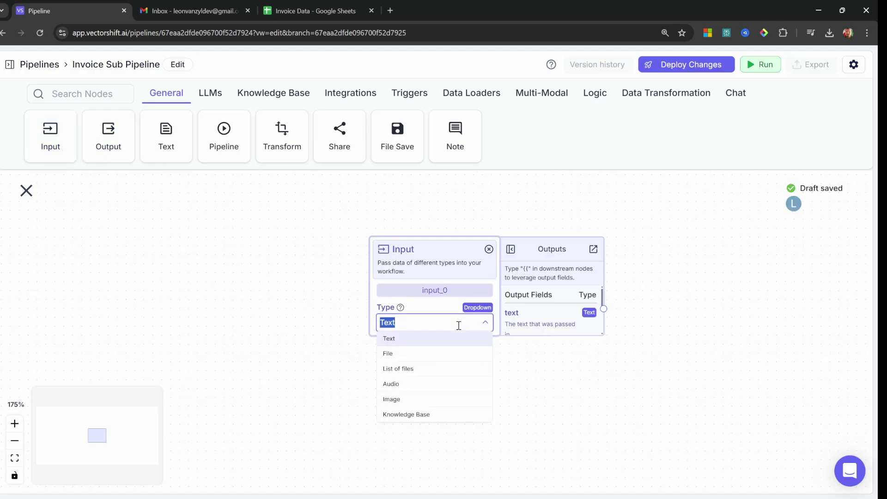
left_click(395, 353)
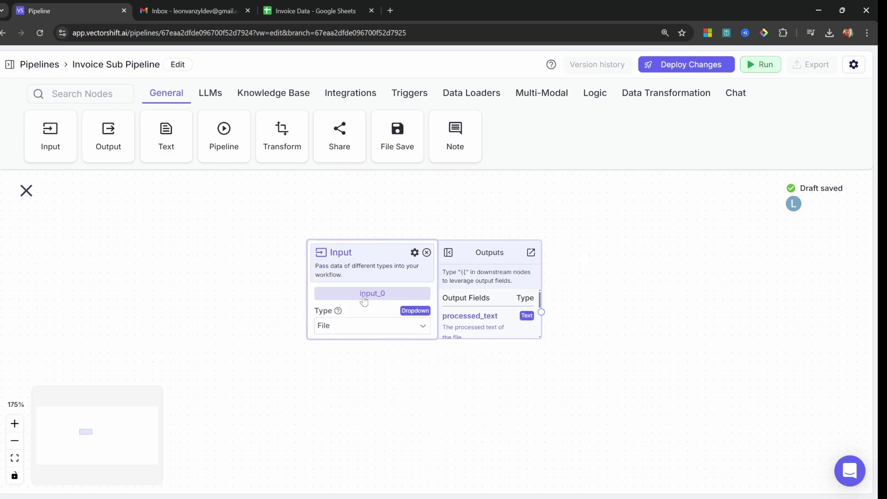
double_click(400, 298)
type("Invoice")
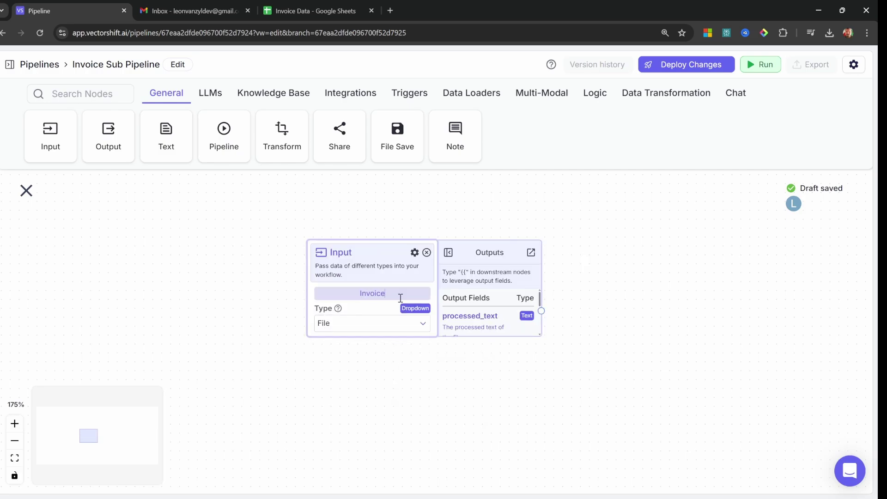
left_click_drag(379, 253, 168, 221)
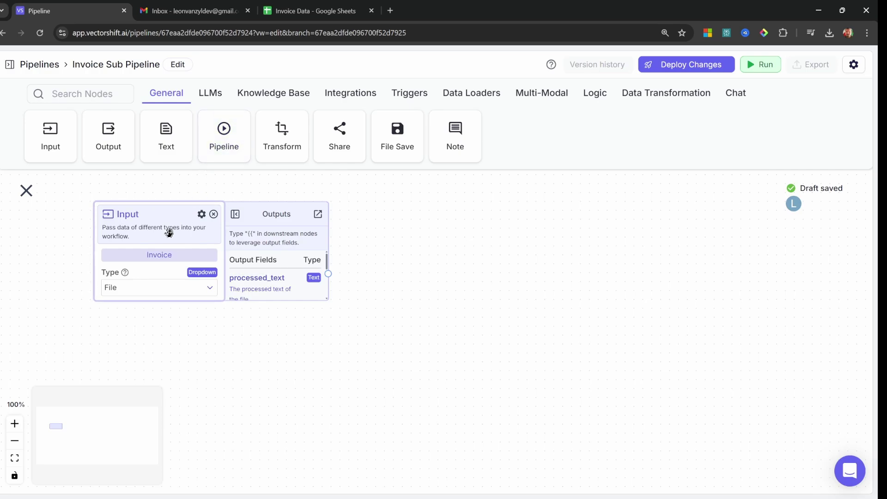
left_click_drag(168, 231, 157, 240)
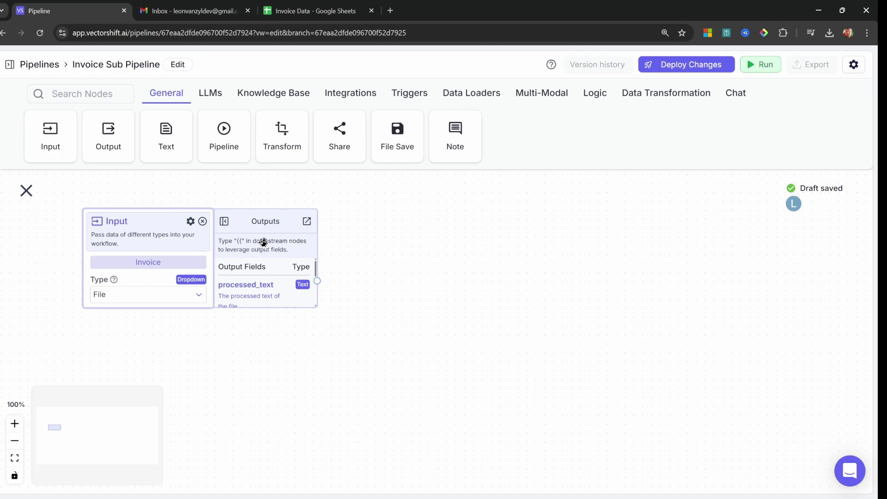
left_click_drag(250, 248, 229, 256)
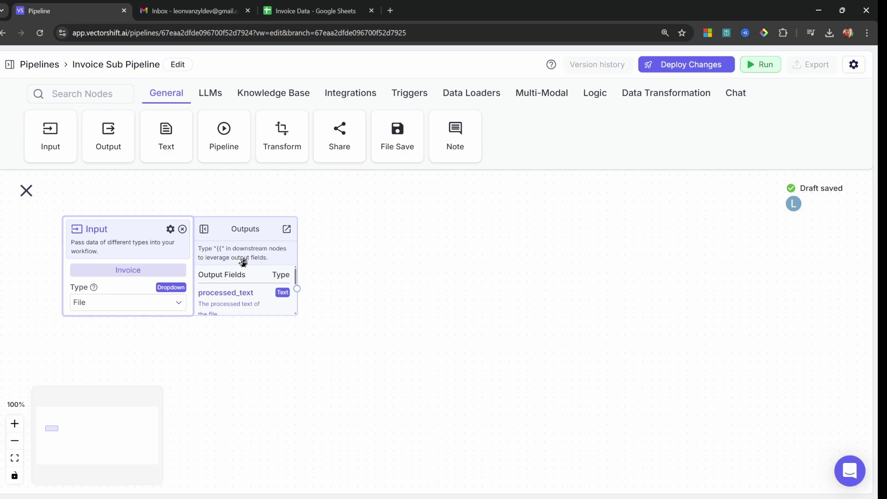
Review the Vendor, Category, Currency, Amount and Invoice Date column headers in the Invoice Data spreadsheet.
key("ctrl+3")
left_click(69, 149)
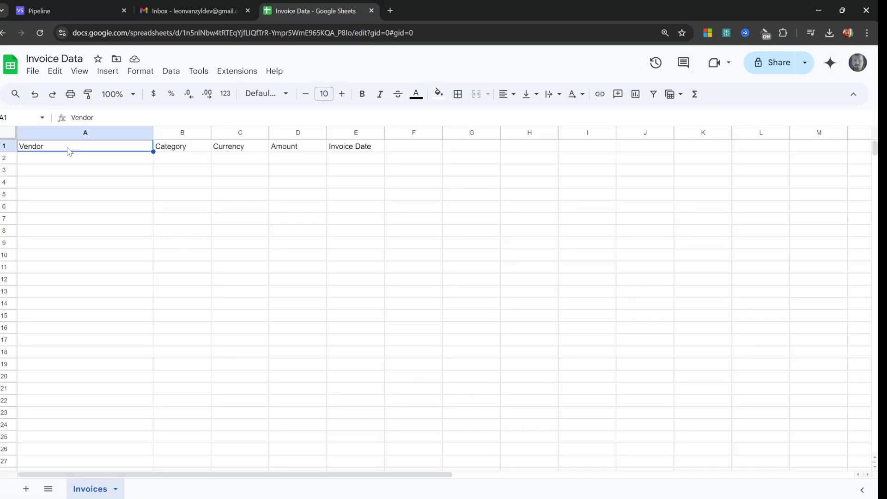
left_click(238, 149)
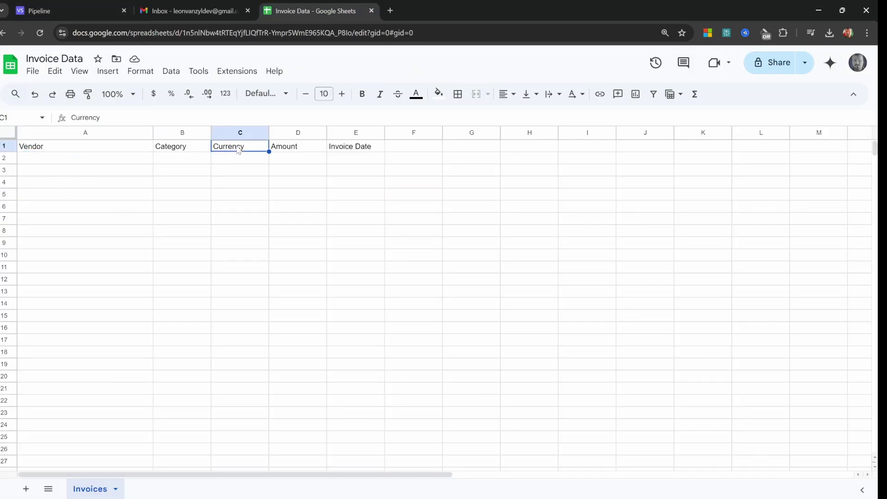
left_click(284, 150)
left_click(342, 153)
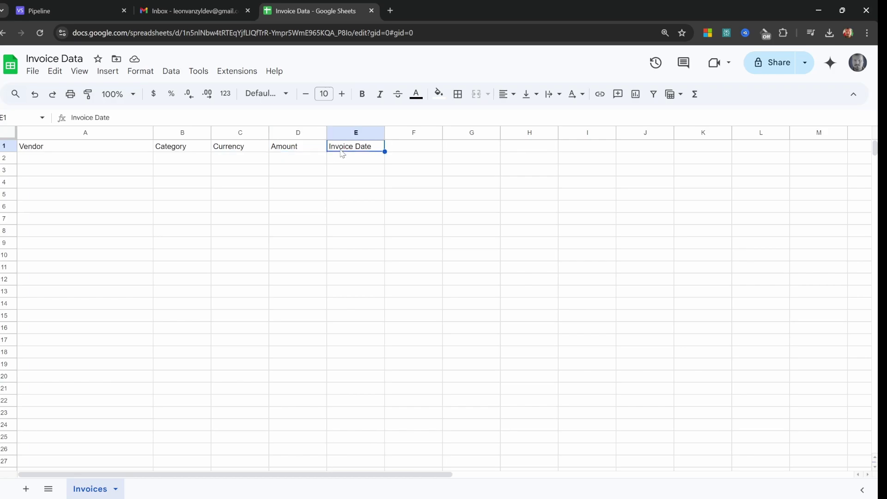
left_click(180, 160)
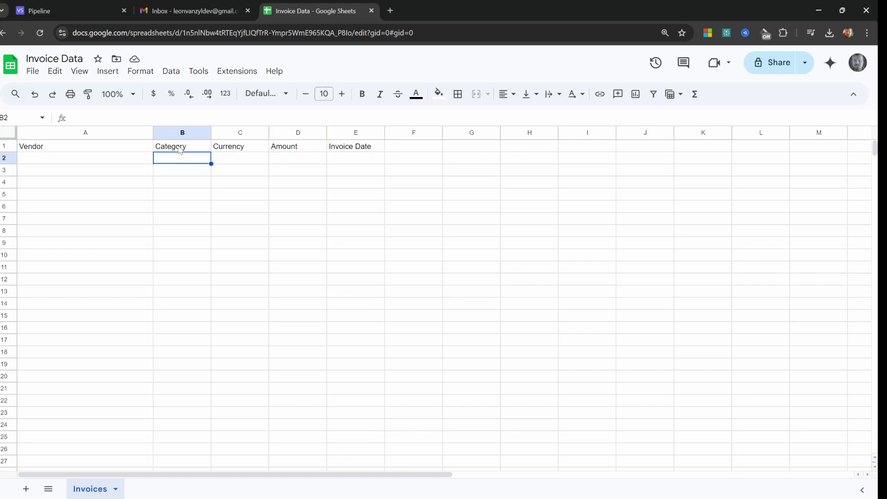
key("ctrl+1")
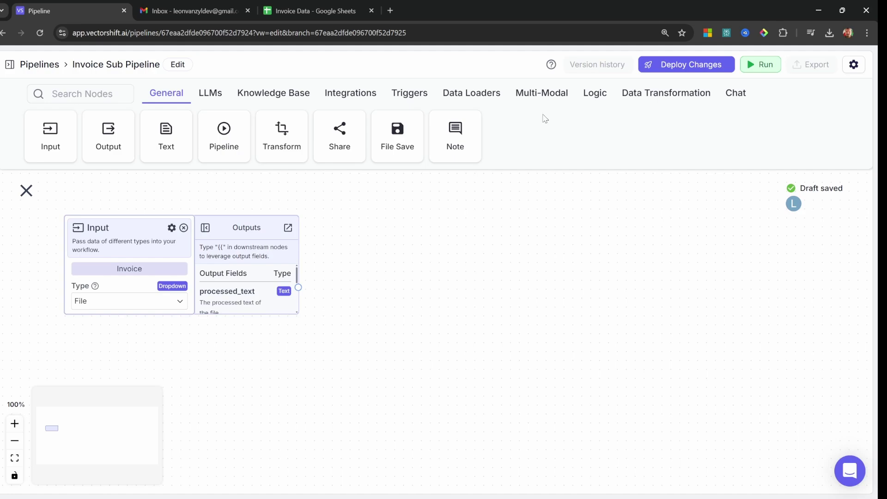
Add an AI Operation node beside the Invoice input and set its operation to Extract Data.
left_click(679, 98)
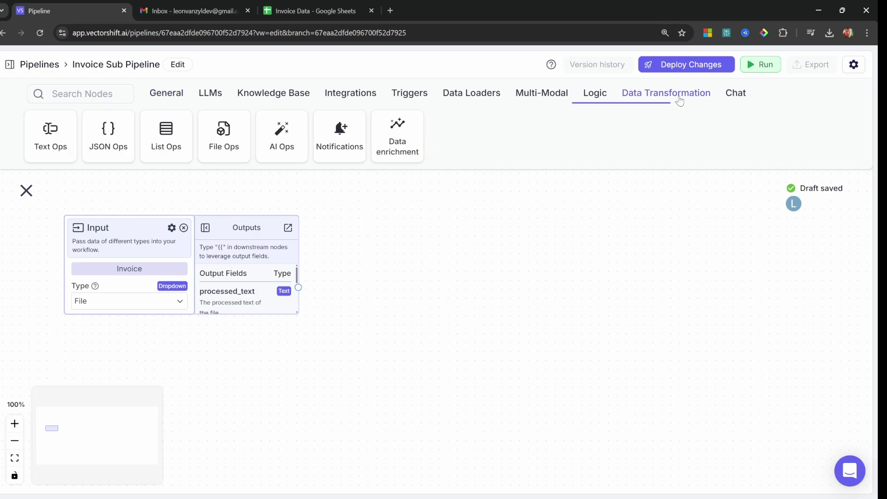
left_click_drag(310, 135, 396, 220)
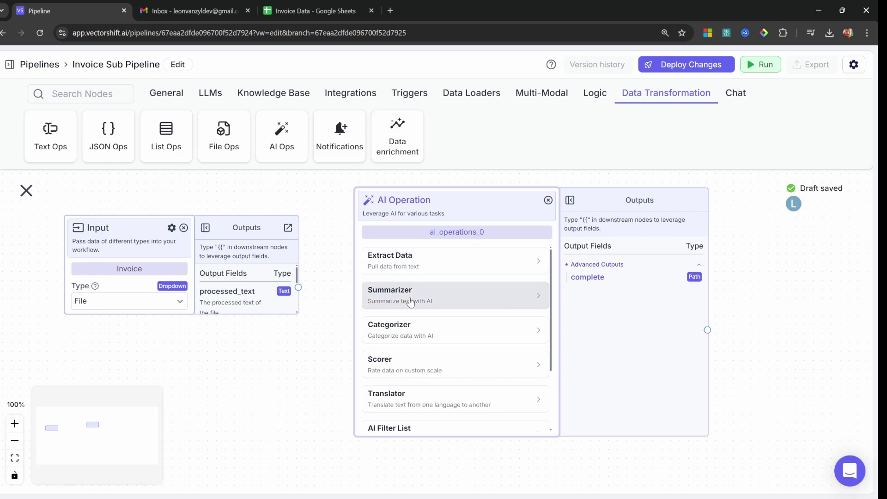
scroll(428, 295, "down", 1)
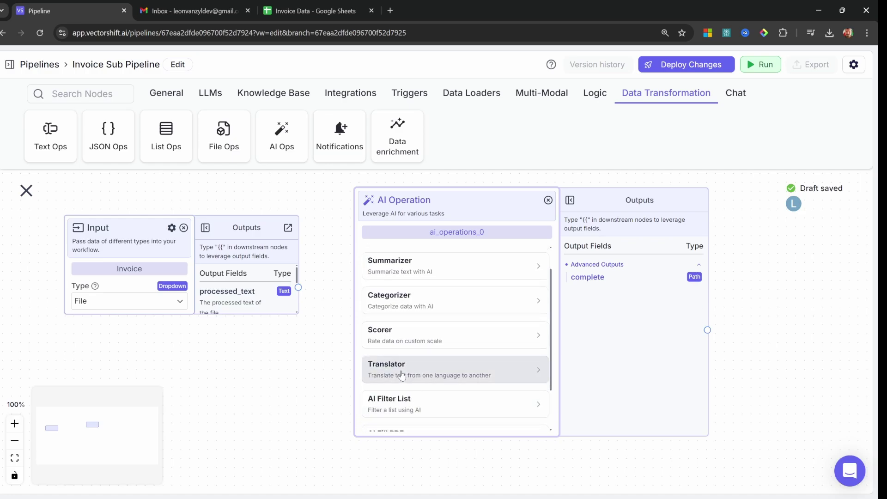
scroll(402, 375, "up", 1)
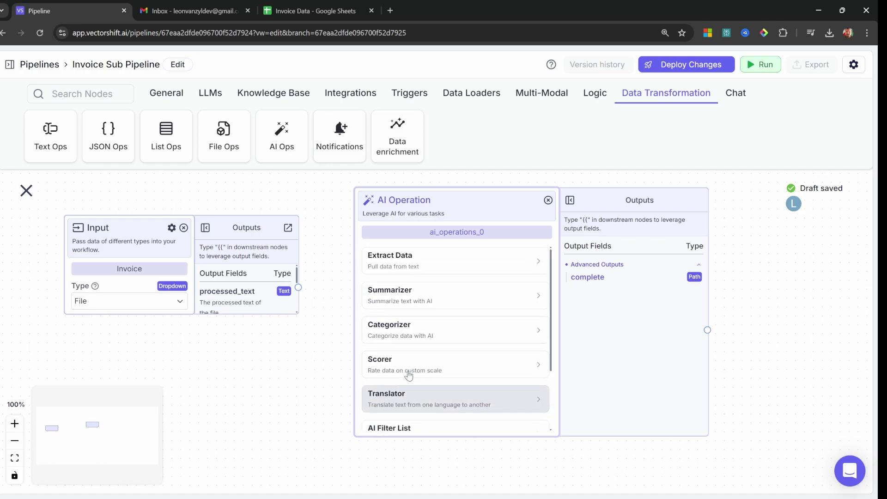
left_click(411, 257)
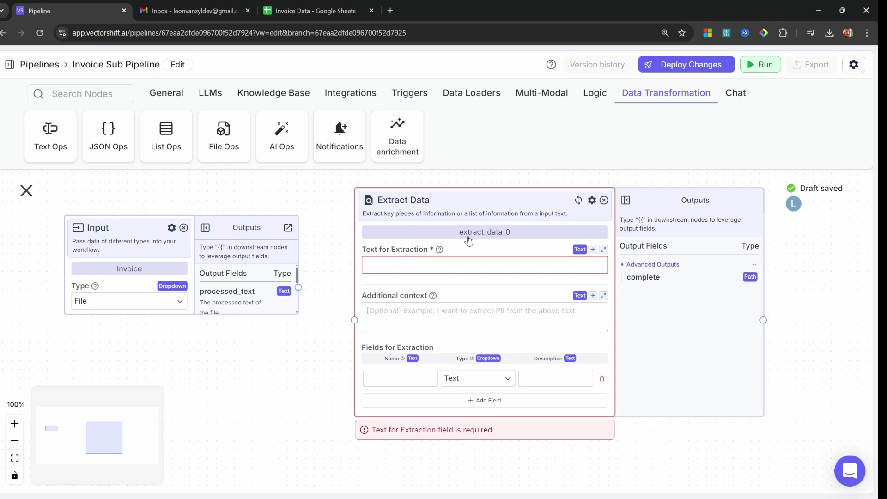
Set the Extract Data node's text for extraction to the Invoice input's processed_text output.
left_click(393, 267)
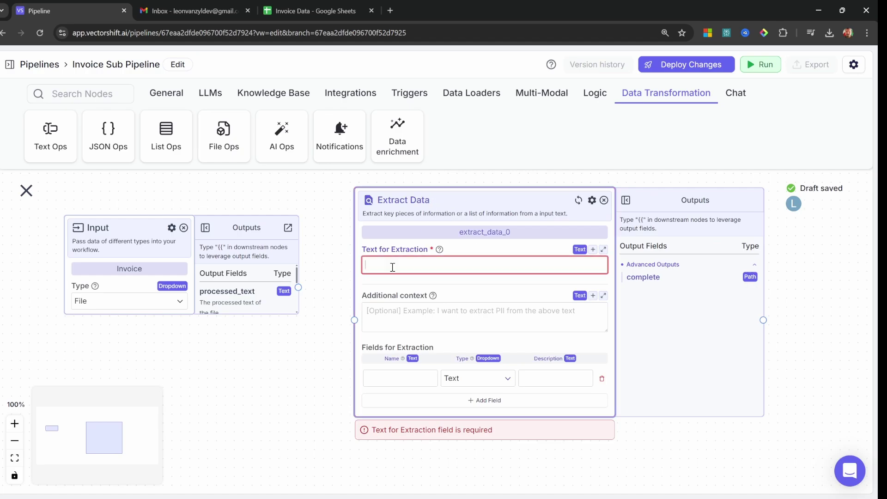
type("{{")
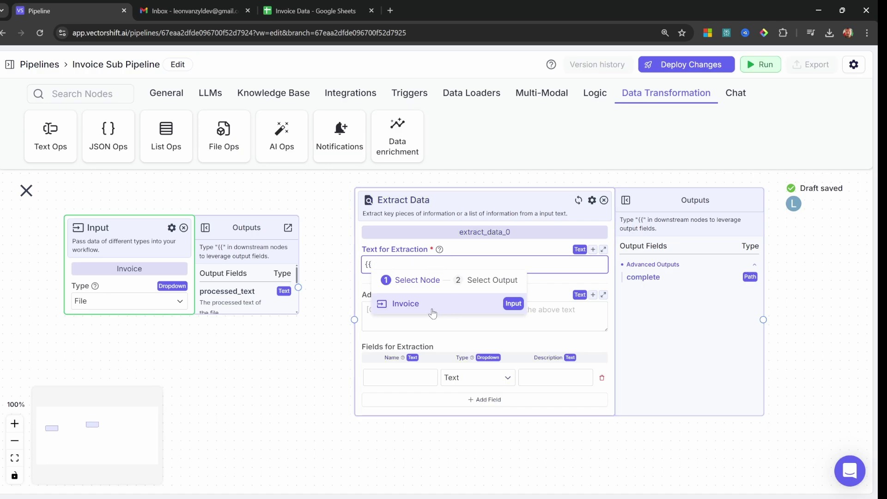
left_click(416, 305)
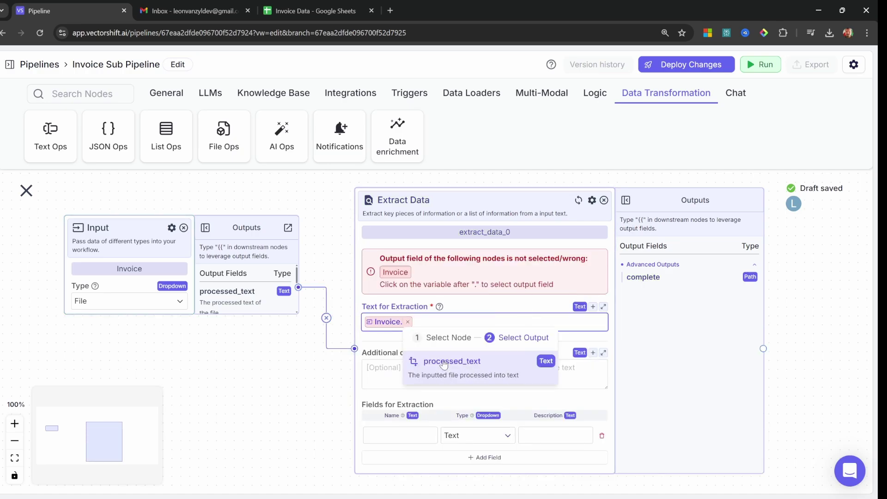
left_click(458, 362)
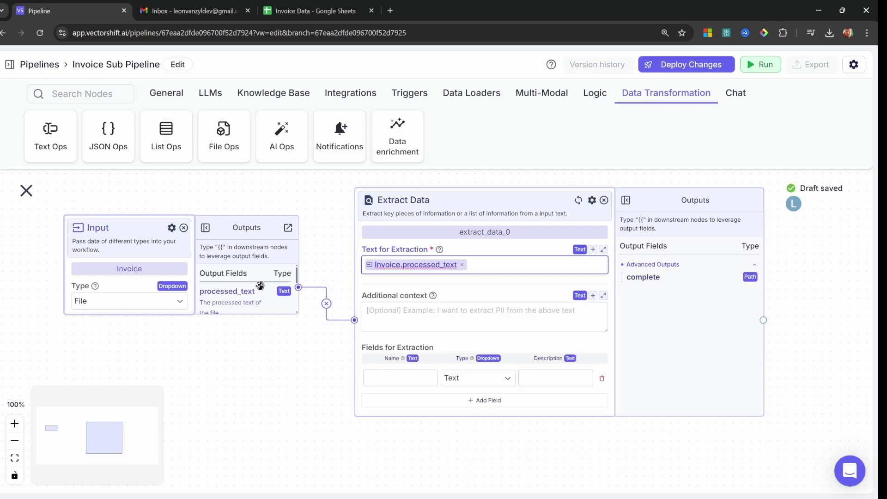
Define the first extraction field as vendor with the description "Vendor name".
left_click_drag(501, 212, 505, 183)
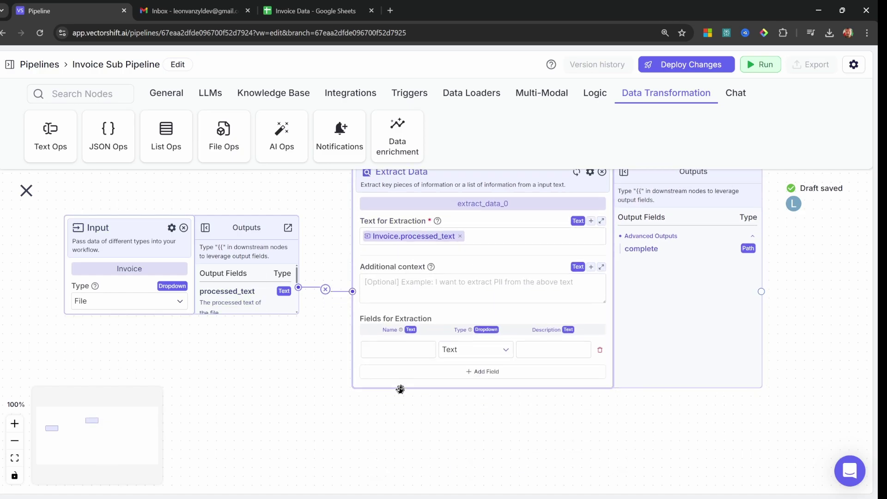
left_click(411, 352)
type("vendor")
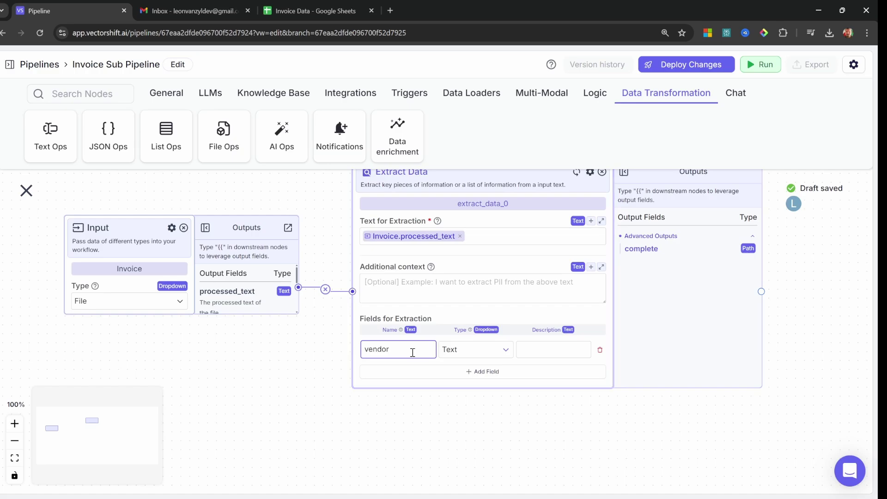
left_click(558, 352)
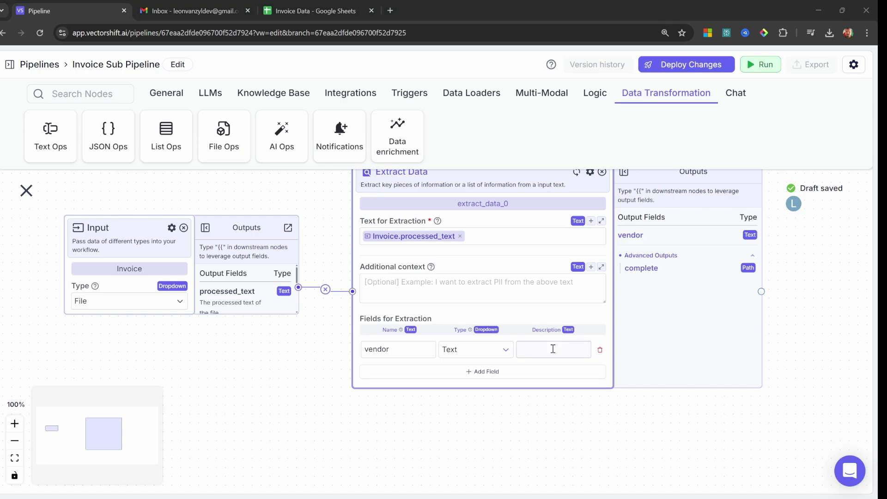
type("Vendor name")
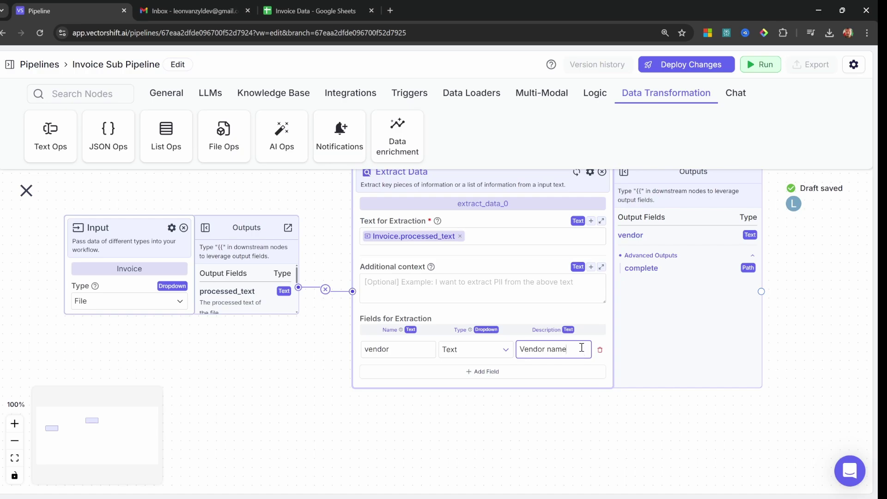
Add a second extraction field named currency with the description "Currency Symbol like $".
left_click(483, 372)
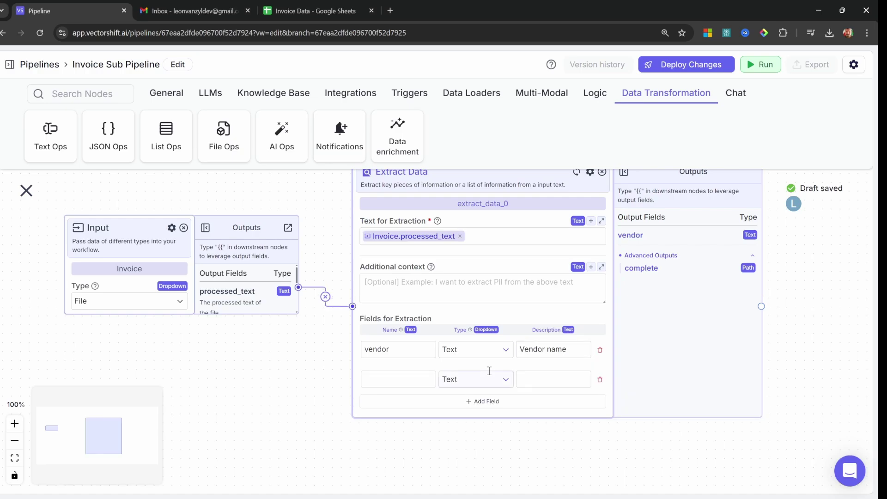
left_click(412, 381)
type("currency")
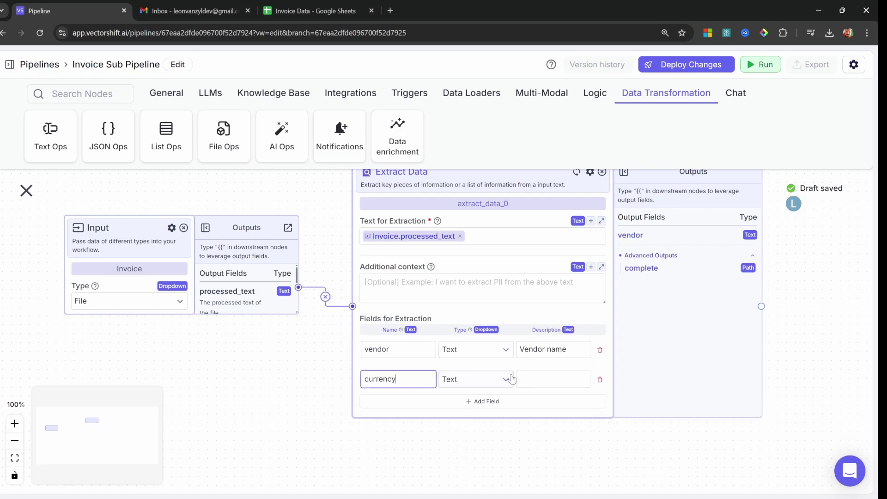
left_click(546, 376)
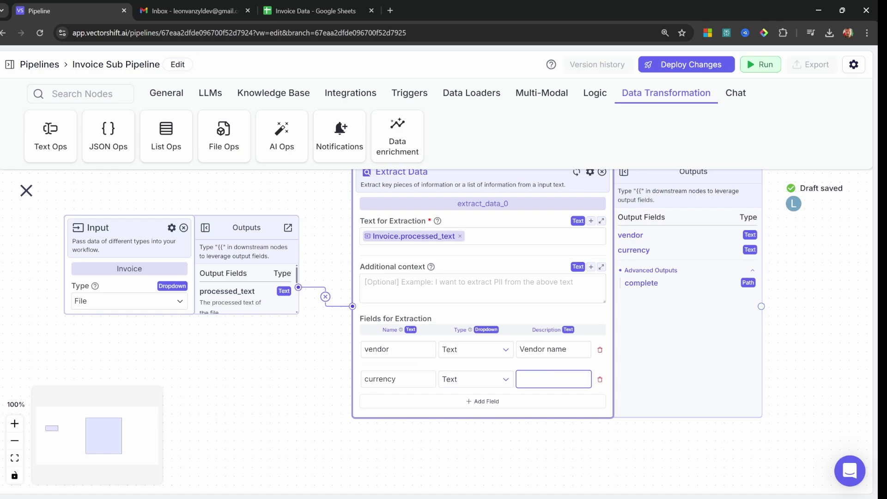
type("Currency Symbol")
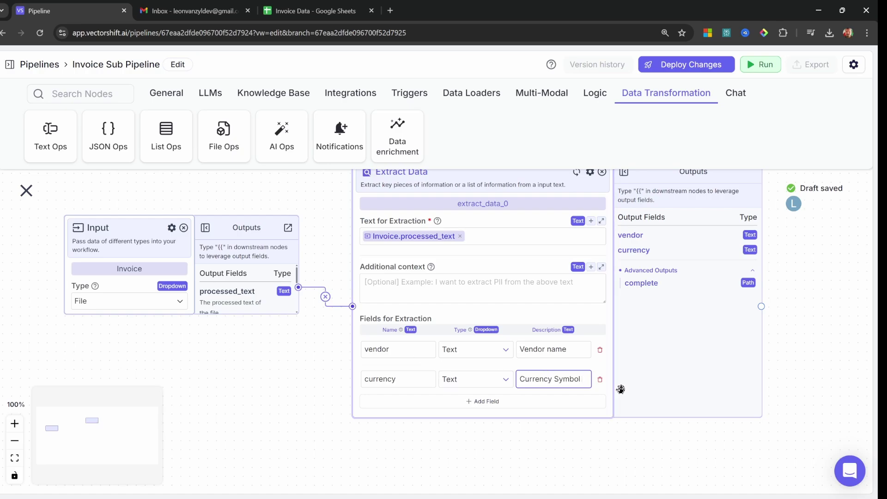
type(" like $")
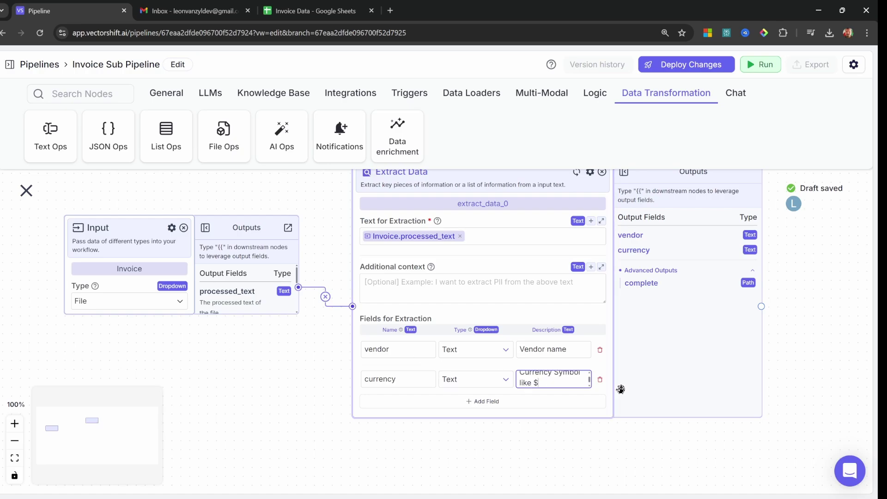
Add a third extraction field named date with the description "Invoice date in yyyy-mm-dd".
left_click(486, 402)
left_click(422, 407)
type("date")
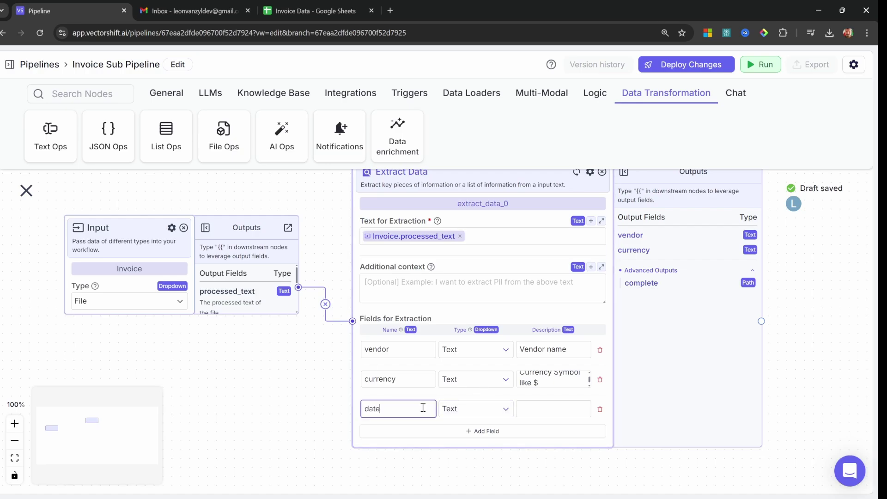
left_click(561, 402)
type("Invoice date in yyyy-mm-dd")
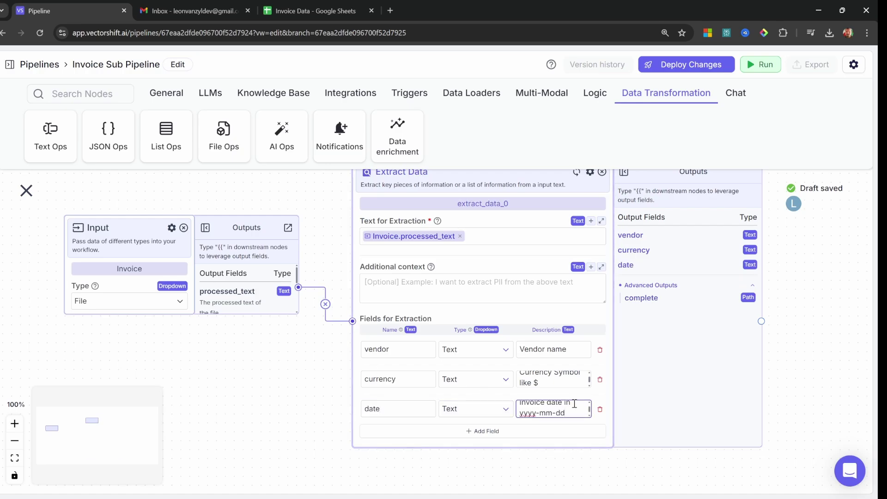
Add a fourth extraction field named amount with a description asking to extract the invoice amount, giving the example "E.g. 23.24".
scroll(574, 401, "up", 1)
scroll(574, 401, "down", 3)
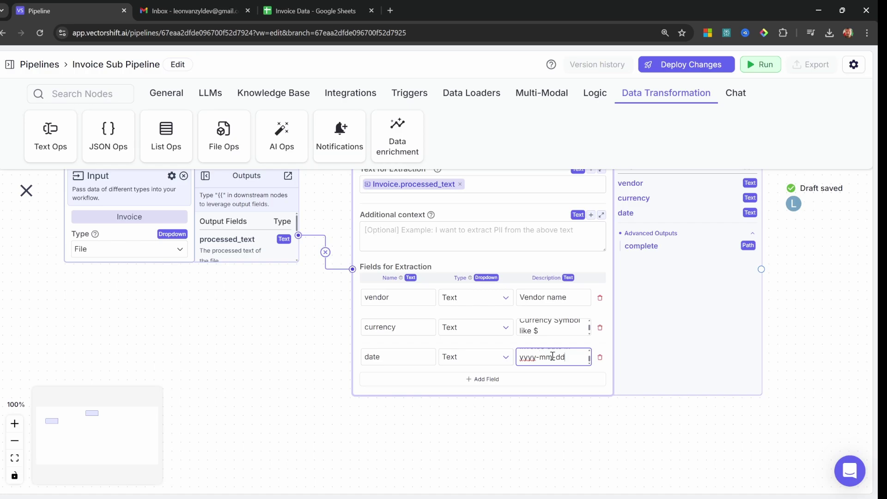
left_click(485, 379)
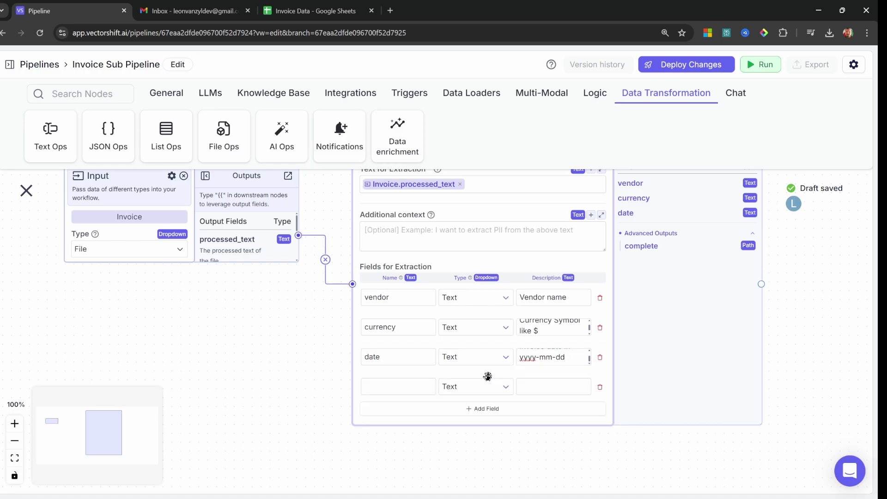
left_click(404, 390)
type("amount")
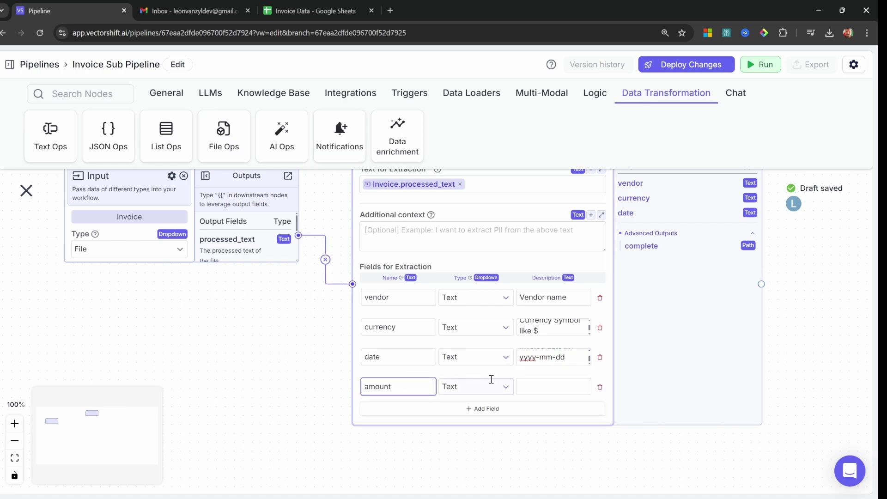
left_click(556, 384)
key("ctrl+v")
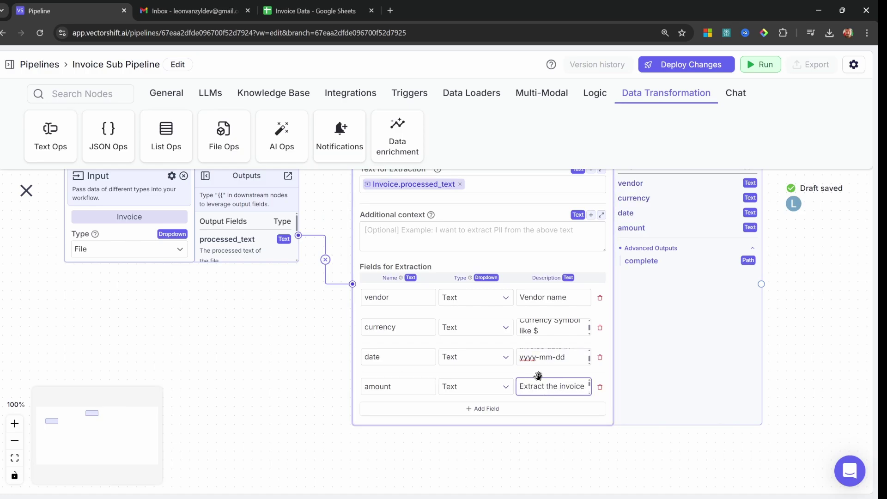
scroll(549, 386, "down", 2)
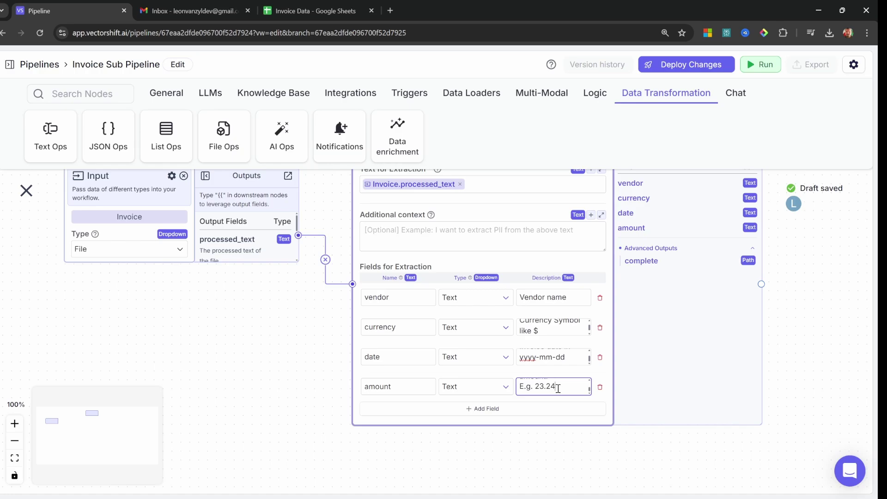
Run the pipeline on the uploaded invoice PDF and examine the Extract Data node's additional outputs.
scroll(307, 312, "down", 1)
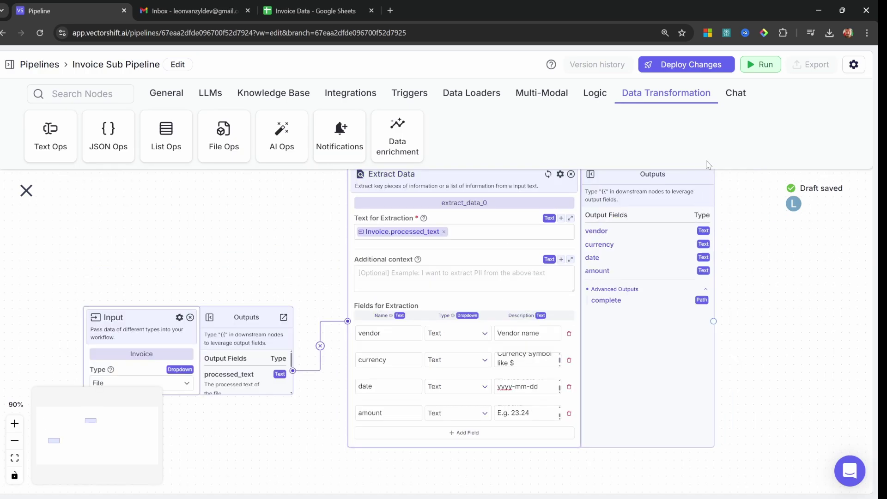
left_click(767, 65)
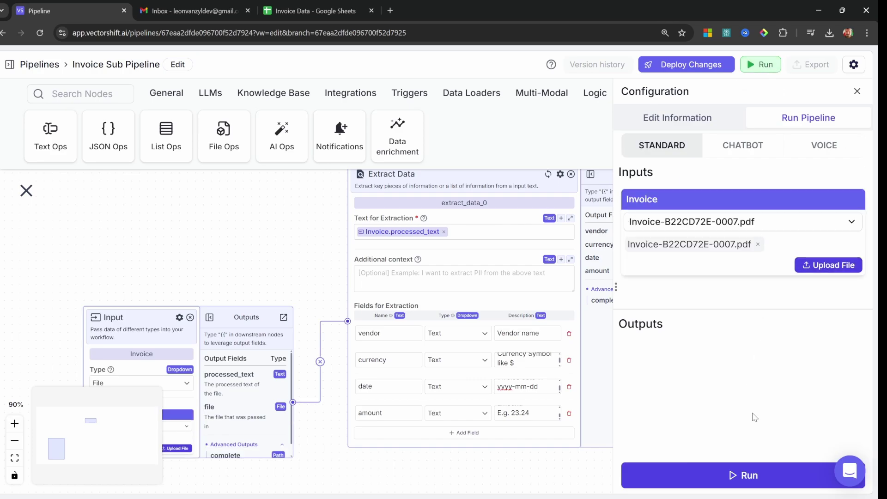
left_click(745, 475)
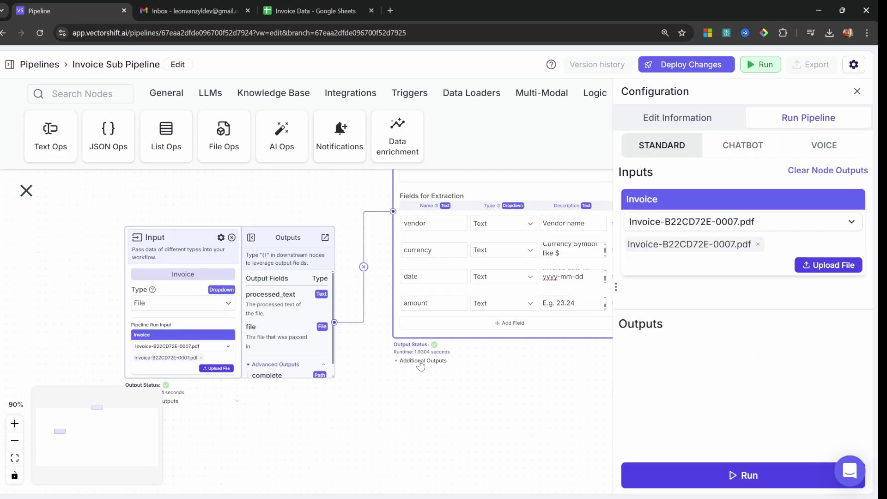
left_click(421, 362)
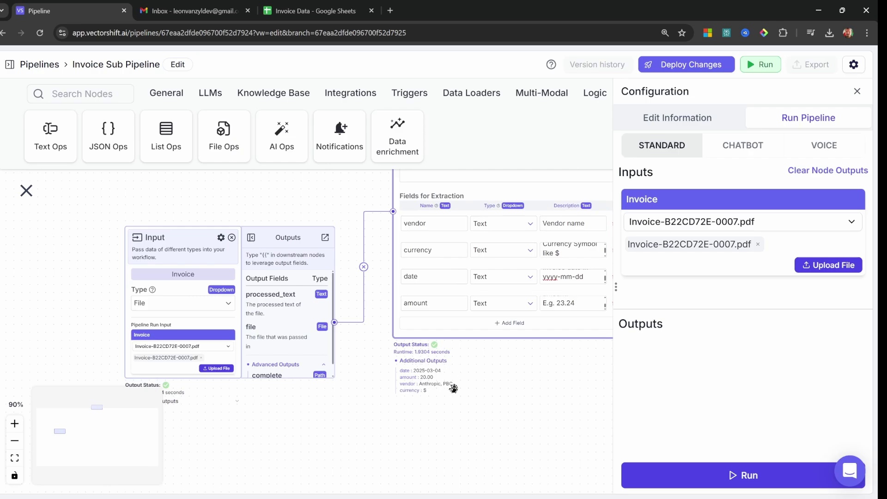
scroll(455, 379, "up", 5)
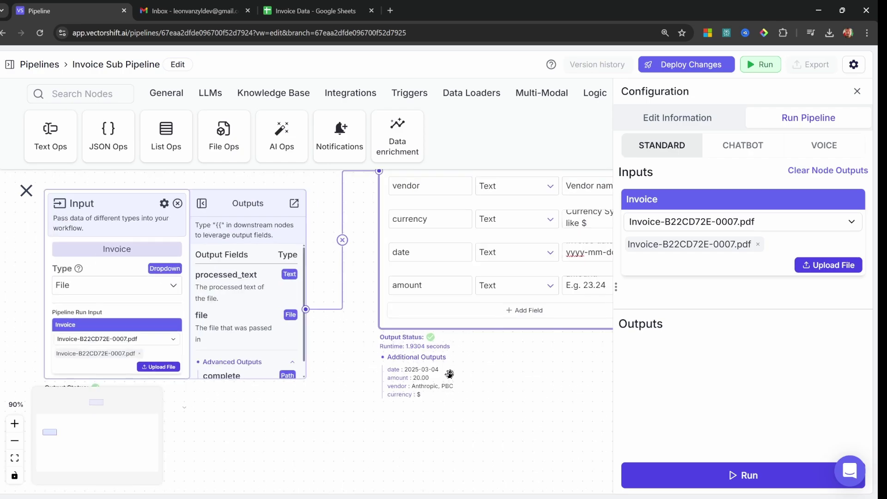
scroll(459, 380, "up", 5)
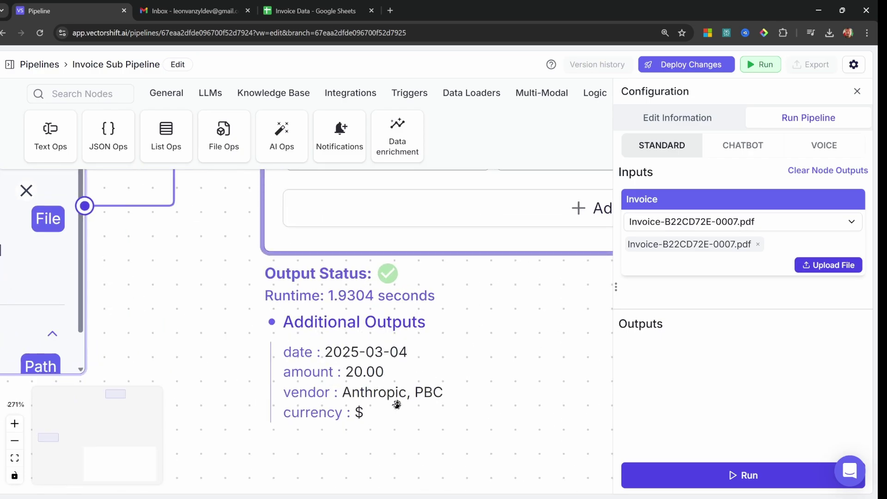
scroll(471, 425, "down", 10)
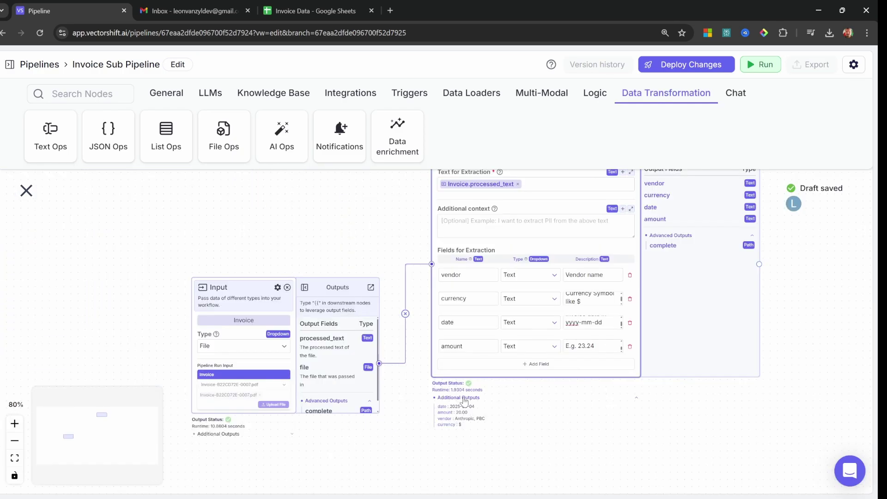
Add a Text Output node beside Extract Data returning extract_data_0.vendor, and test-run the pipeline.
left_click_drag(785, 360, 521, 435)
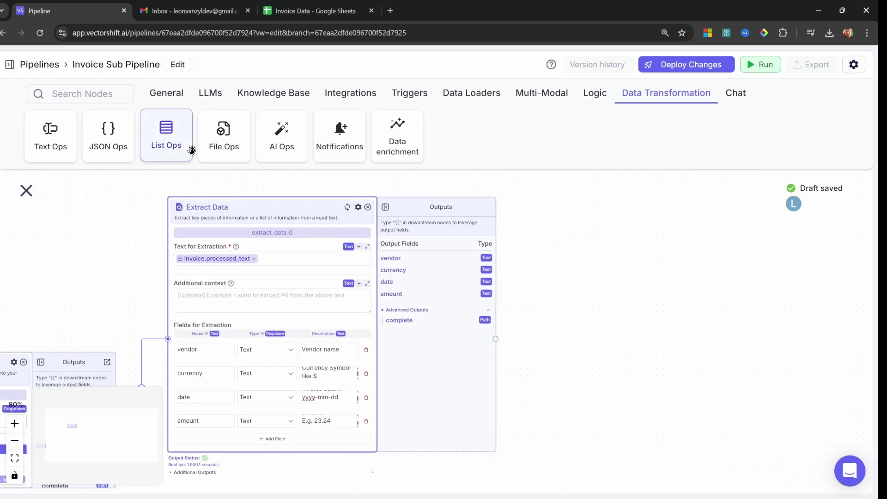
left_click(162, 93)
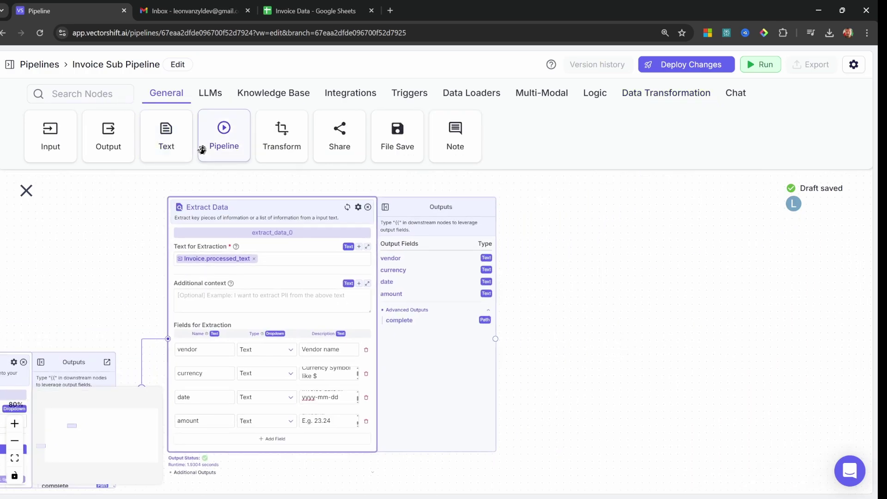
left_click_drag(100, 143, 616, 299)
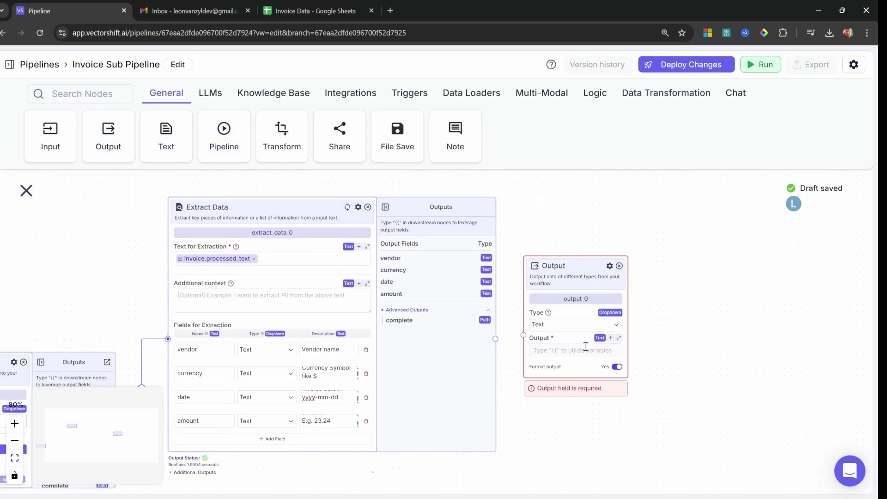
left_click(581, 350)
type("{{")
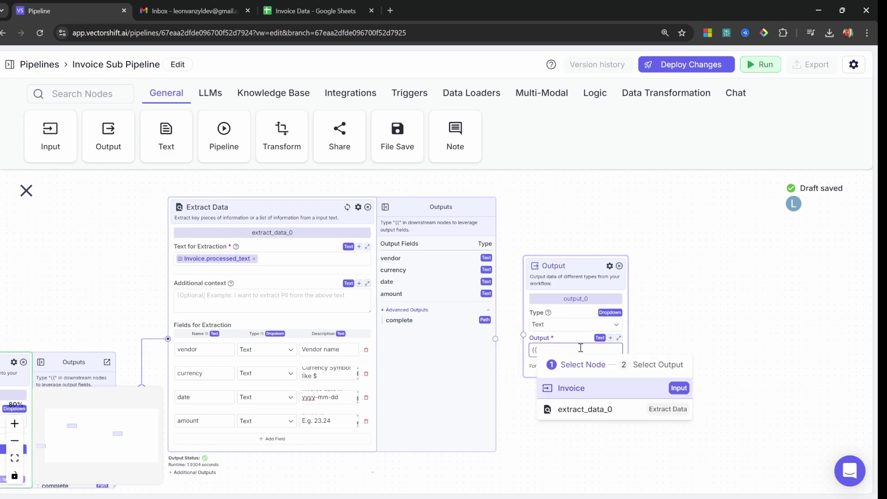
left_click(597, 409)
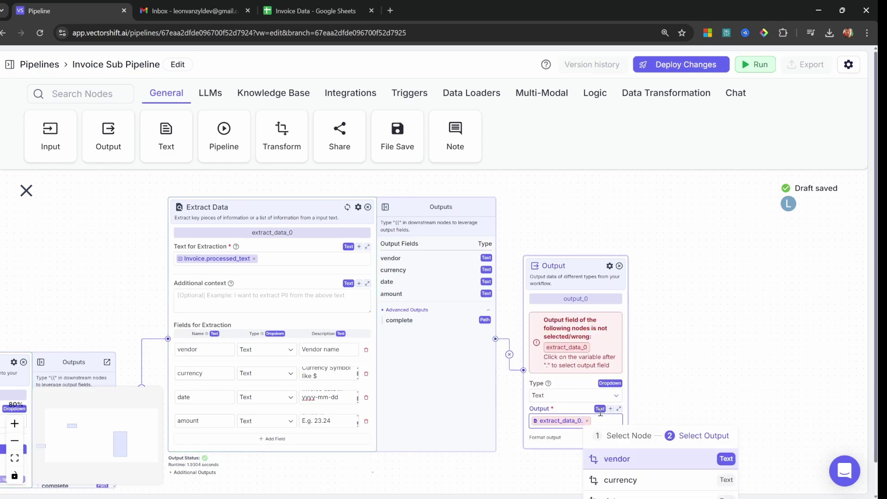
scroll(619, 443, "down", 1)
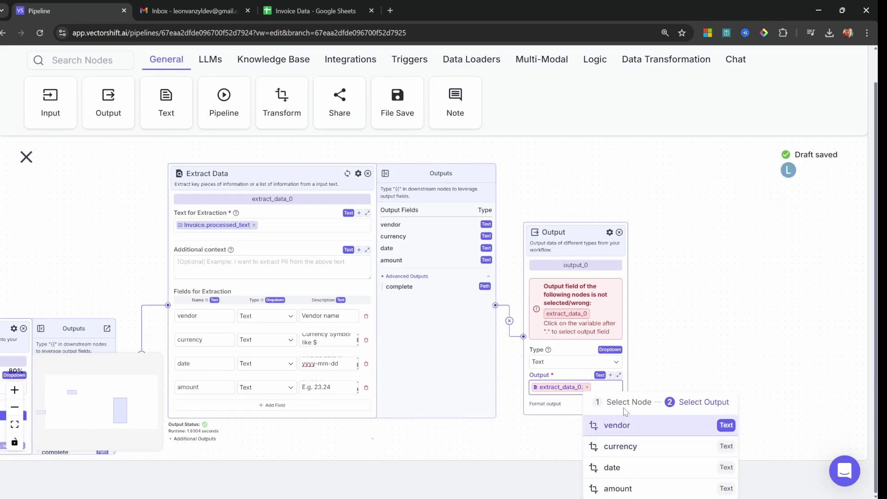
left_click(629, 433)
left_click(759, 64)
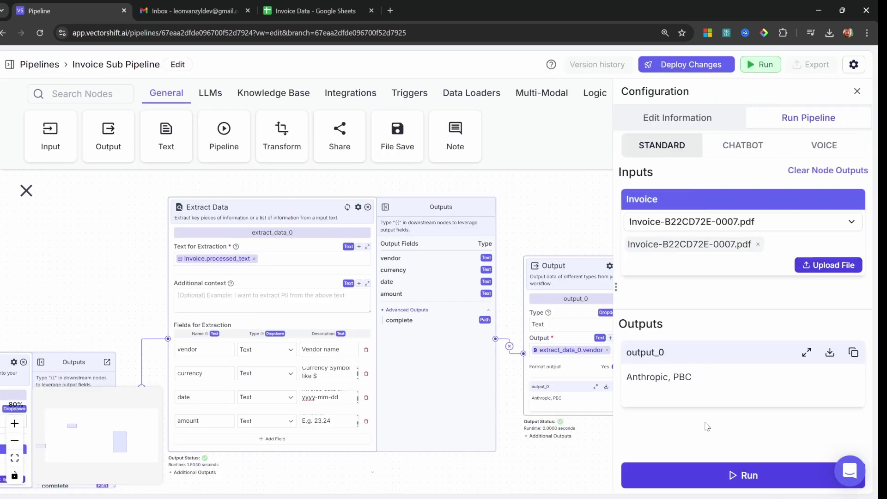
key("Escape")
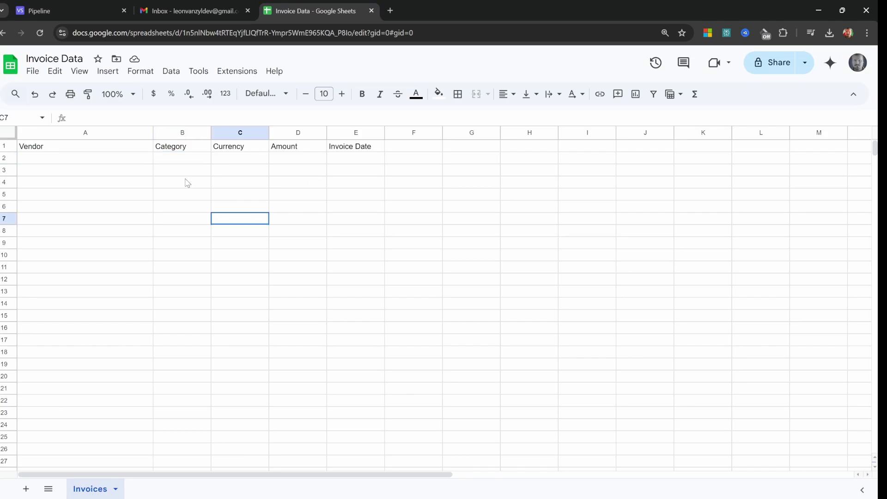
Check the Category heading in the Invoice Data sheet, return to VectorShift, and add a Categorizer AI Operation node below Extract Data.
left_click(183, 144)
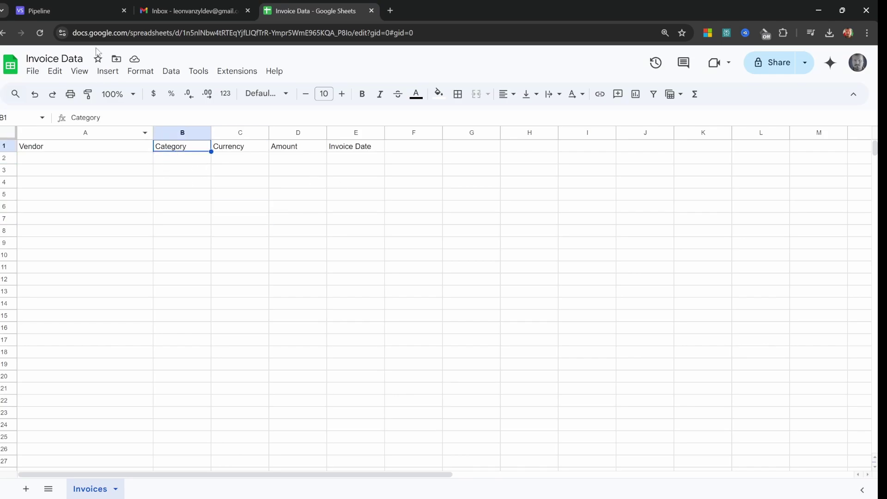
left_click(35, 10)
left_click_drag(376, 414, 437, 357)
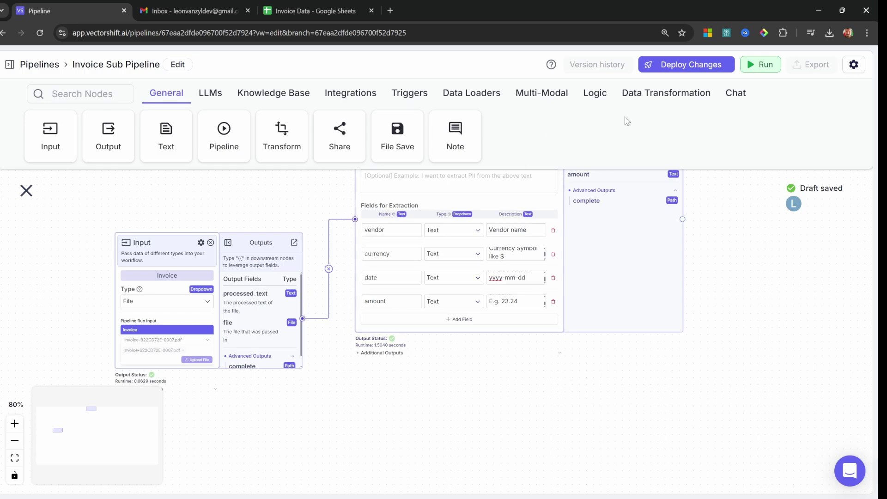
left_click(667, 98)
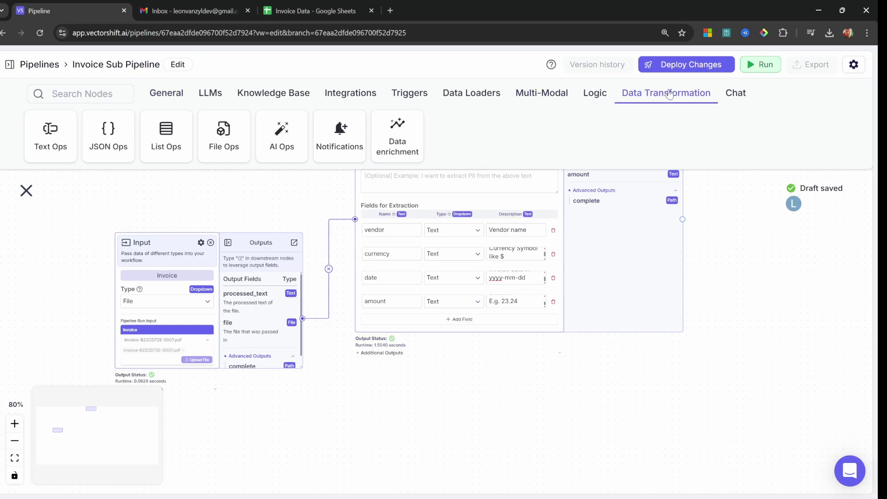
left_click_drag(269, 133, 435, 390)
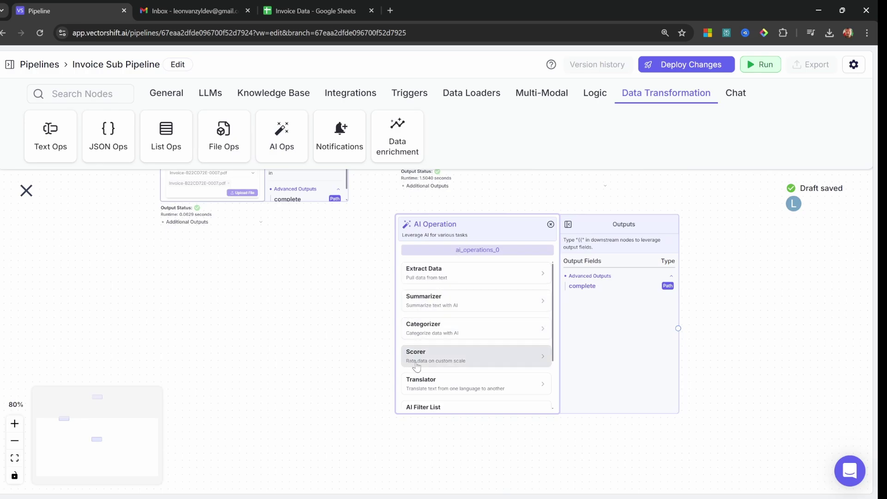
left_click(429, 331)
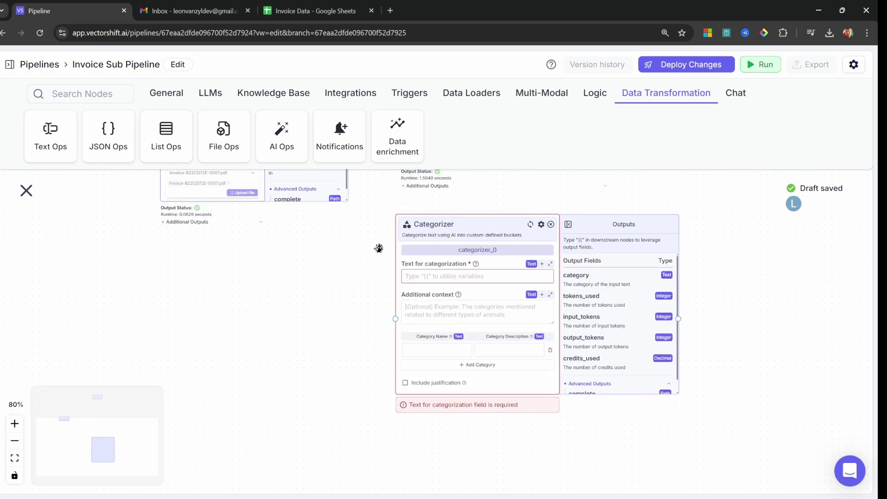
Set the Categorizer node's text for categorization to the Invoice input's processed_text output.
left_click(507, 342)
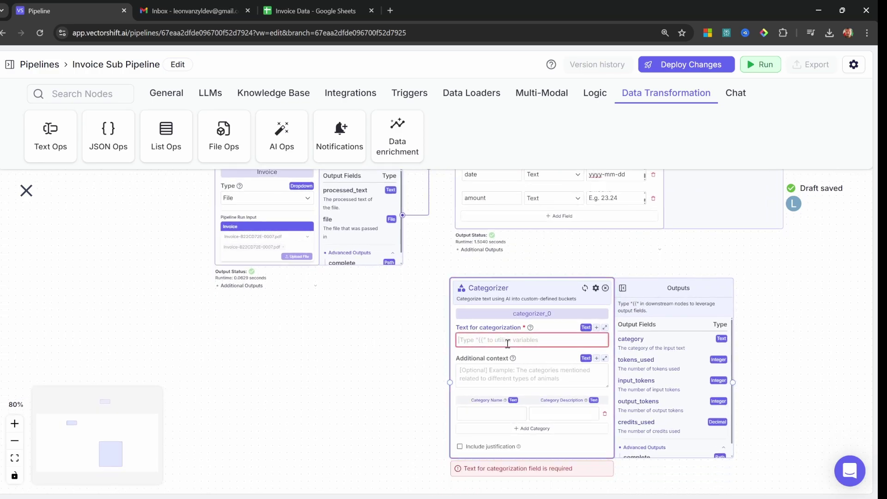
type("{{")
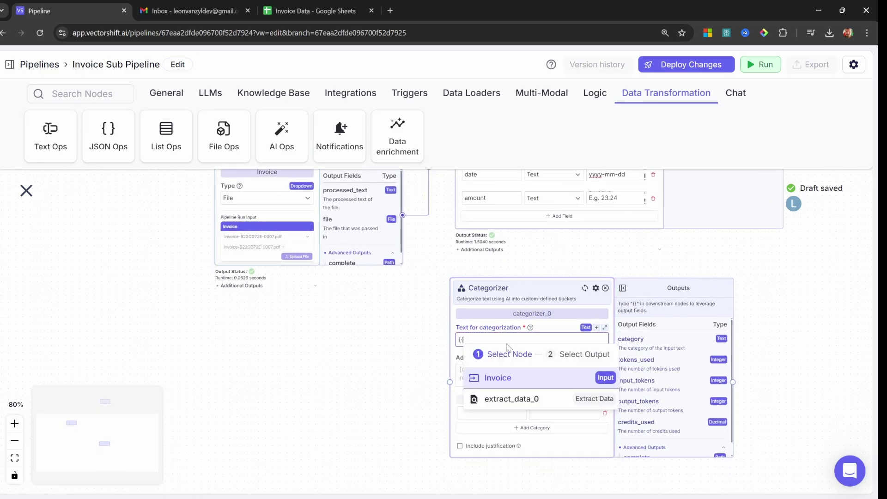
left_click(510, 382)
left_click(544, 438)
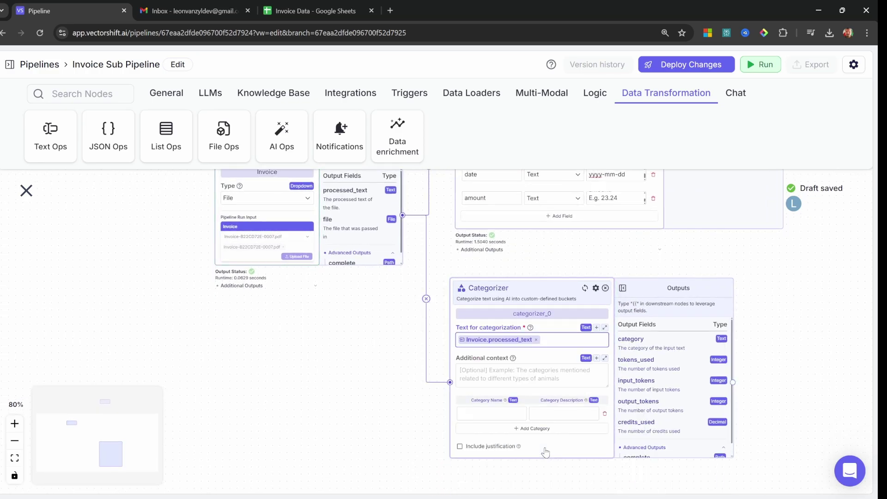
Define the first category as Food with the description "Invoice seems to be related to food purchase".
left_click(493, 414)
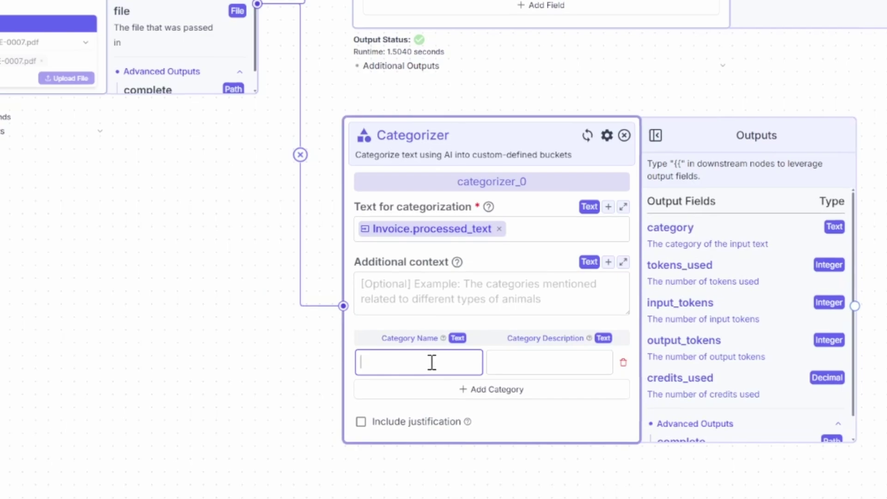
type("Food")
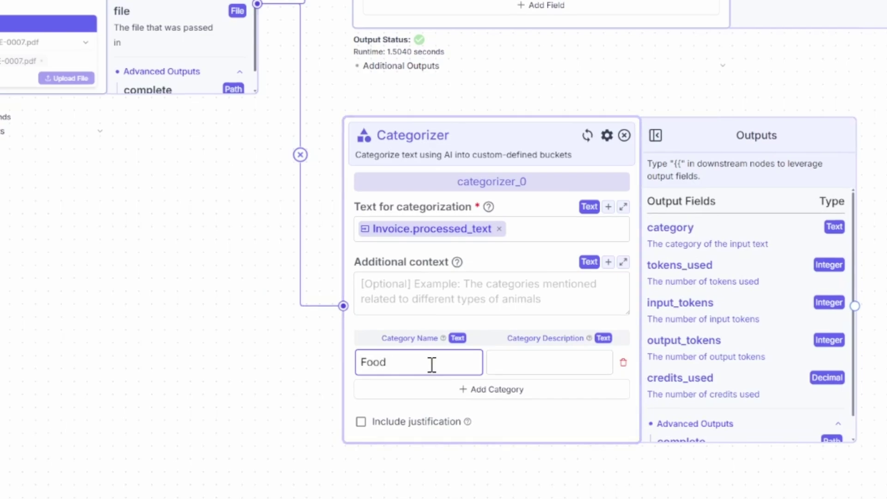
left_click(582, 362)
type("Invoice seems to be related to food purchase")
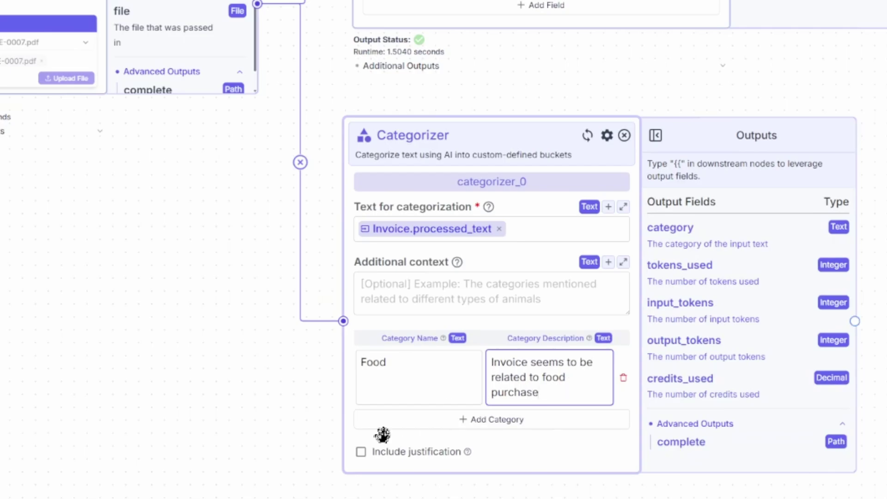
Add a second category named Software with the description "Invoice seems to be related to software purchase".
left_click(489, 421)
left_click(362, 256)
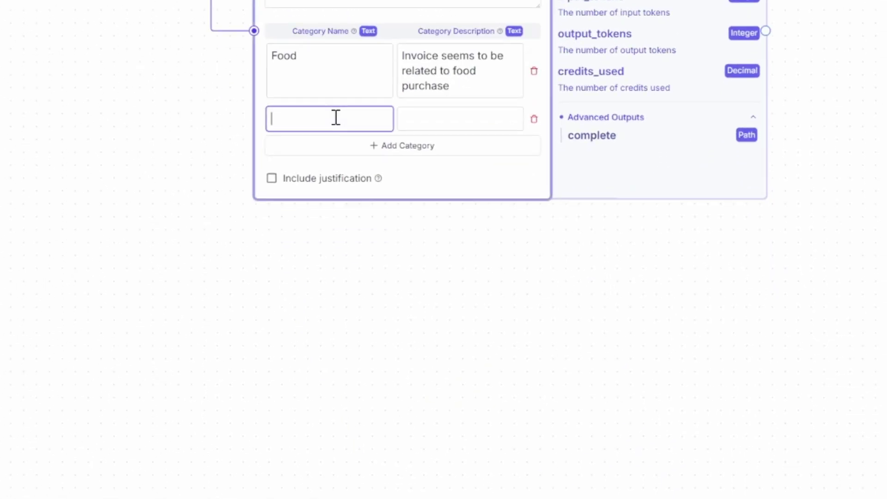
type("Software")
left_click(501, 114)
type("Invoice seems to be related to software purchase")
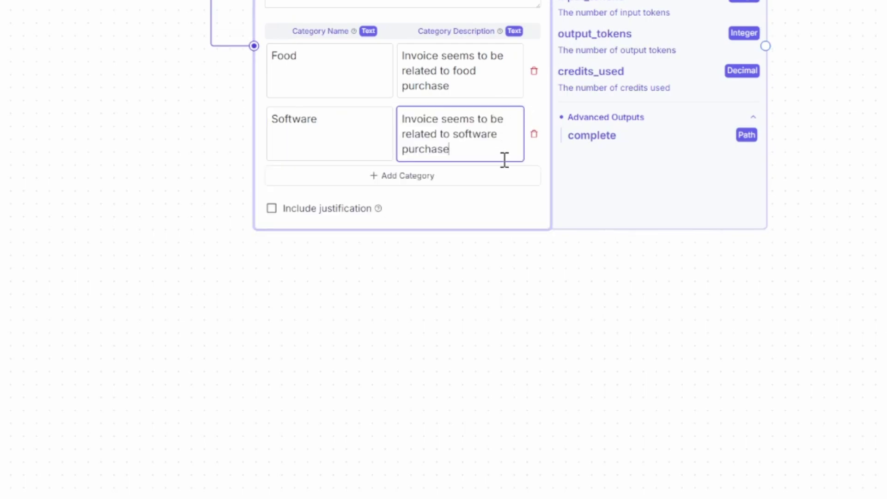
Add a third category named Office Supplies with the description "Invoice seems to be related to office supplies purchase".
left_click(387, 177)
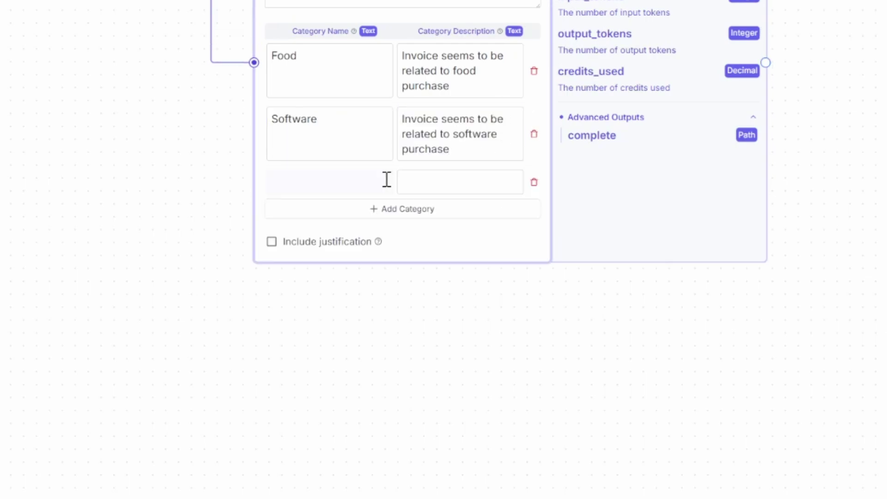
left_click(360, 173)
type("Office Supplies")
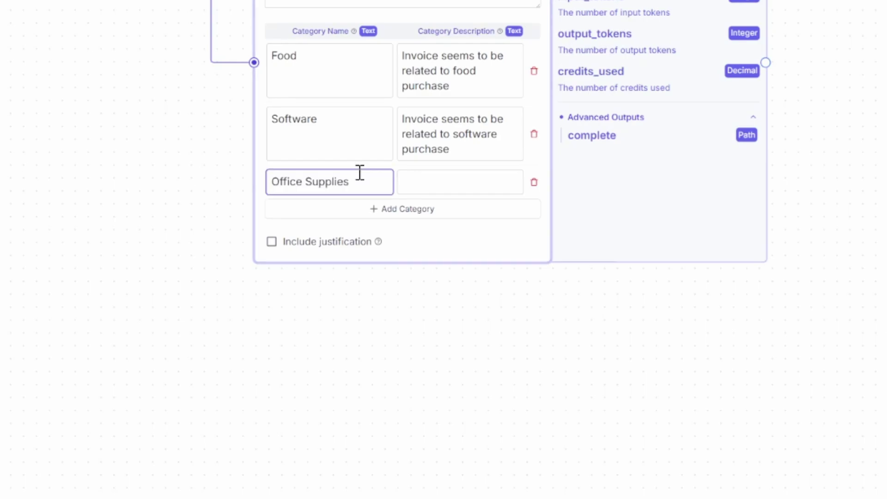
left_click(432, 181)
type("Invoice seems to be related to office supplies purchase")
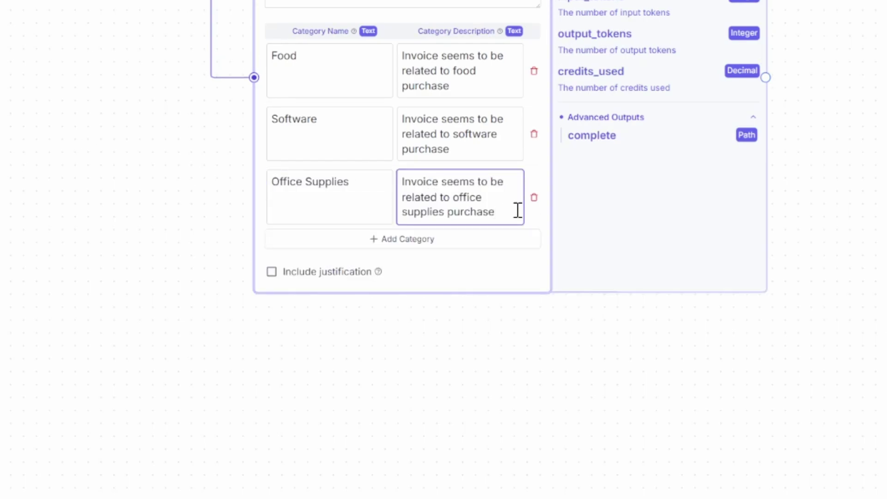
Add a fourth category named MISC to the Categorizer node, leaving its description empty.
left_click(351, 236)
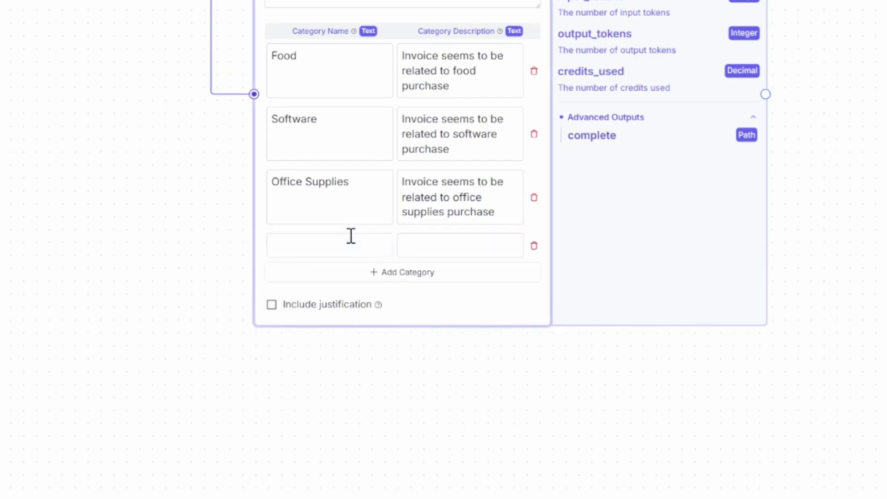
left_click(330, 251)
type("MISC")
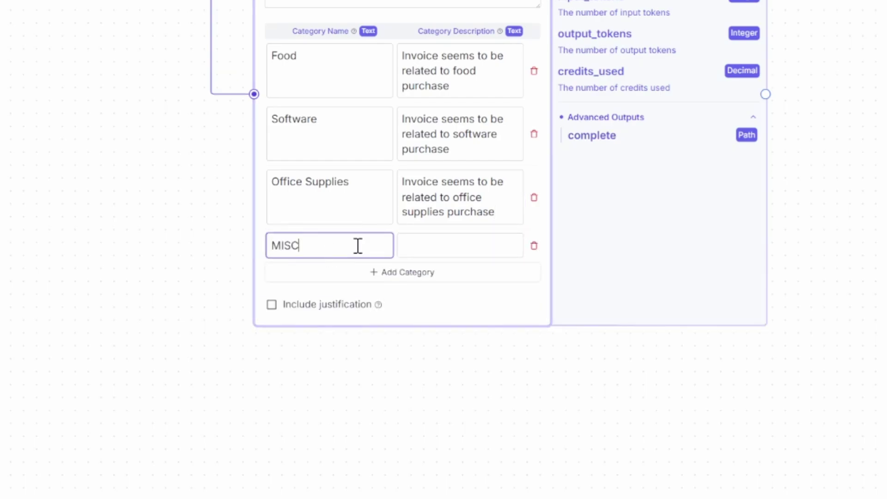
Run the Categorizer node on the uploaded invoice and examine its additional outputs.
left_click(841, 468)
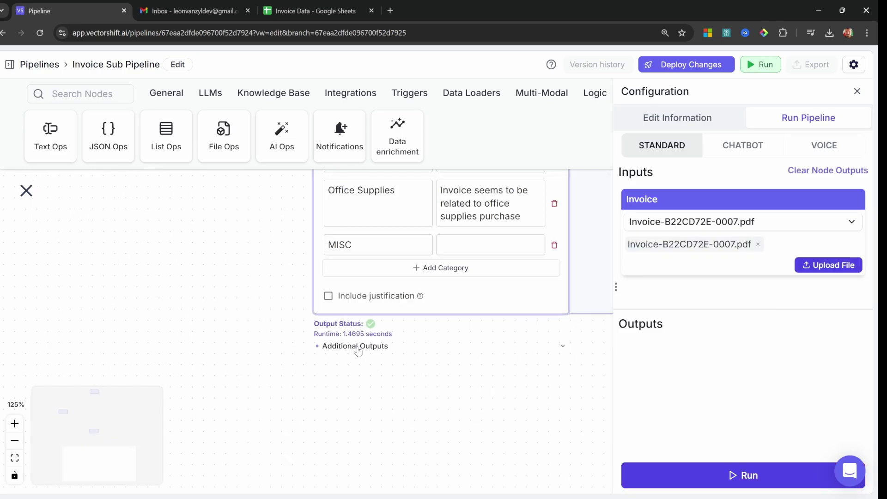
left_click(356, 348)
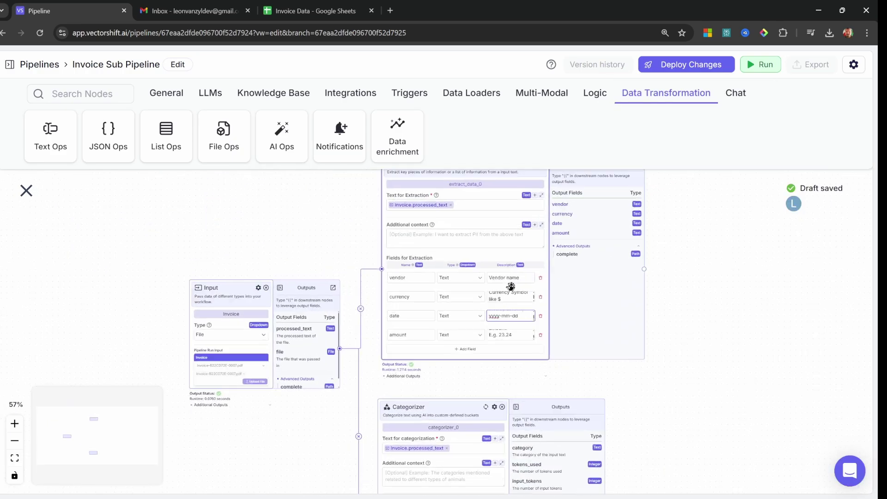
left_click_drag(705, 430, 638, 259)
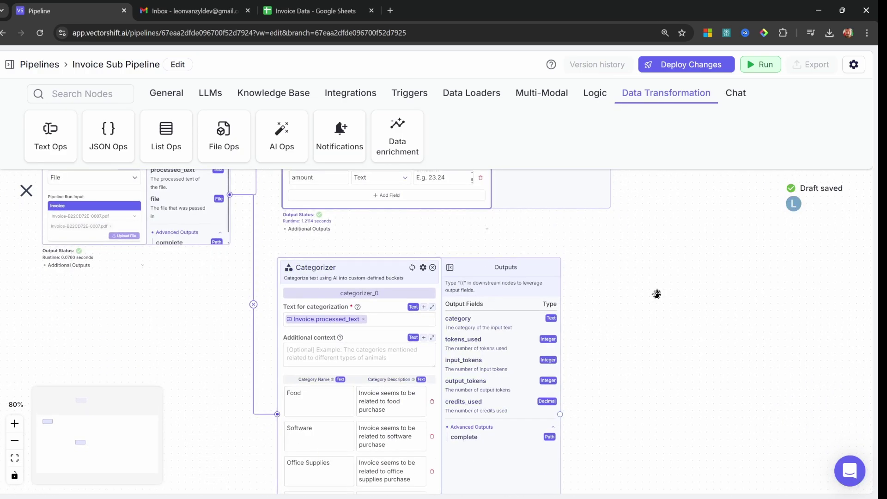
Review the column headings in the Invoice Data Google Sheet and return to the VectorShift pipeline.
left_click(347, 10)
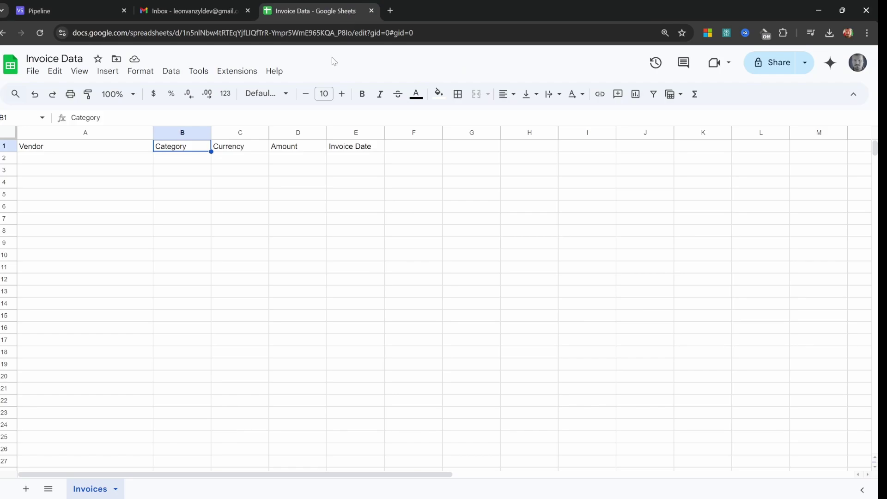
left_click(70, 7)
left_click_drag(633, 303, 525, 374)
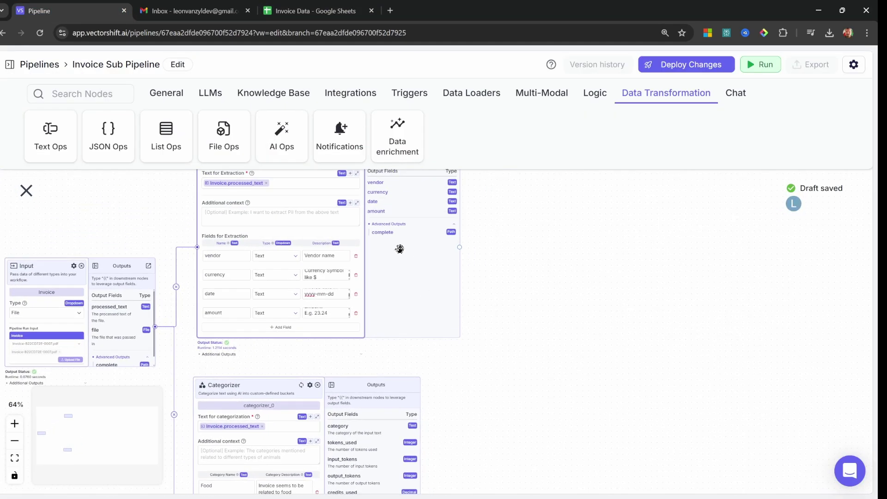
Add a Google Sheets node beside Extract Data with the Add New Row action, keeping the already connected account.
left_click(359, 93)
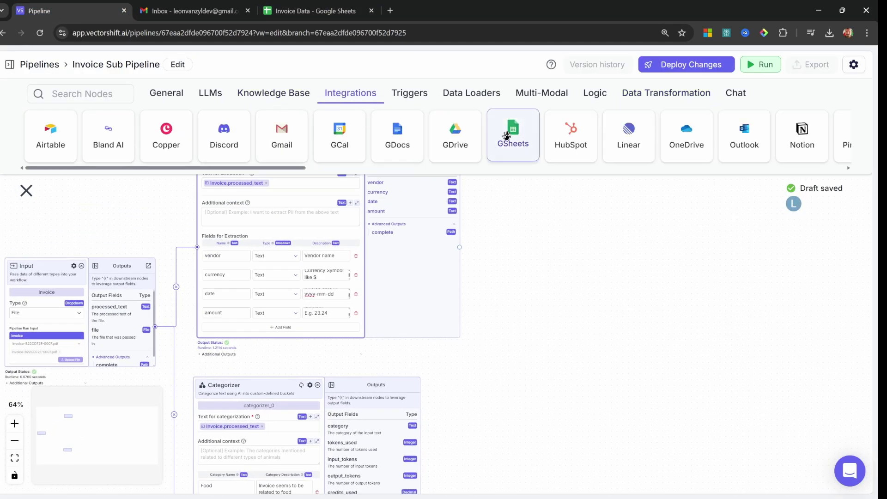
left_click_drag(512, 136, 571, 259)
left_click_drag(606, 307, 554, 270)
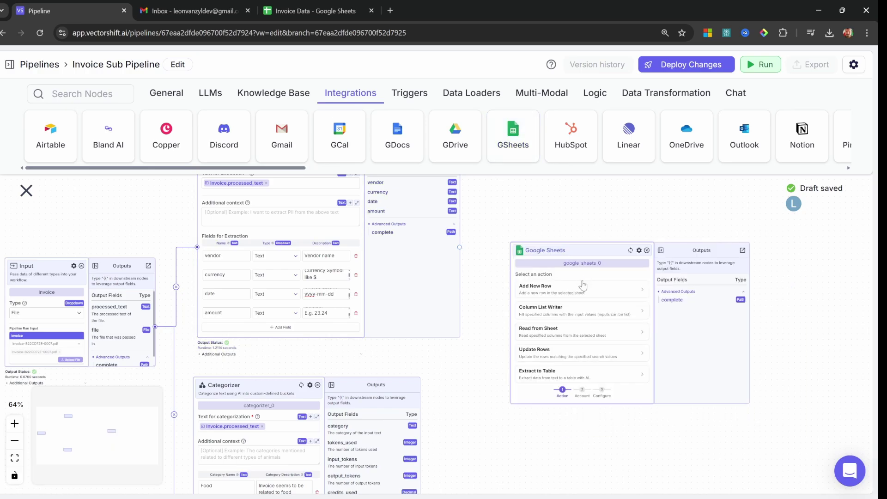
left_click(537, 290)
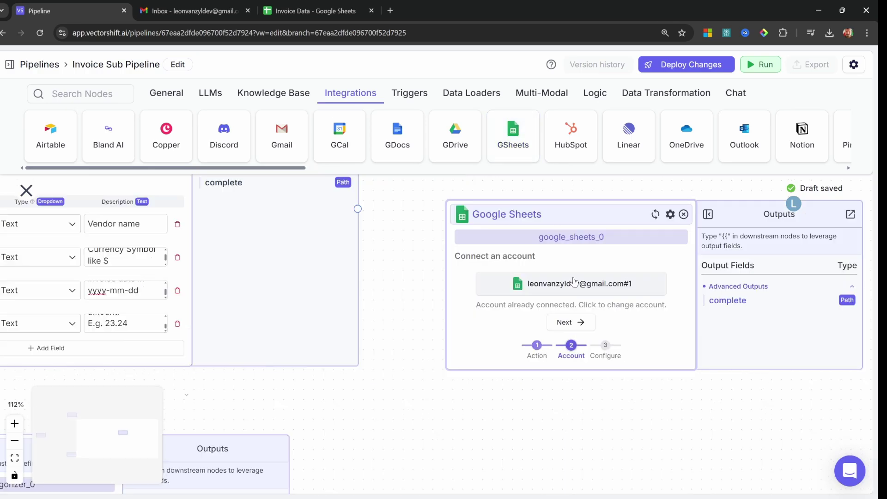
left_click(573, 282)
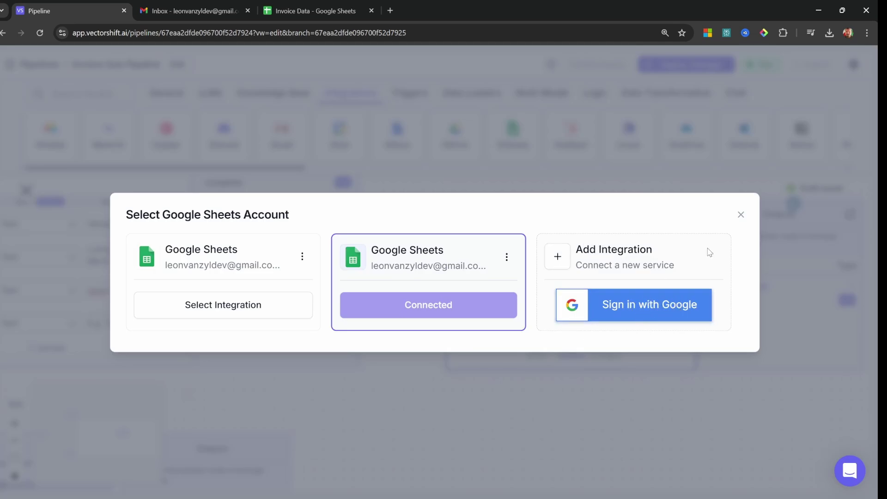
left_click(741, 215)
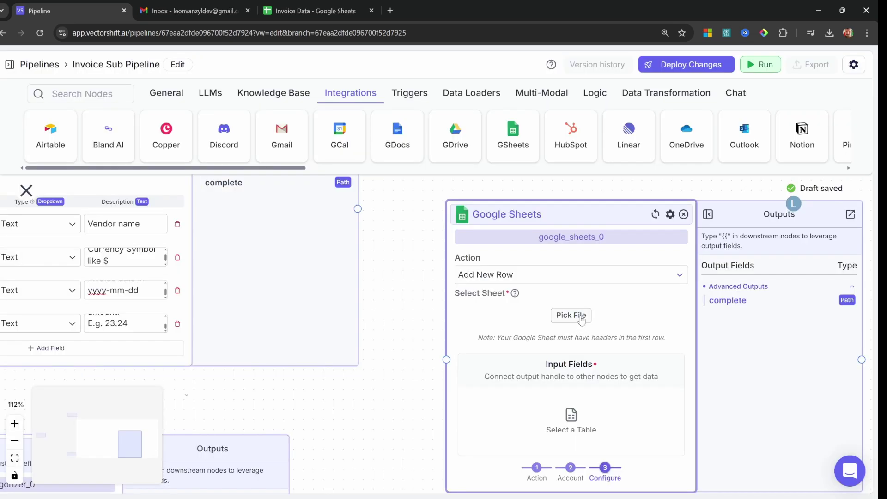
Set the Google Sheets node's target to the Invoices sheet of the Invoice Data spreadsheet, checking it against the open sheet.
left_click(581, 319)
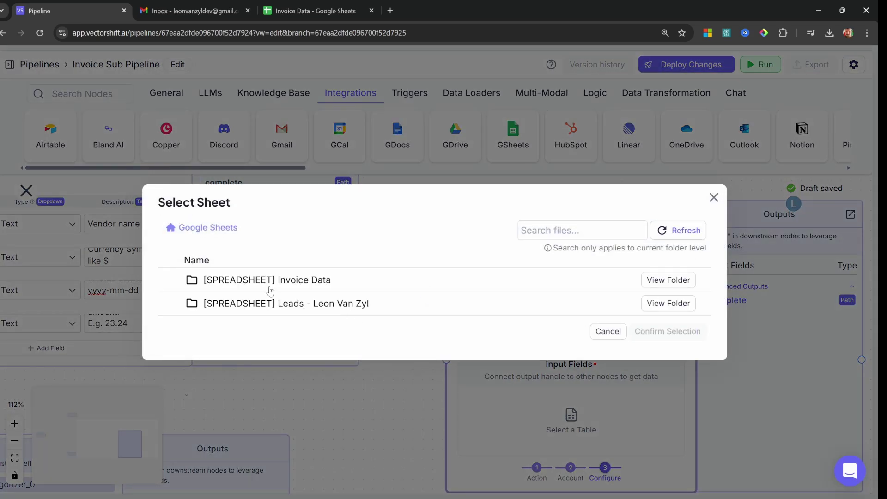
left_click(192, 286)
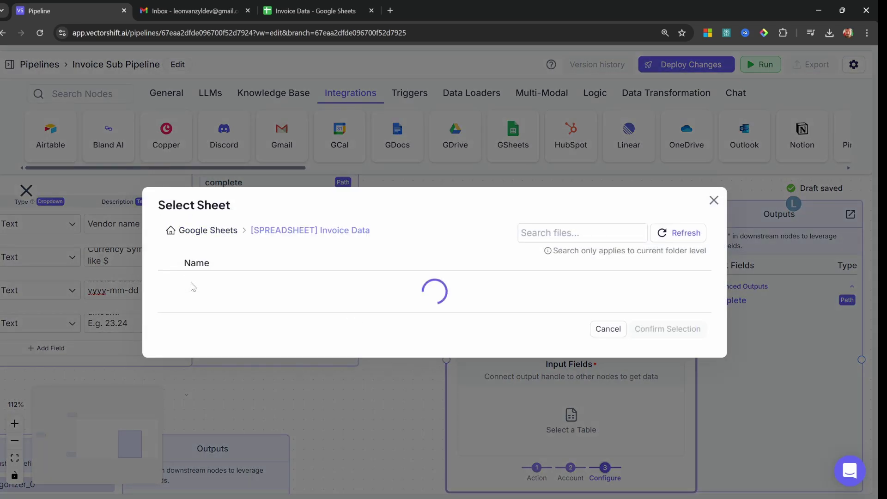
left_click(171, 291)
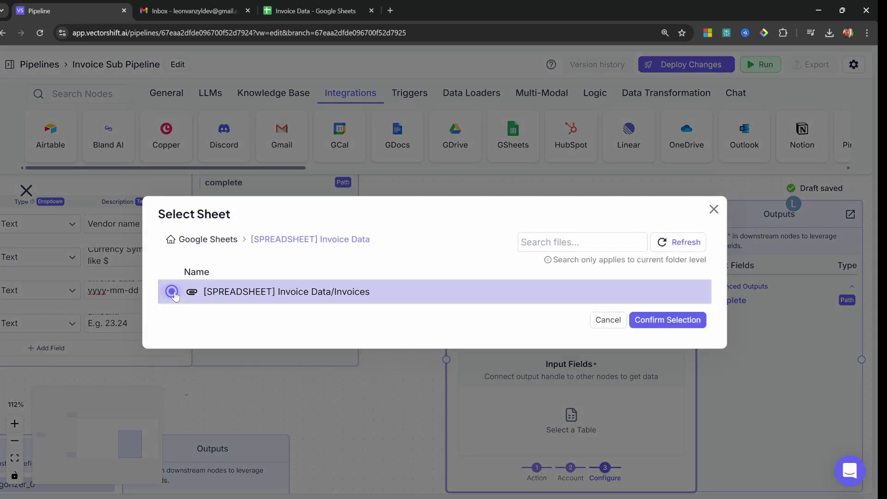
left_click(313, 11)
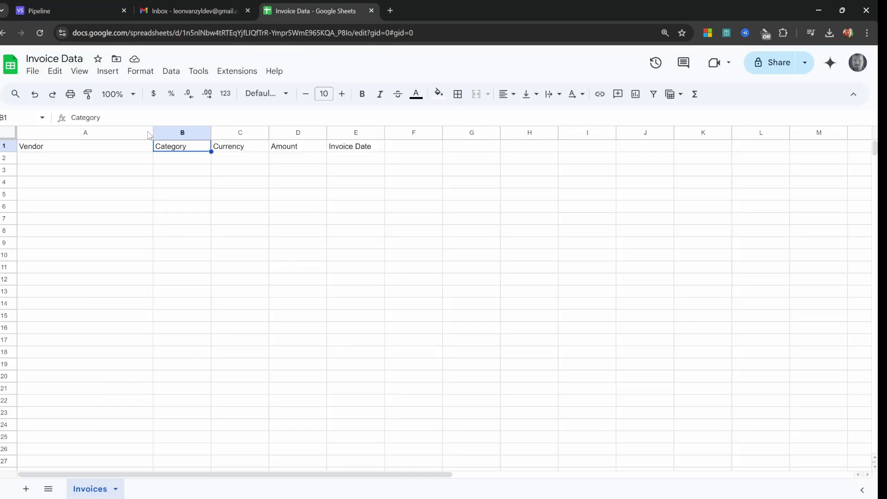
left_click(38, 11)
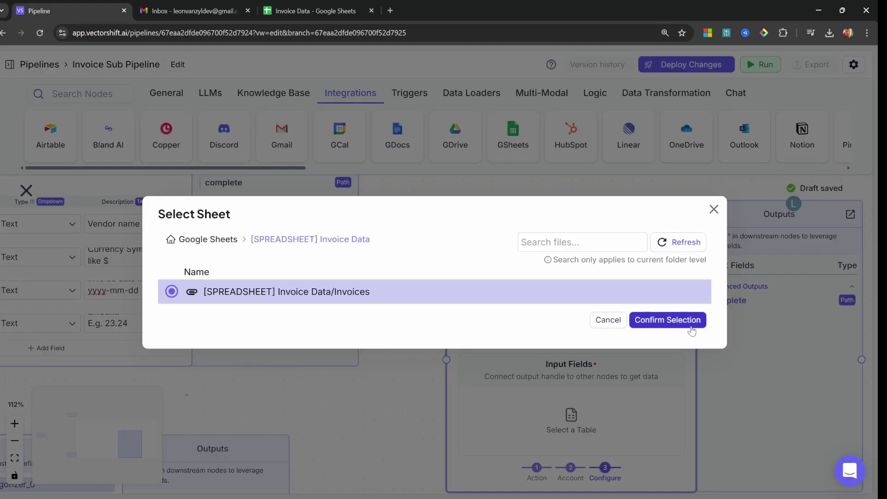
left_click(667, 319)
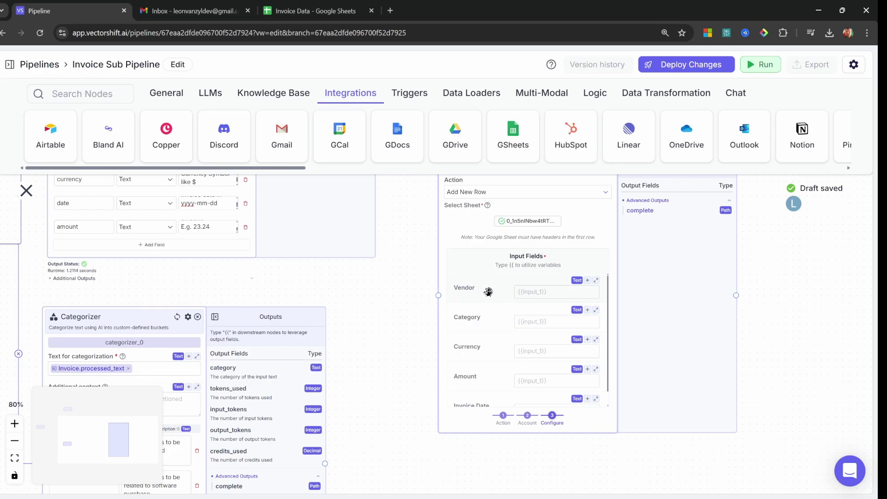
Rename the Extract Data node to Invoice_Data.
left_click_drag(345, 273, 483, 364)
left_click_drag(259, 176, 399, 299)
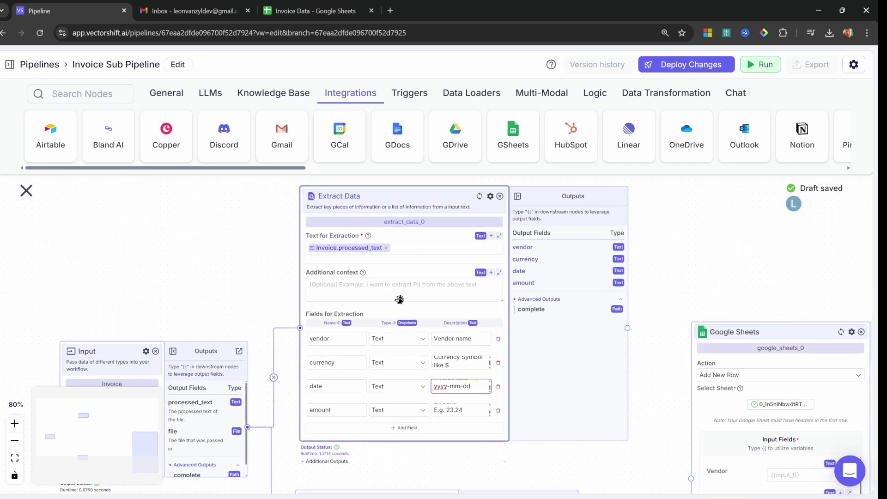
left_click_drag(243, 220, 284, 270)
double_click(451, 268)
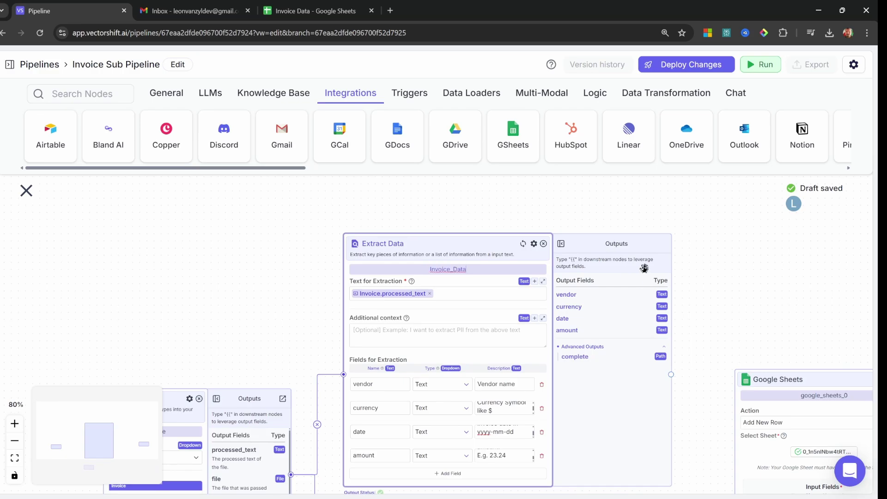
Rename the Categorizer node to Invoice_Category.
scroll(673, 388, "down", 5)
left_click_drag(673, 388, 713, 301)
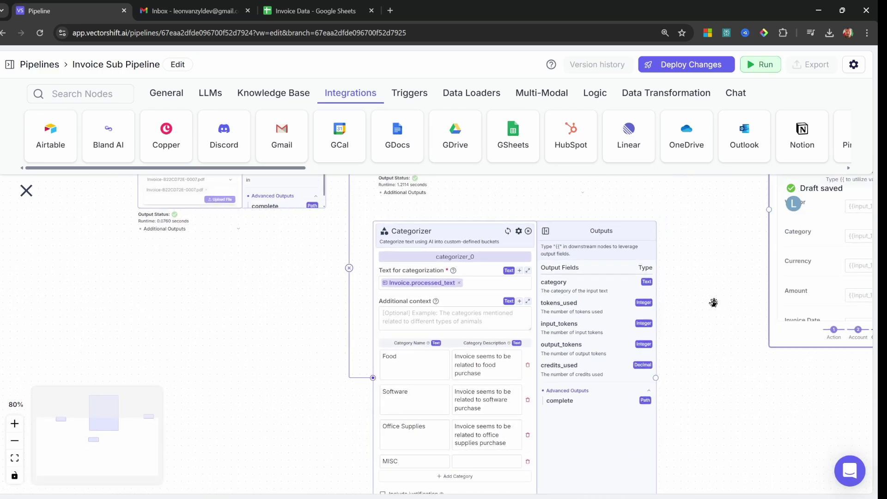
left_click(458, 257)
double_click(458, 256)
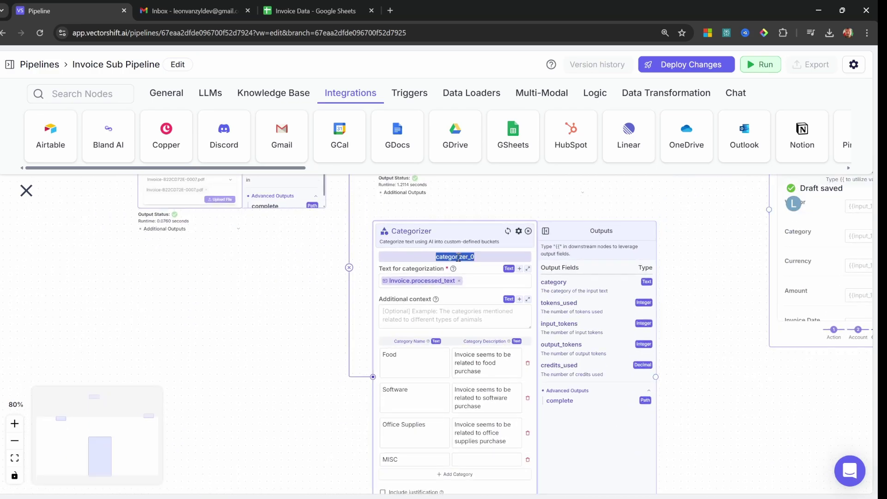
type("Invoice_Category")
Map the Google Sheets node's Vendor field to the vendor output of Invoice_Data.
left_click_drag(702, 252, 284, 384)
scroll(286, 385, "up", 5)
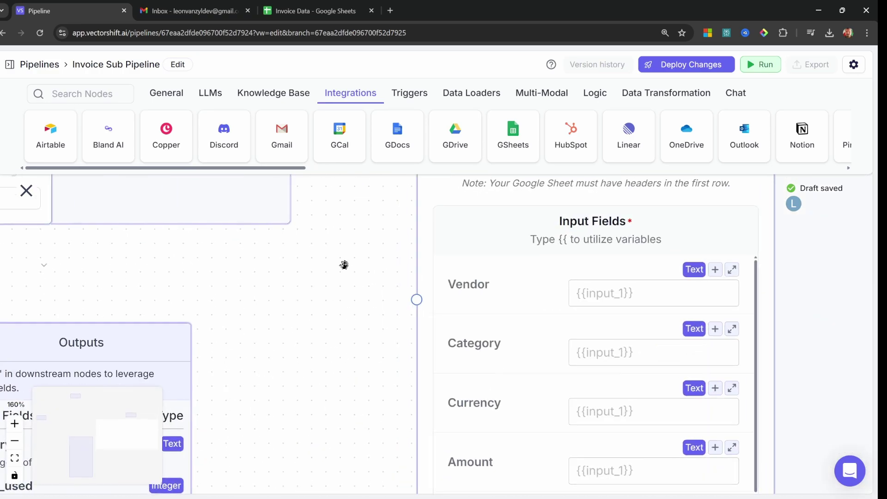
scroll(349, 328, "down", 2)
scroll(379, 337, "down", 2)
left_click(480, 277)
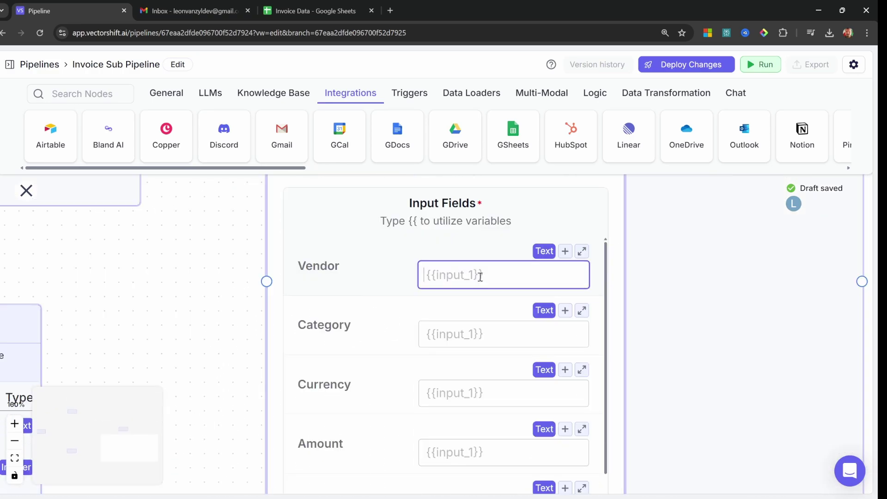
type("{{")
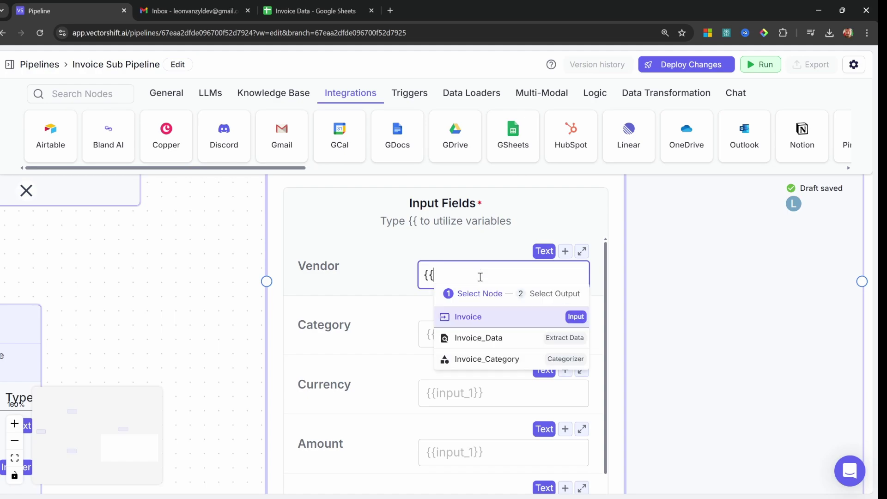
left_click(495, 339)
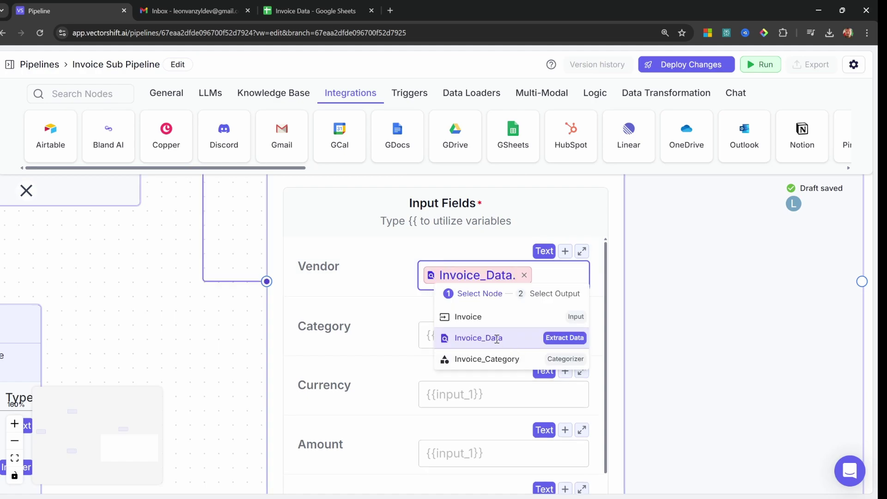
left_click(556, 318)
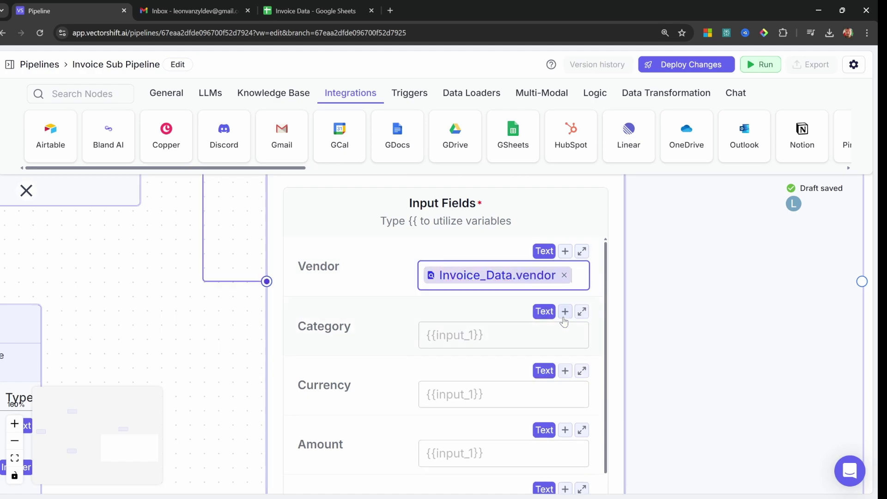
Map the Google Sheets node's Category field to the category output of Invoice_Category.
left_click(445, 336)
type("{{")
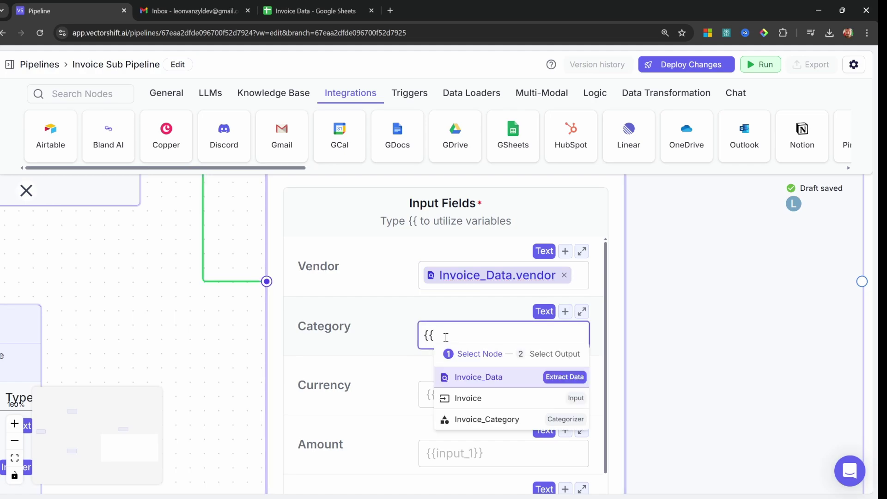
left_click(497, 421)
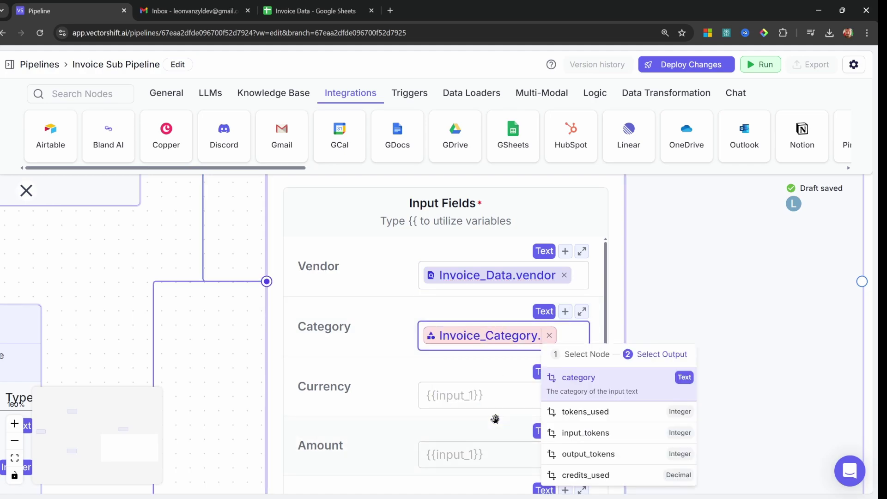
left_click(581, 378)
Map the Google Sheets node's Currency field to the currency output of Invoice_Data.
left_click(498, 393)
type("{{")
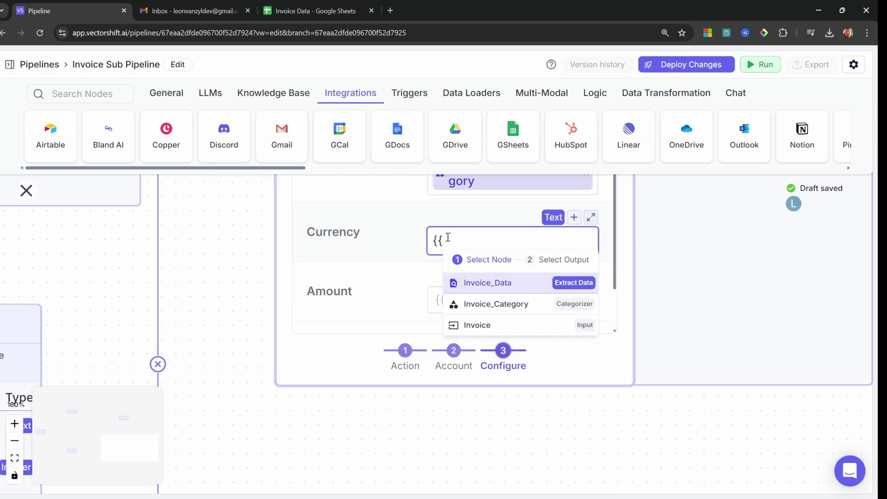
left_click(494, 282)
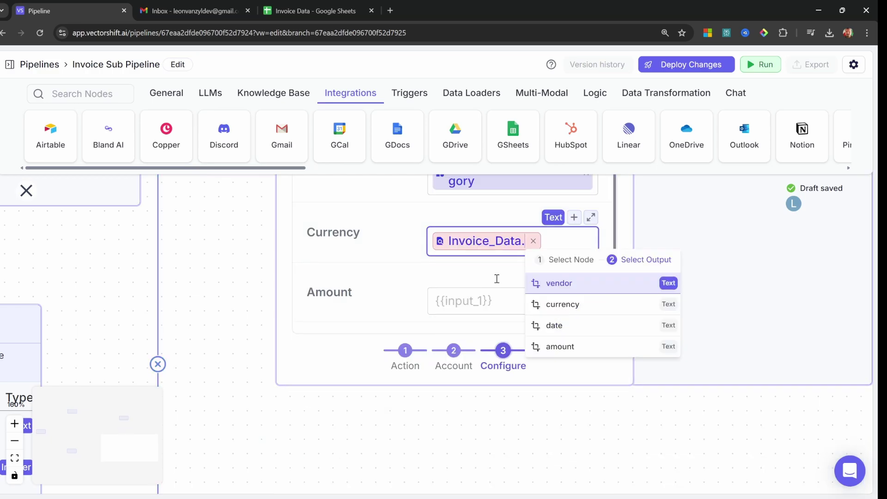
left_click(573, 303)
Map the Google Sheets node's Amount field to the amount output of Invoice_Data.
left_click(494, 302)
type("{{")
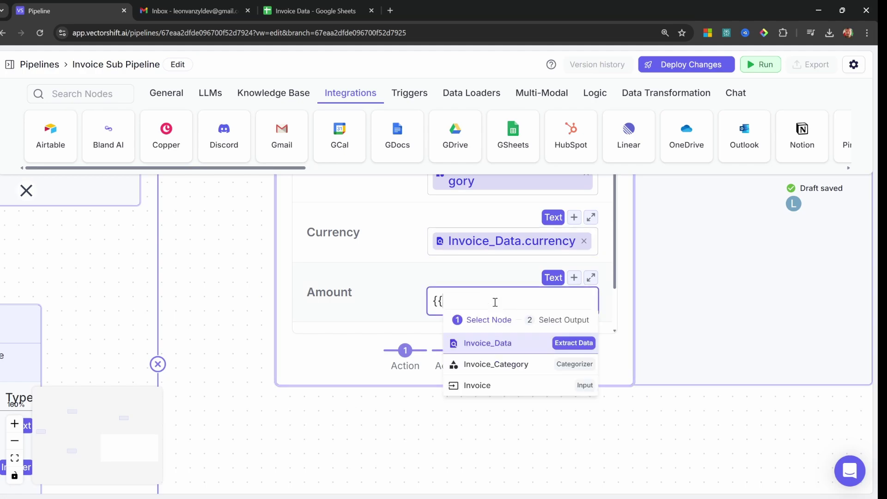
left_click(500, 346)
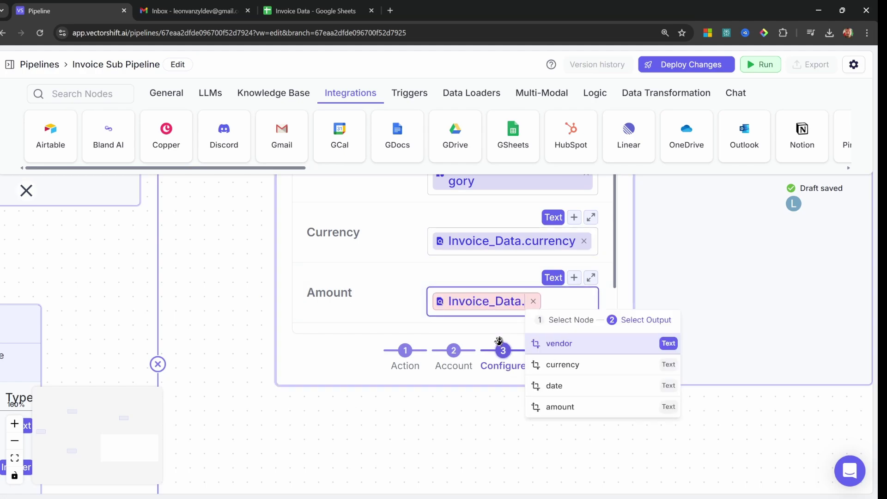
left_click(573, 405)
Map the Google Sheets node's Invoice Date field to the date output of Invoice_Data.
scroll(554, 317, "down", 1)
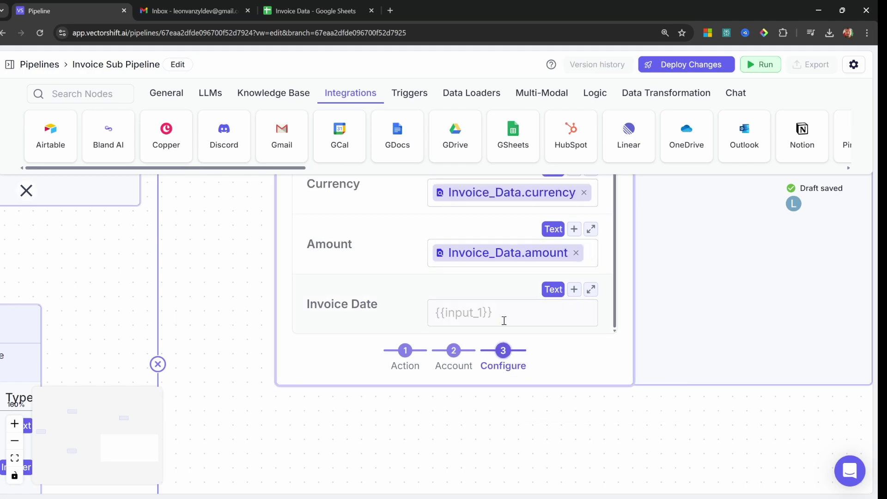
left_click(504, 320)
type("{{")
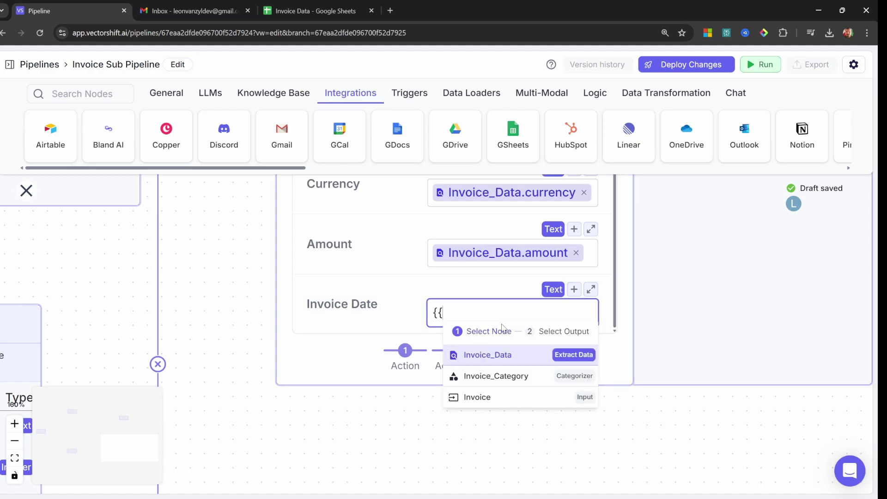
left_click(491, 359)
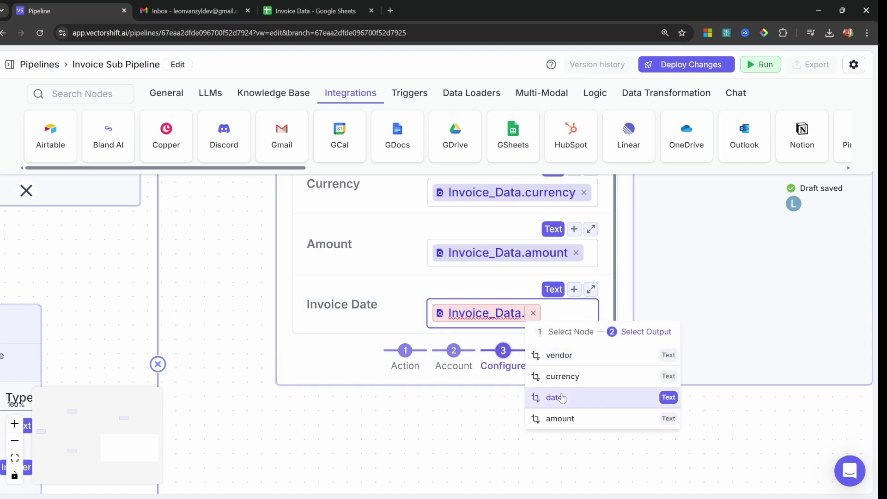
left_click(561, 397)
Run the sub-pipeline with the already selected PDF as the Invoice input.
left_click(760, 65)
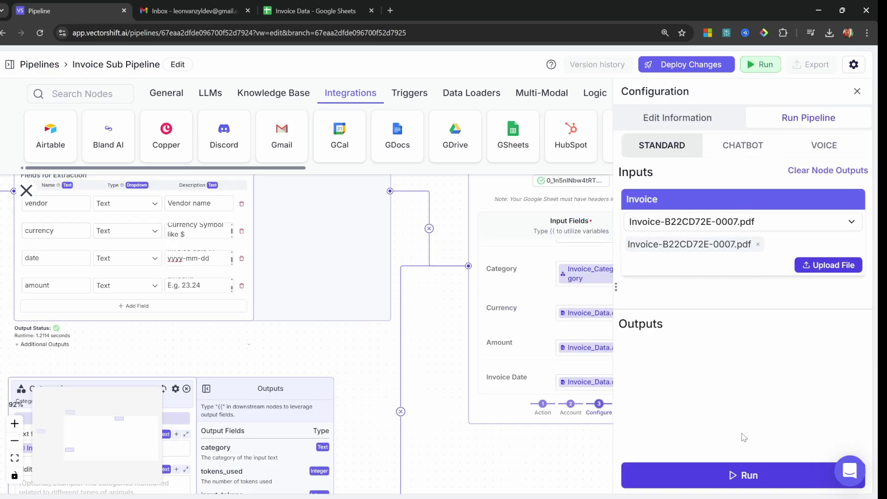
left_click(741, 475)
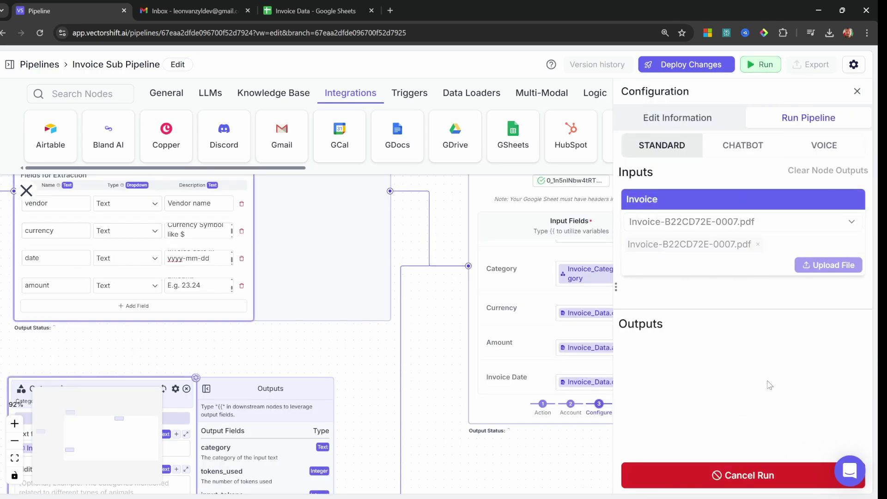
left_click_drag(594, 310, 592, 289)
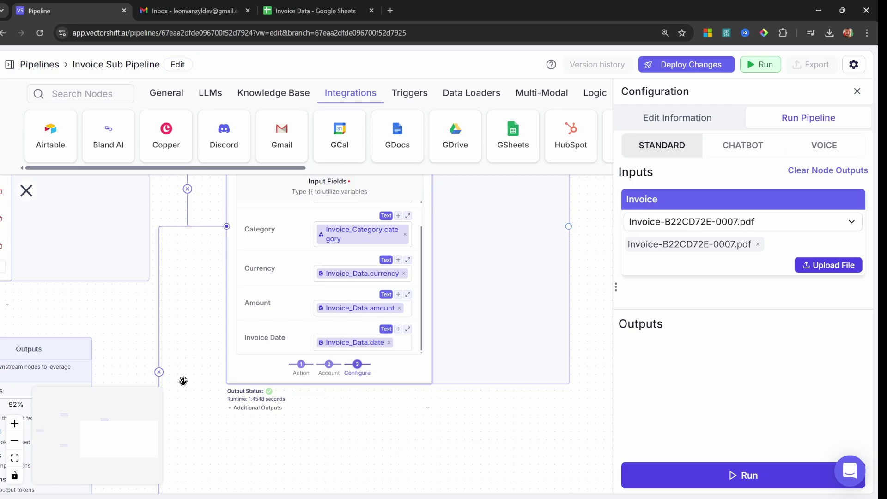
Check the row appended to the Invoice Data spreadsheet in Google Sheets, and return to the VectorShift pipeline.
left_click(323, 6)
left_click_drag(426, 160, 44, 161)
left_click(315, 220)
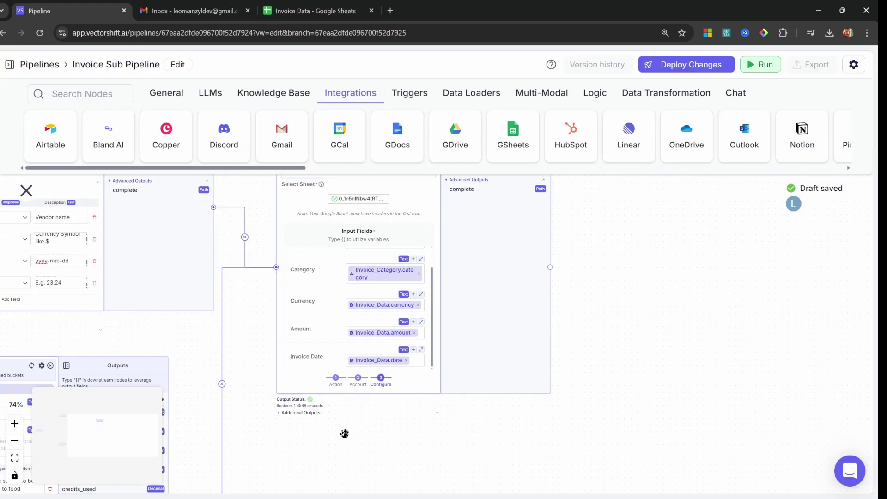
Add a Text node below the Google Sheets node and open its text in the expanded editor.
left_click_drag(371, 458, 500, 485)
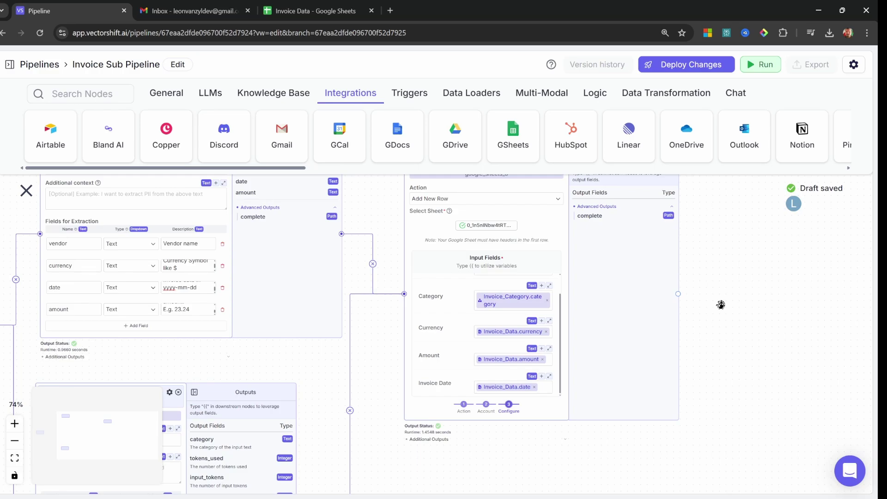
left_click_drag(721, 304, 706, 181)
left_click(166, 92)
left_click_drag(166, 136, 436, 393)
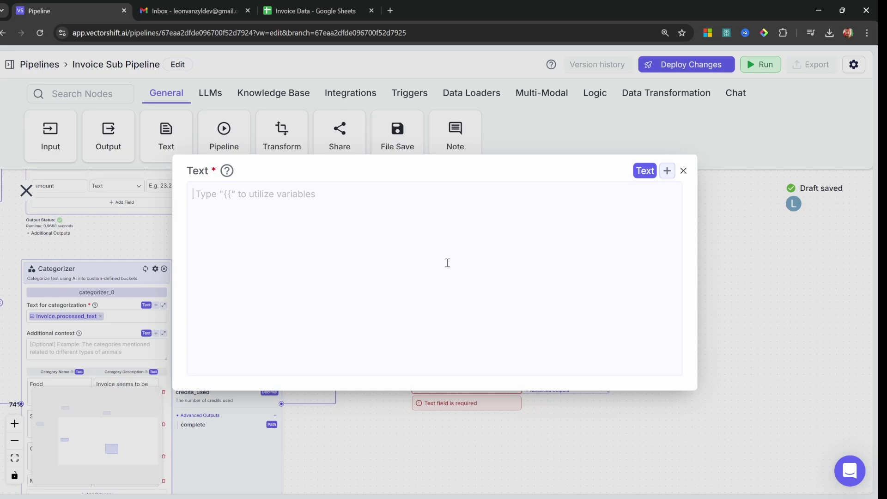
Enter a "Category:" label in the Text node, followed on a new line by the category output of Invoice_Category.
type("Categor")
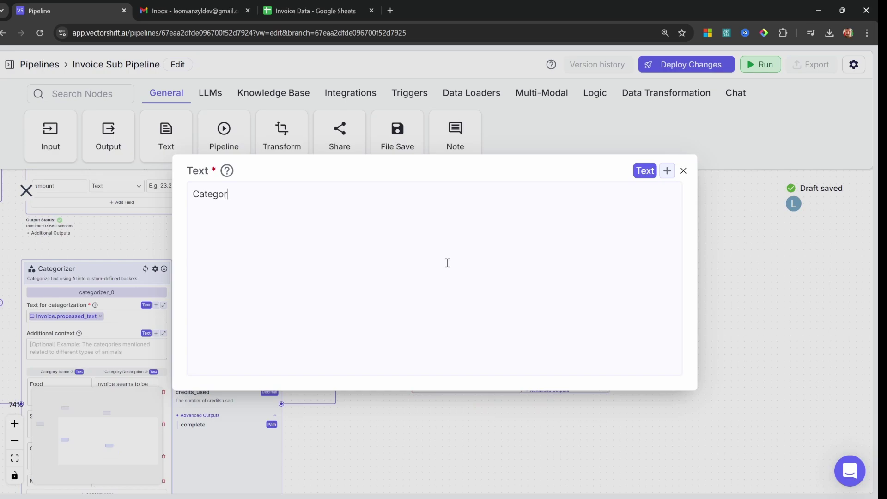
type("y:")
key("Return")
type("{{")
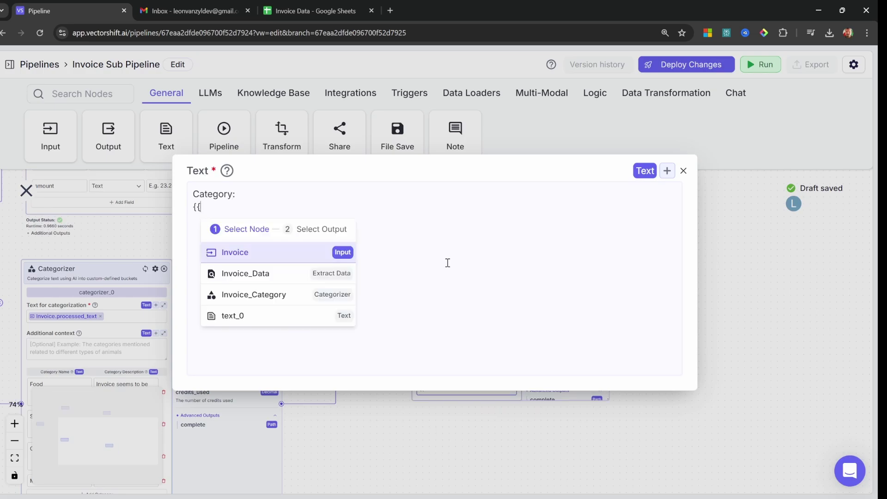
left_click(253, 298)
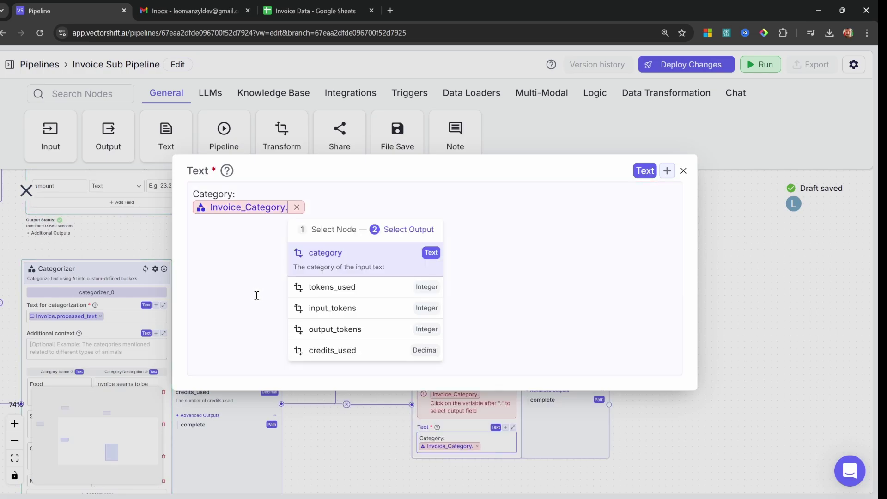
left_click(331, 257)
Add a "Vendor:" label after a blank line, followed by the vendor output of Invoice_Data.
key("Return")
key("Return")
type("Vend")
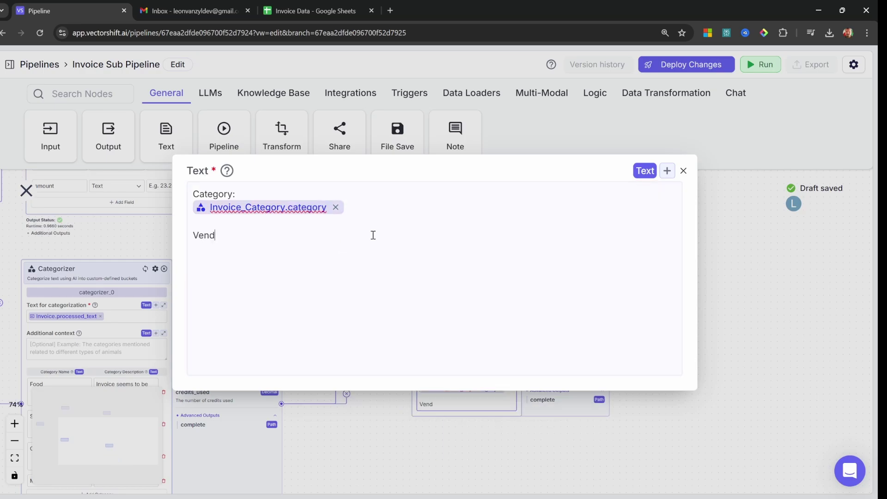
type("or:")
key("Return")
type("{{")
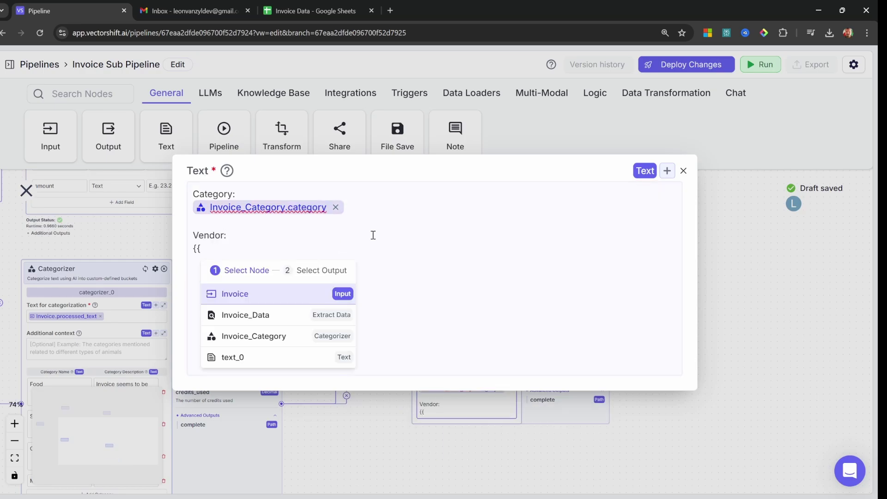
left_click(266, 315)
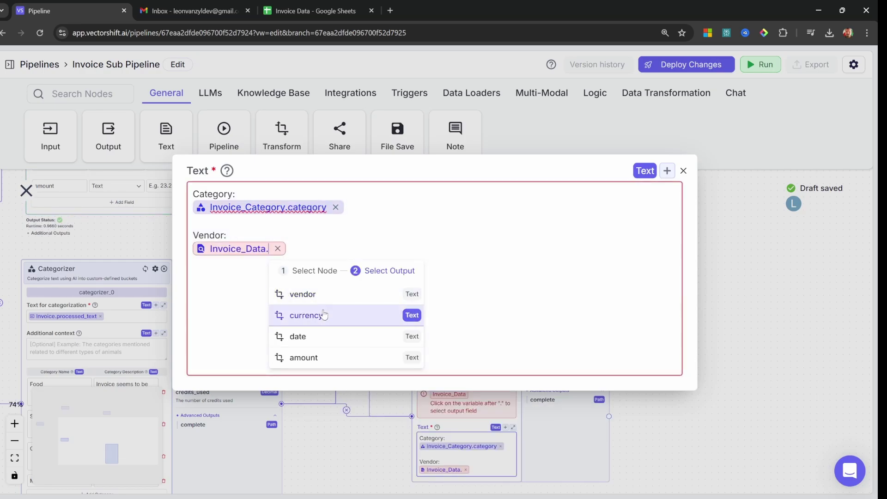
left_click(300, 294)
Add a "Currency:" label after a blank line, followed by the currency output of Invoice_Data.
key("Return")
key("Return")
type("Cur")
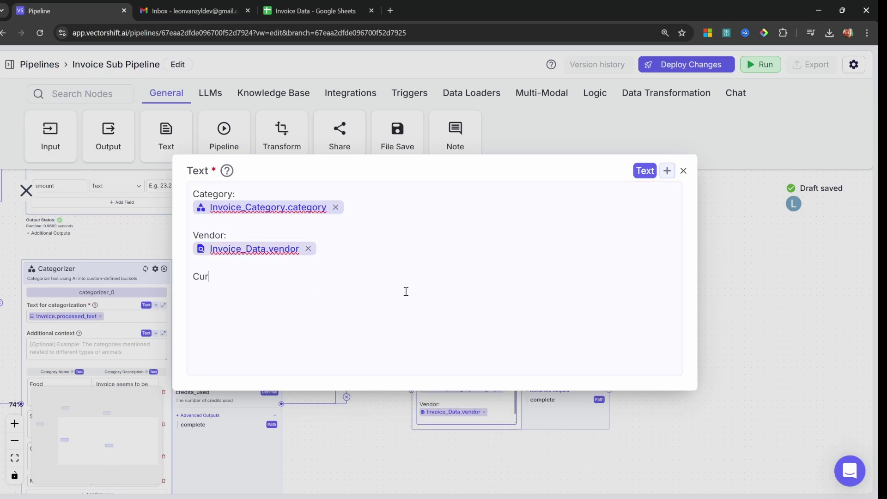
type("{{")
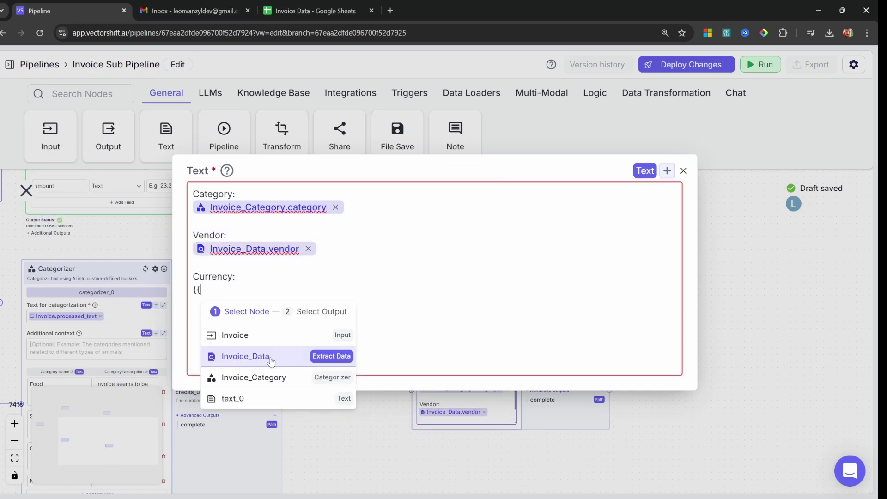
left_click(245, 356)
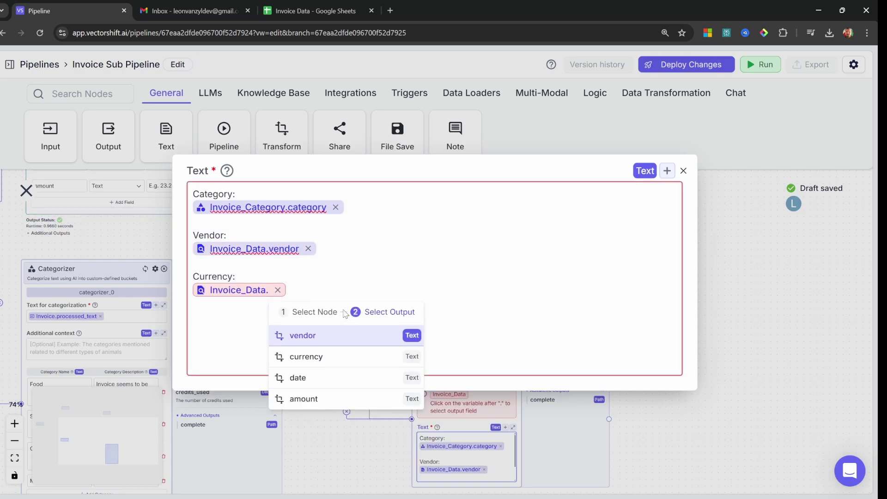
left_click(332, 356)
Add an "Amount:" label after a blank line, followed by the amount output of Invoice_Data.
key("Return")
key("Return")
type("Amount:")
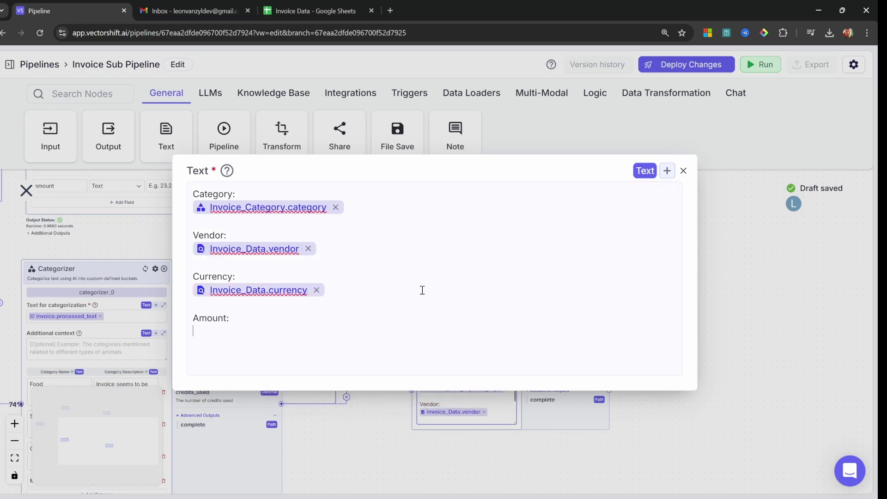
type("{{")
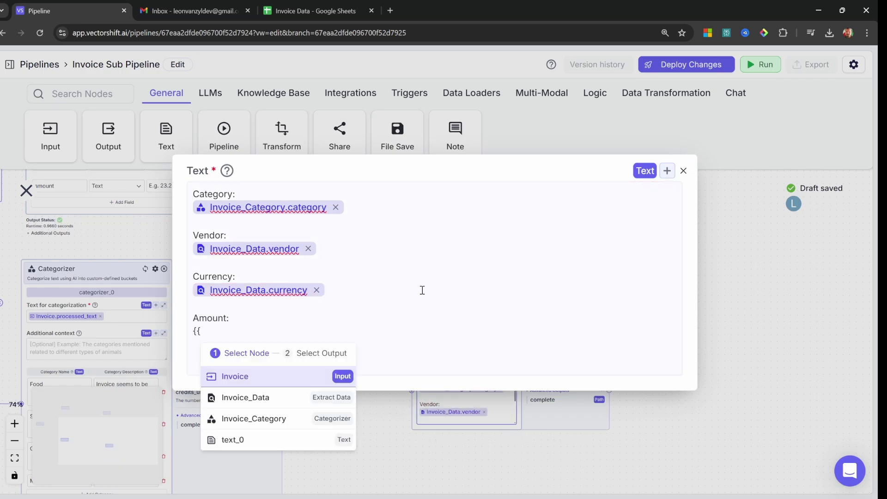
left_click(260, 398)
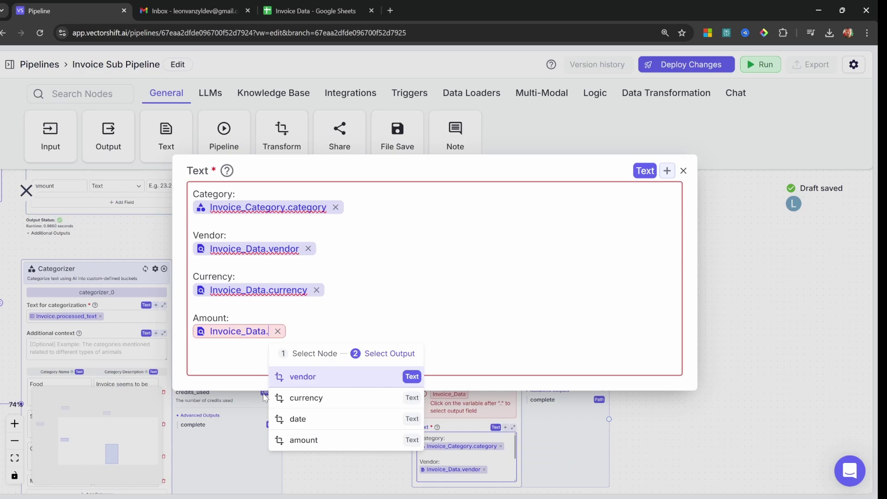
left_click(310, 451)
Finish the text with an "Invoice Date:" label and the date output of Invoice_Data, and shift the Text node slightly toward the Categorizer.
key("Return")
key("Return")
type("Invoice Date")
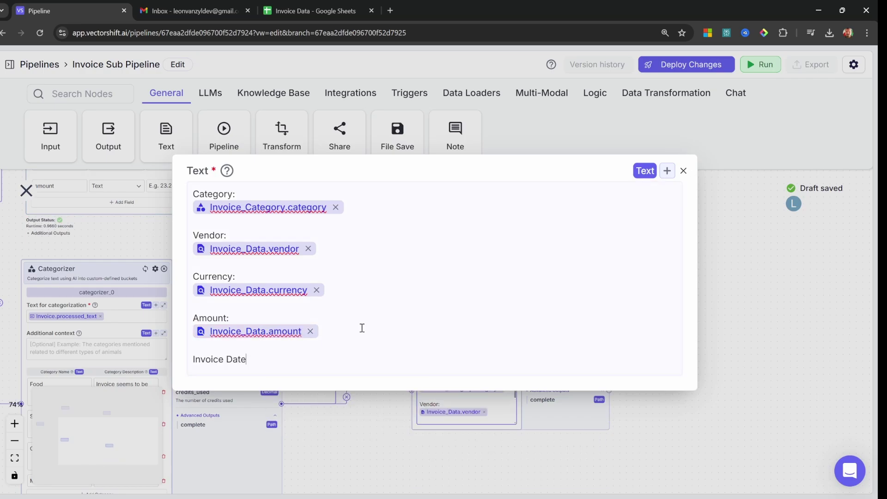
type(":")
key("Return")
type("{{")
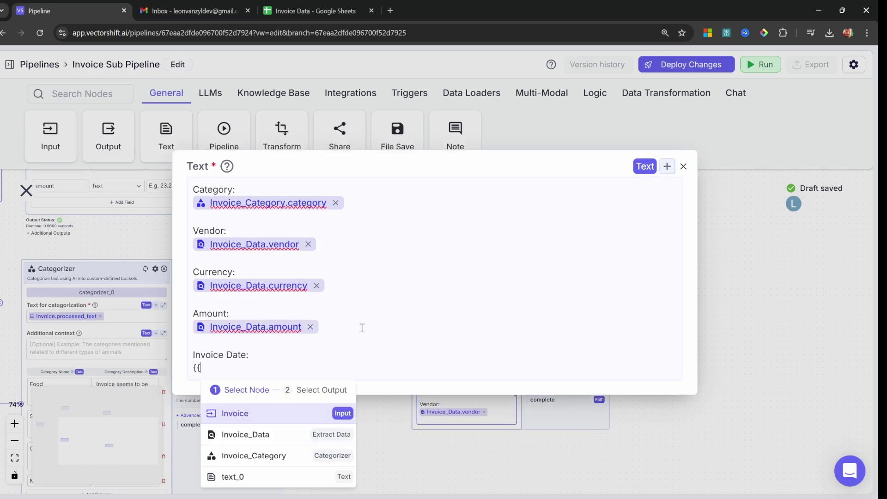
left_click(250, 434)
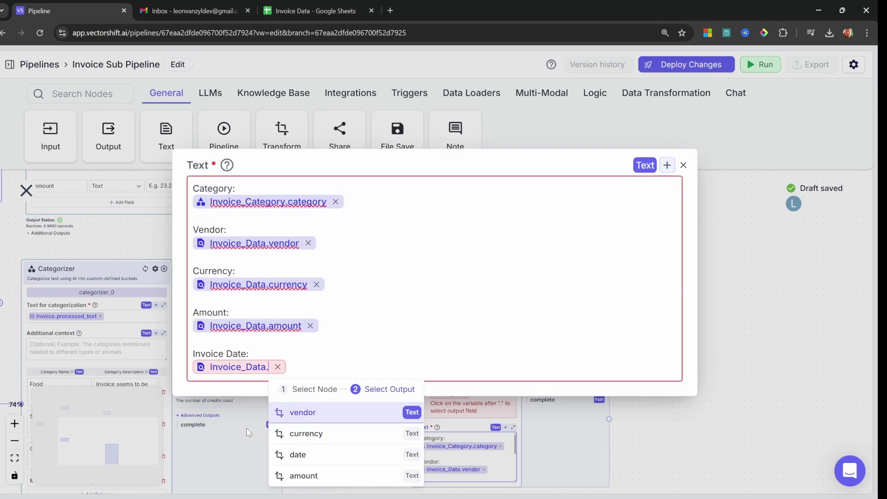
left_click(297, 454)
mouse_move(453, 350)
left_mouse_down()
mouse_move(428, 346)
mouse_move(440, 345)
left_mouse_up()
Add an OpenAI LLM node to the right of the Text node.
scroll(647, 353, "right", 5)
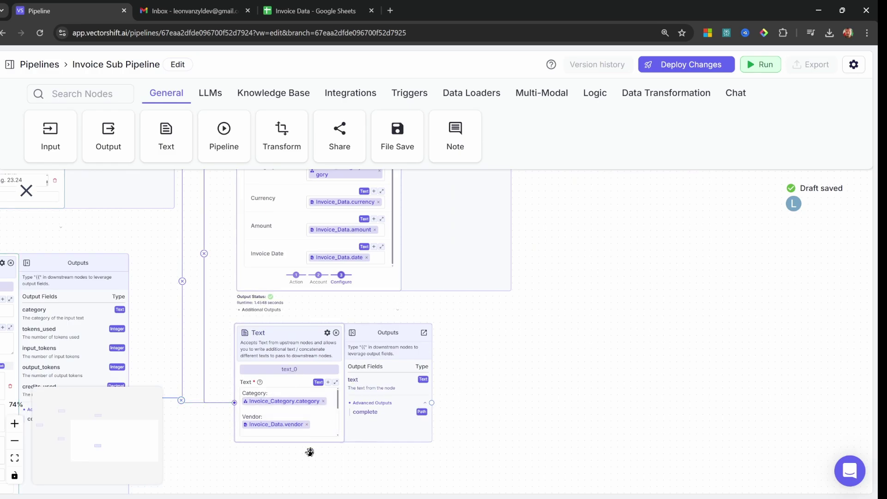
left_click(207, 92)
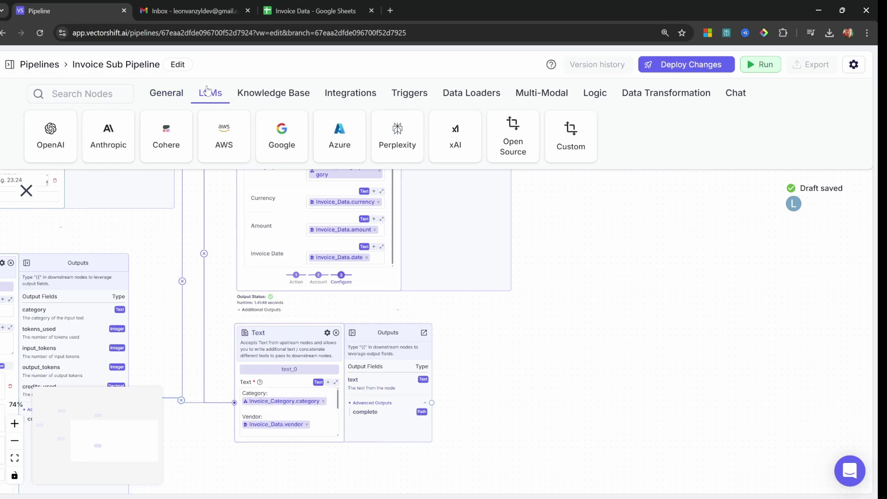
left_click_drag(50, 134, 574, 352)
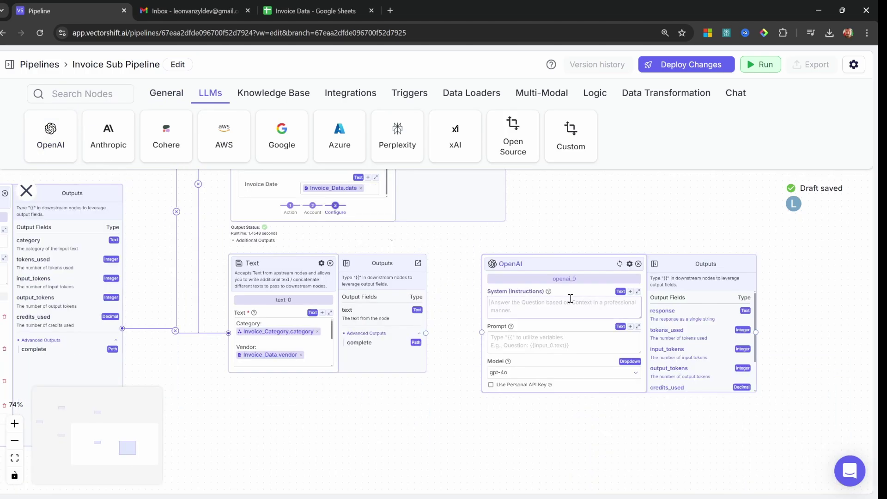
Set OpenAI's system instructions to "Write a summary using the following invoice details. This summary will be sent to the user as a notification. Keep it super concise.".
left_click(637, 292)
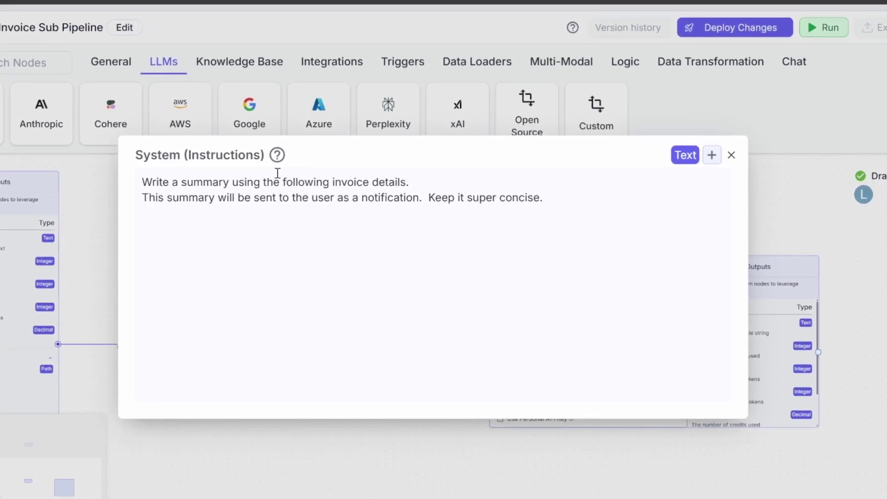
left_click(425, 186)
left_click(592, 212)
left_click(731, 155)
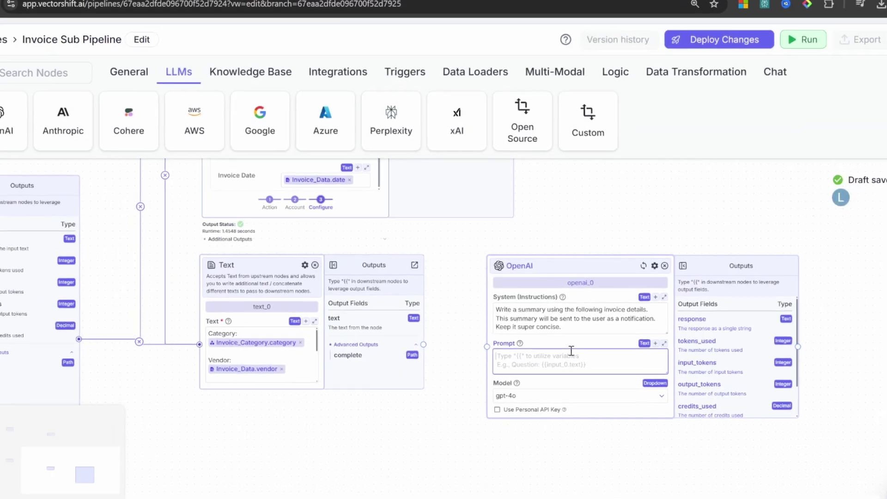
Set the OpenAI node's prompt to the text output of text_0, and move the node slightly closer to the Text node.
left_click(552, 352)
type("{{")
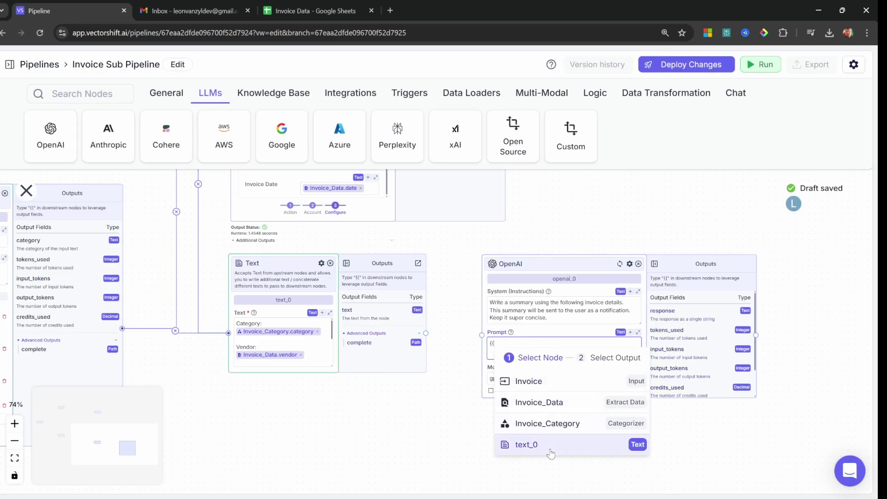
left_click(533, 447)
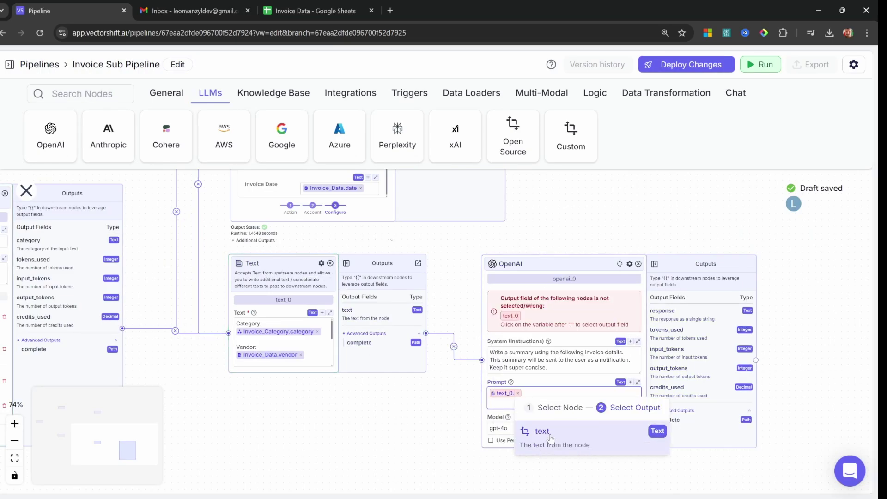
left_click(550, 438)
scroll(556, 415, "right", 4)
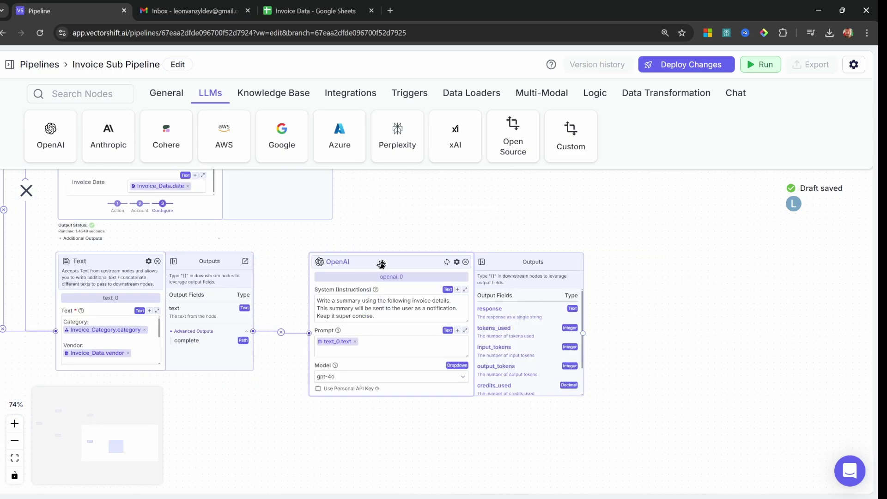
mouse_move(382, 265)
left_mouse_down()
mouse_move(356, 263)
mouse_move(372, 263)
left_mouse_up()
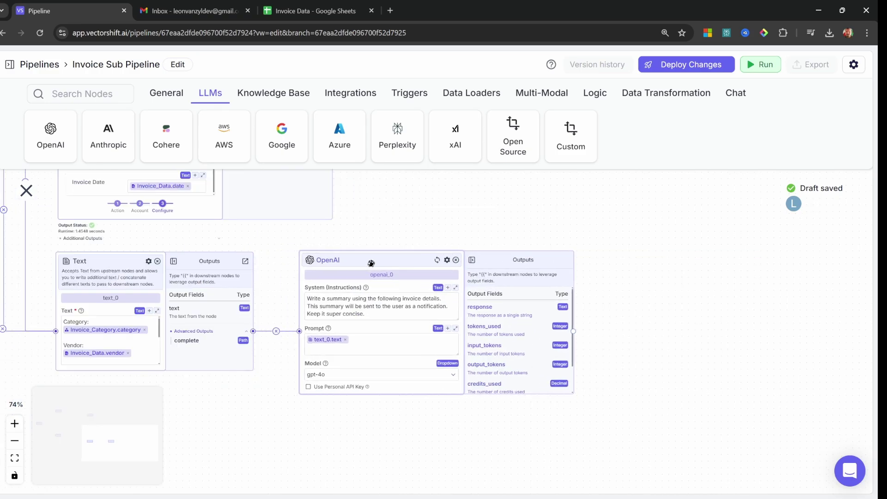
Add an Output node to the right of the OpenAI node and set its output to the response of openai_0.
left_click(394, 235)
left_click(162, 92)
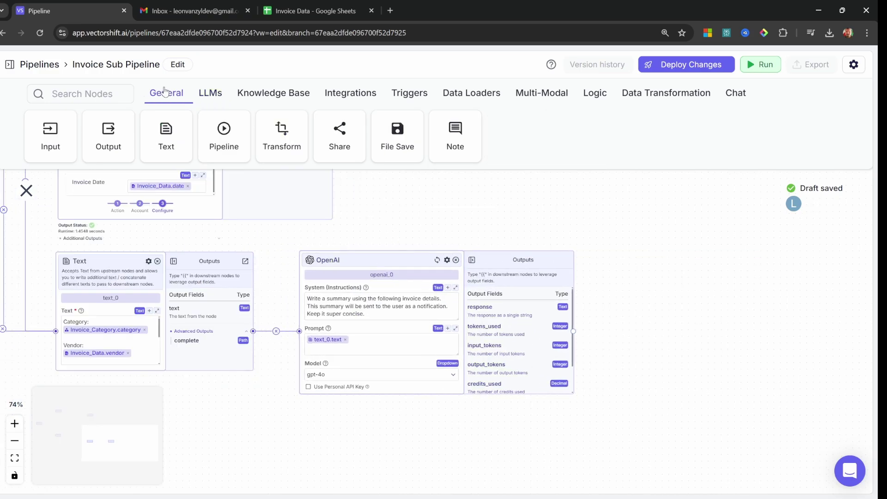
left_click_drag(326, 258, 685, 310)
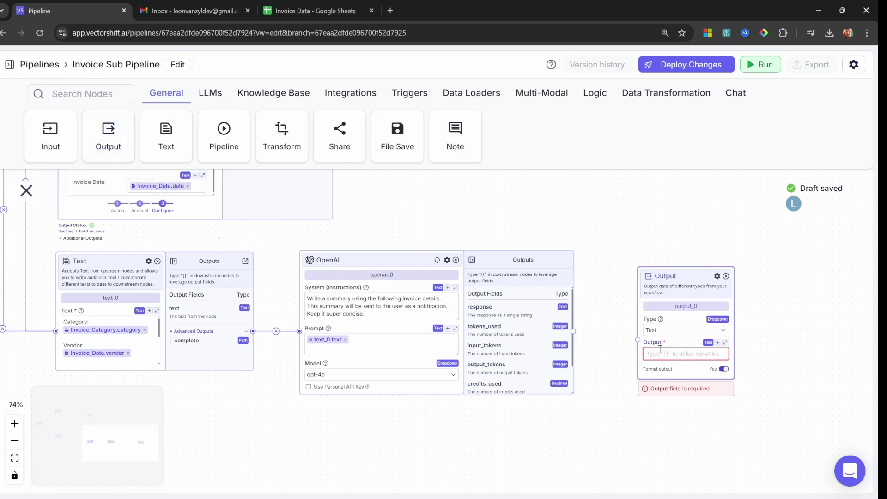
left_click(659, 350)
type("{{")
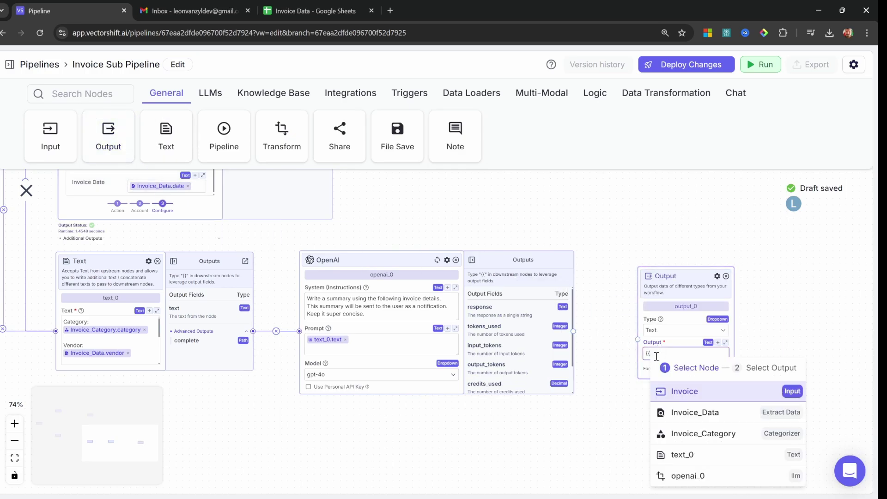
left_click(685, 475)
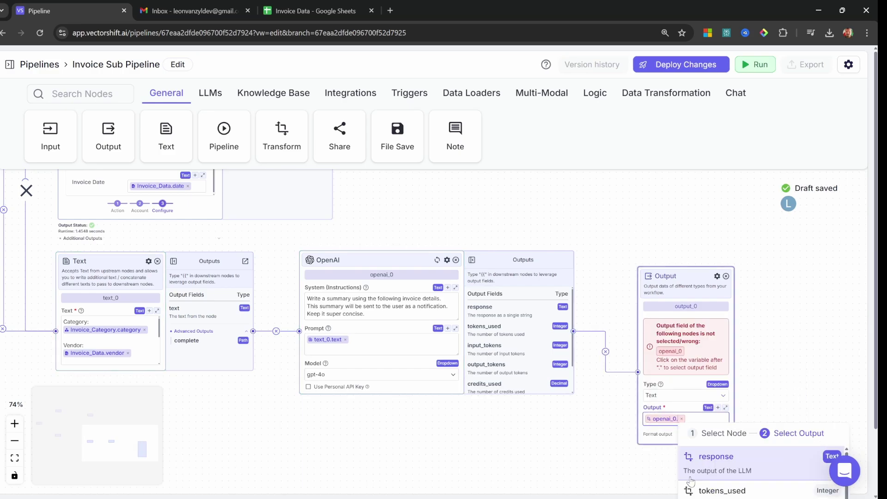
left_click(716, 461)
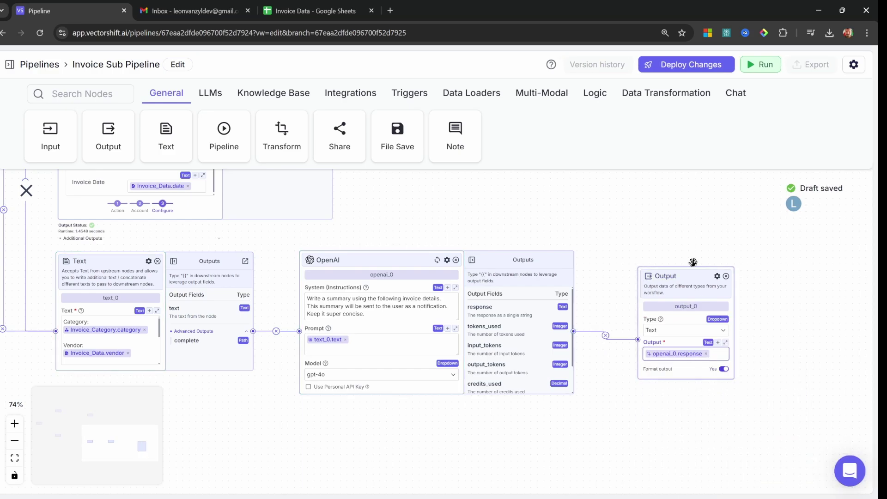
Check the Invoice Data sheet before testing, and run the sub-pipeline on the invoice PDF already loaded as its input.
key("ctrl+3")
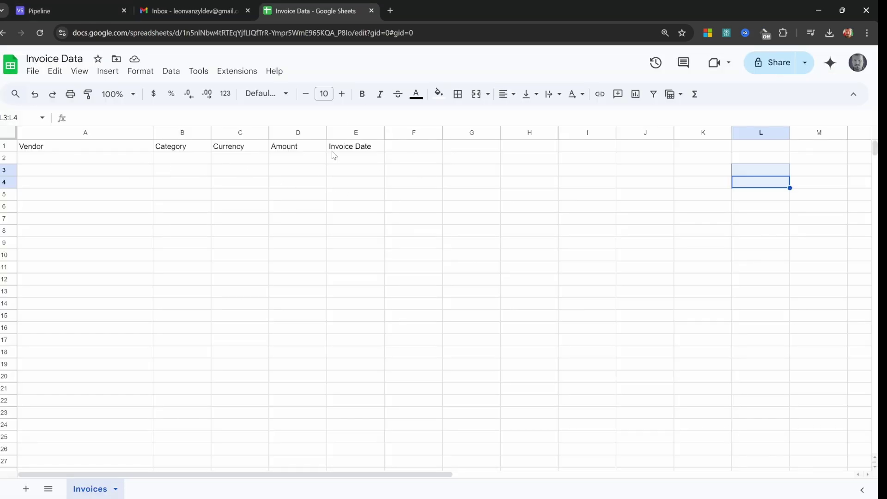
key("ctrl+1")
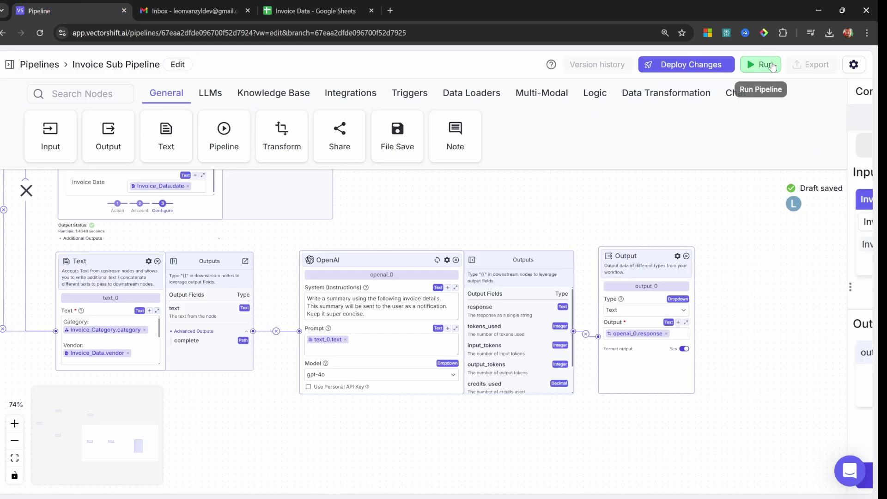
left_click(771, 66)
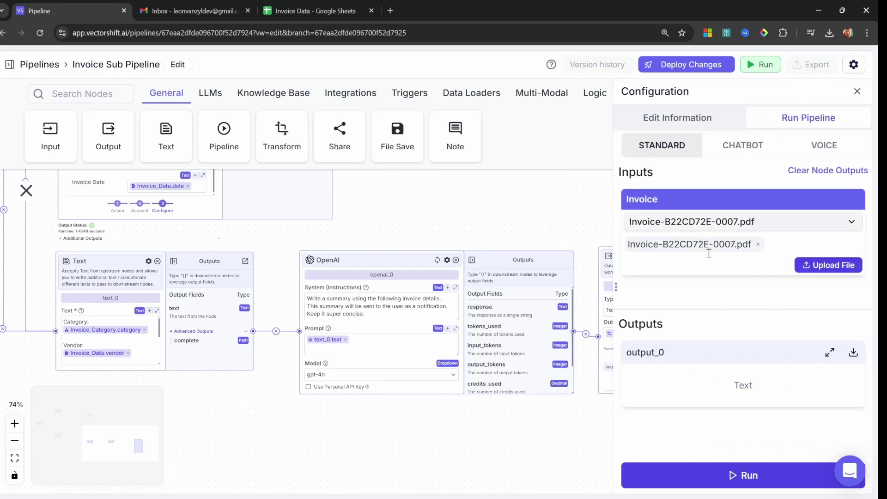
left_click(735, 475)
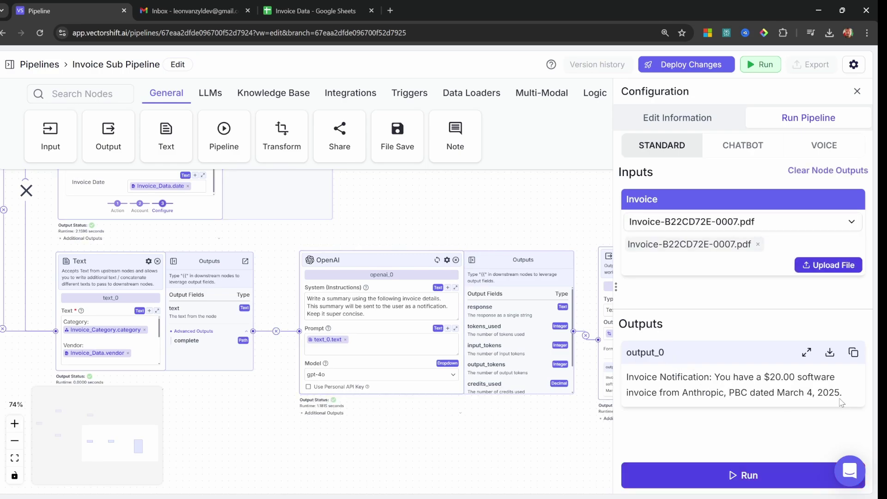
Inspect the first data row of the Invoice Data sheet in Google Sheets and return to the VectorShift pipeline.
left_click(328, 12)
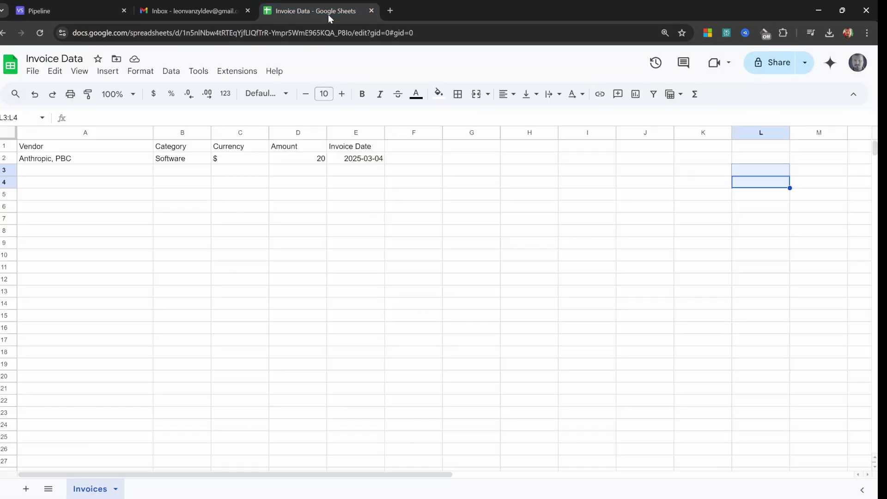
left_click(390, 319)
left_click_drag(107, 159, 406, 160)
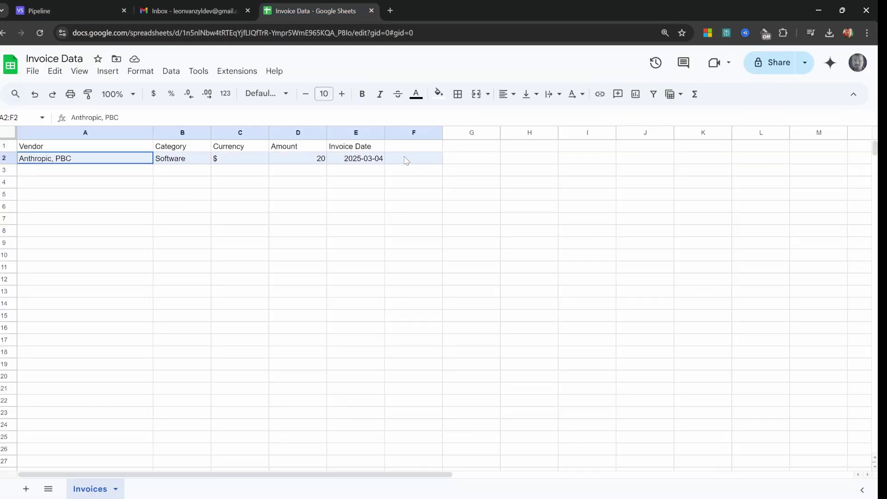
left_click(407, 170)
left_click(69, 10)
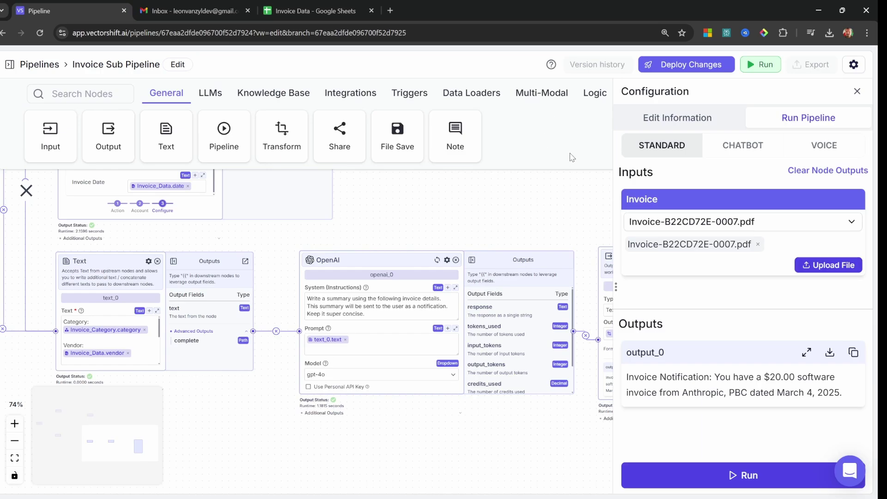
Close the run configuration and deploy the sub-pipeline as patch version v0.0.1 without a description.
left_click(857, 91)
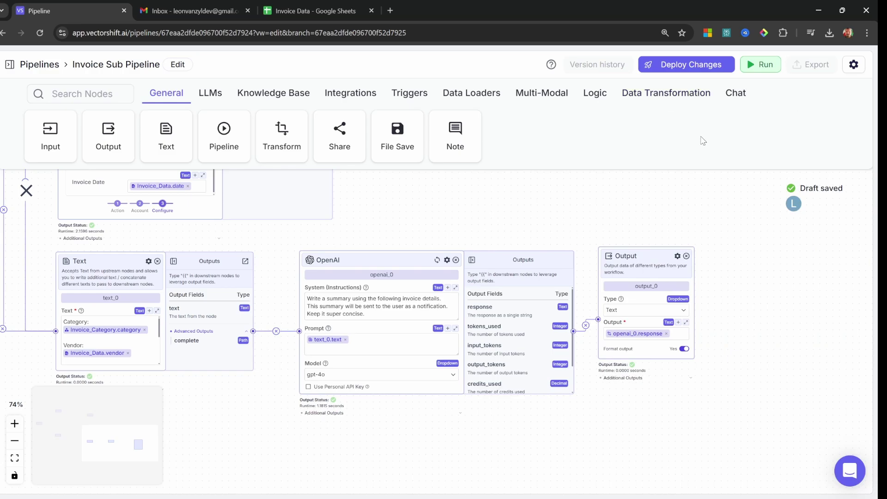
left_click(700, 69)
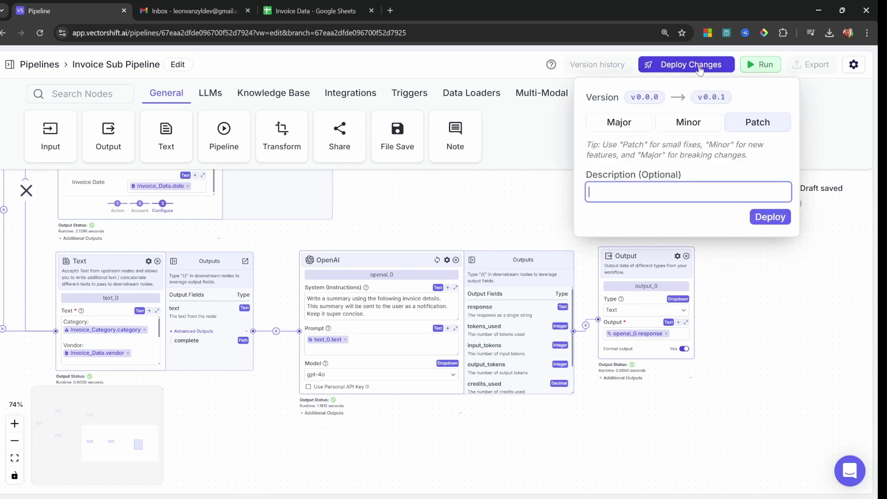
left_click(777, 217)
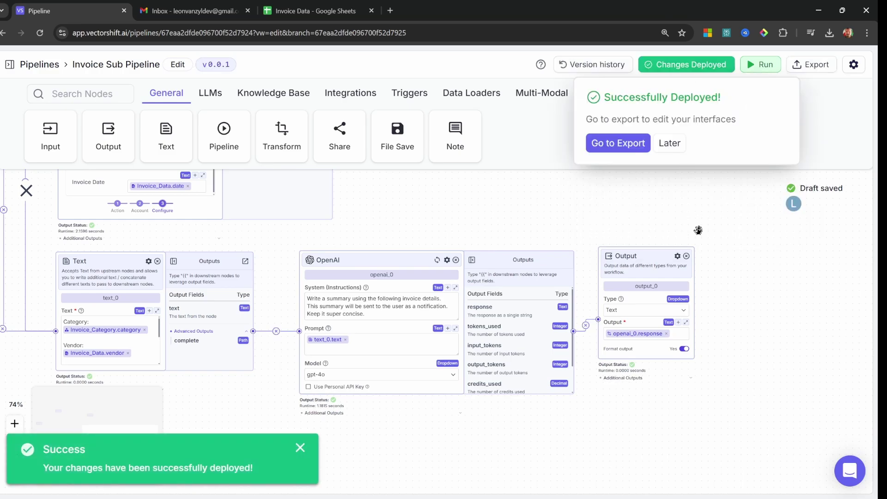
Open Invoice Master Pipeline, add a Pipeline node to the right of the Gmail Trigger and set it to Invoice Sub Pipeline.
left_click(49, 66)
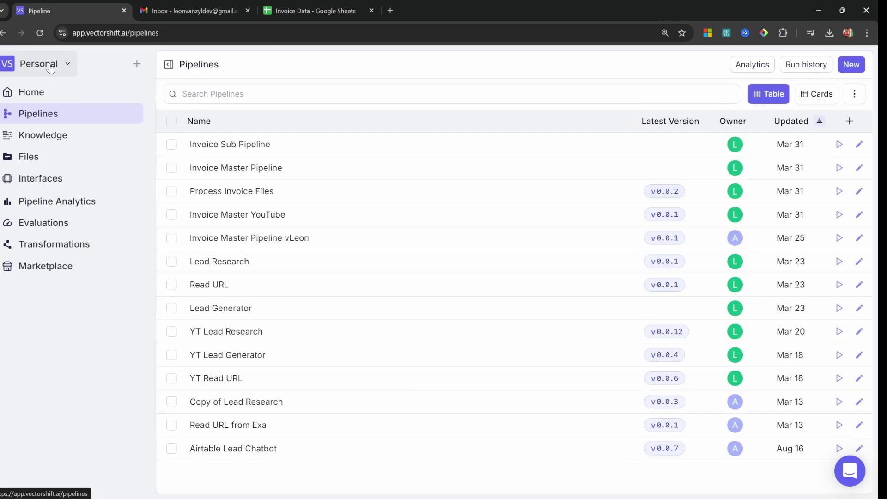
left_click(245, 172)
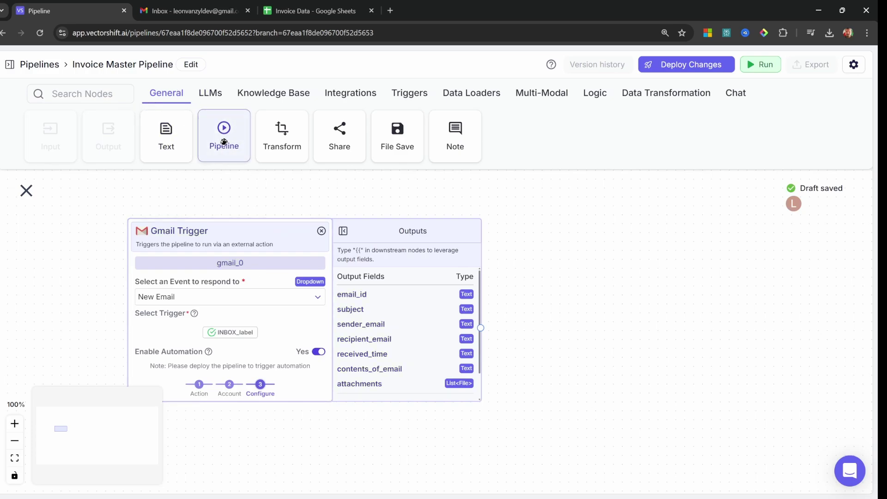
left_click_drag(223, 138, 575, 267)
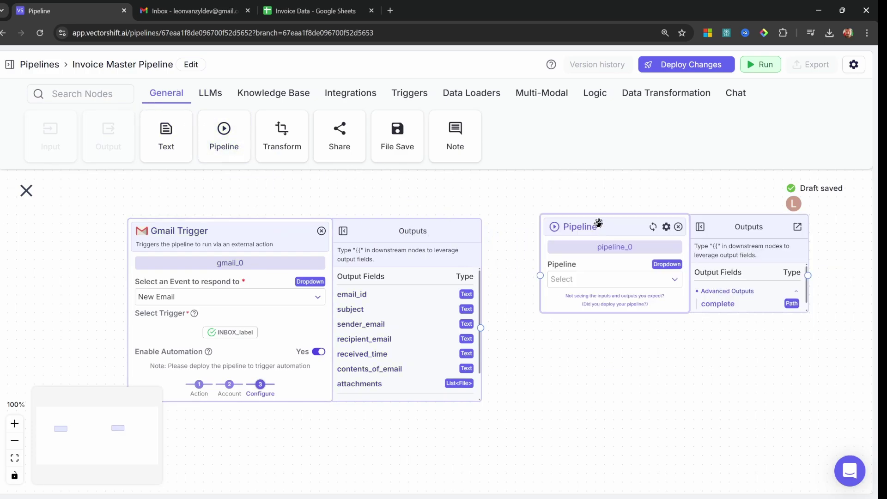
left_click(618, 276)
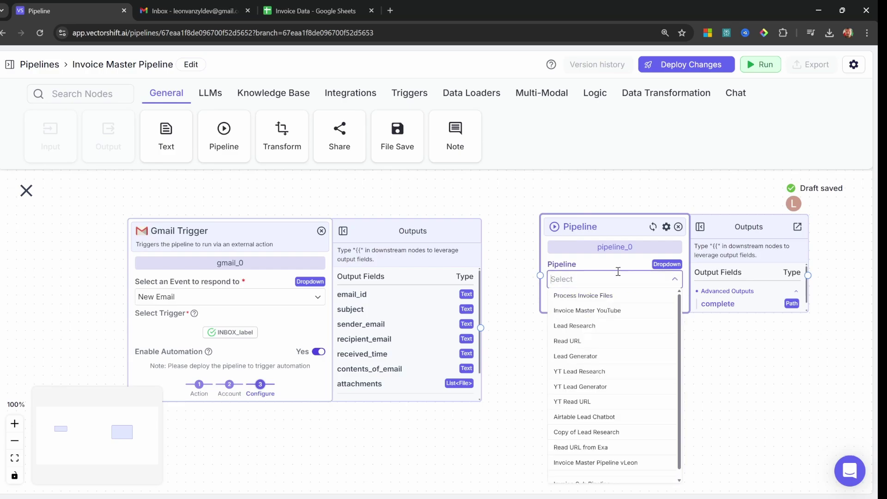
scroll(594, 462, "down", 1)
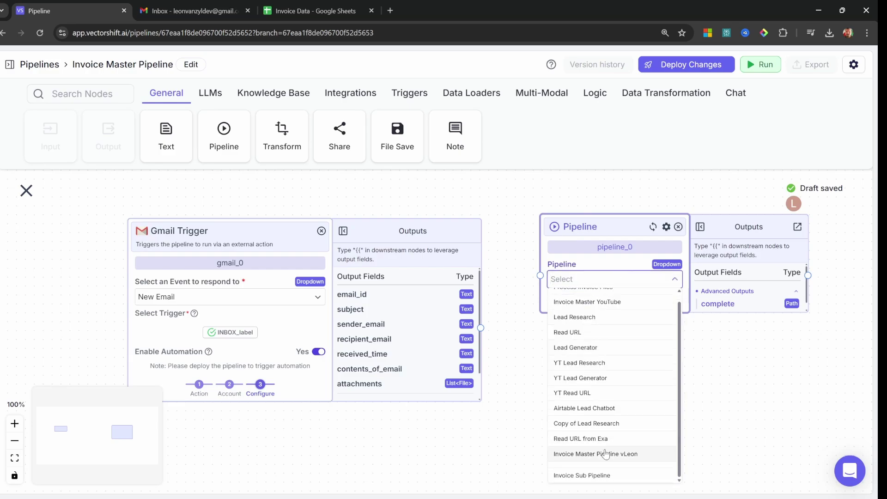
left_click(589, 476)
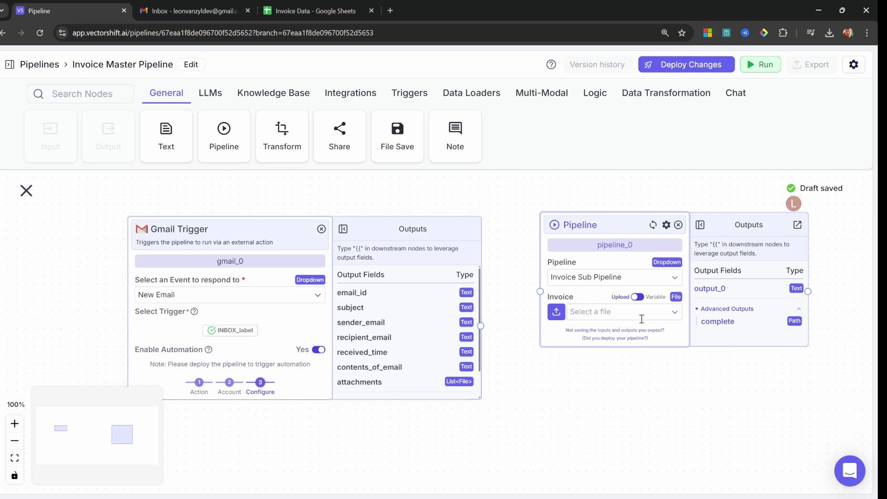
Enable list mode on the Pipeline node and set its Invoice input to the attachments output of gmail_0.
left_click(657, 310)
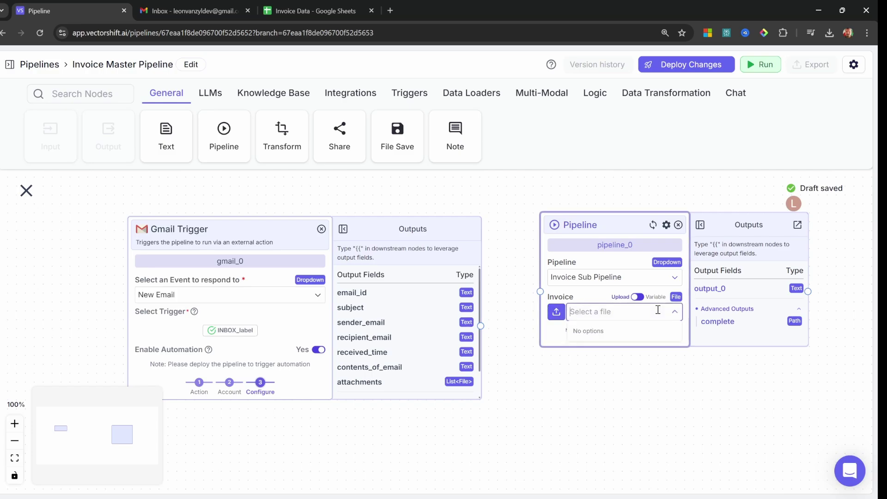
left_click(547, 343)
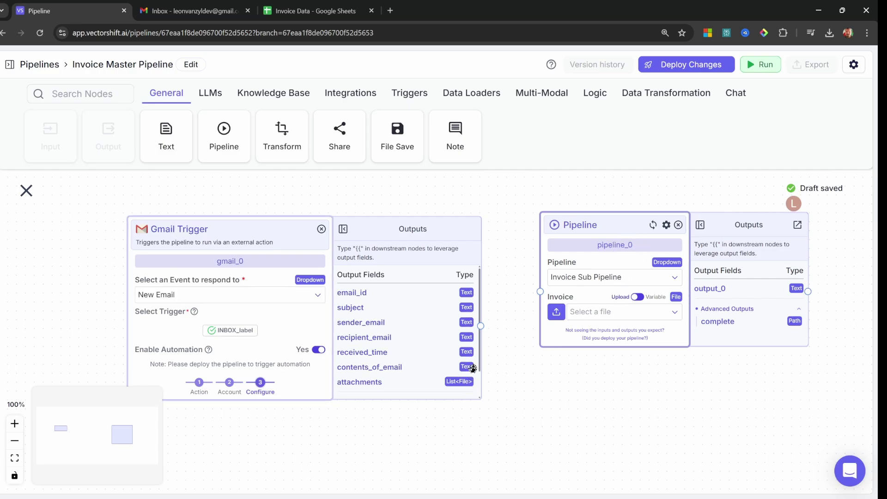
left_click(652, 225)
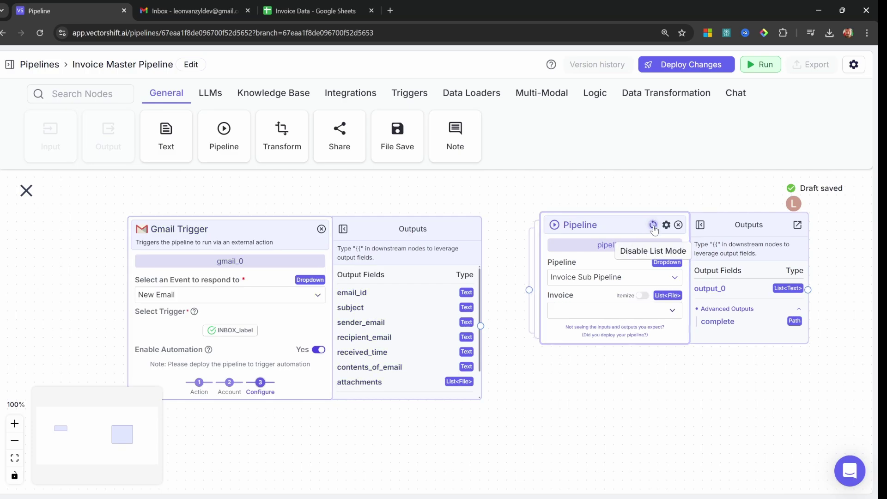
left_click(605, 310)
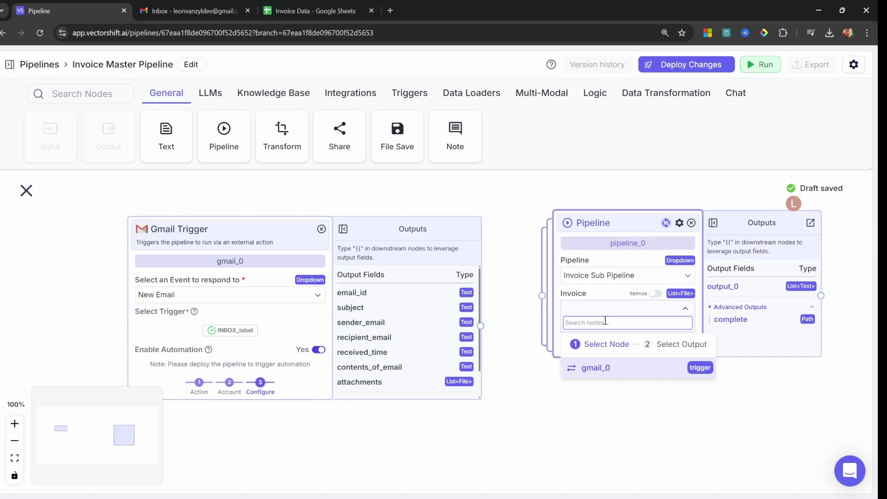
left_click(586, 369)
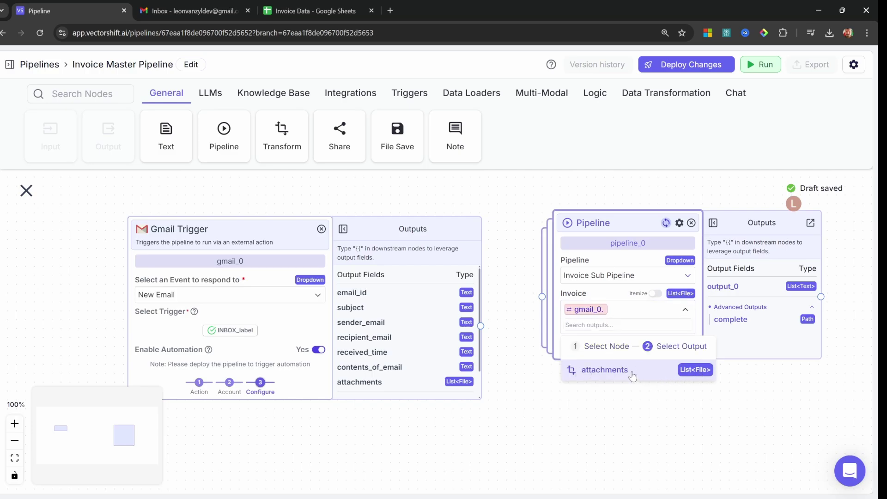
left_click(592, 368)
left_click_drag(606, 368, 566, 369)
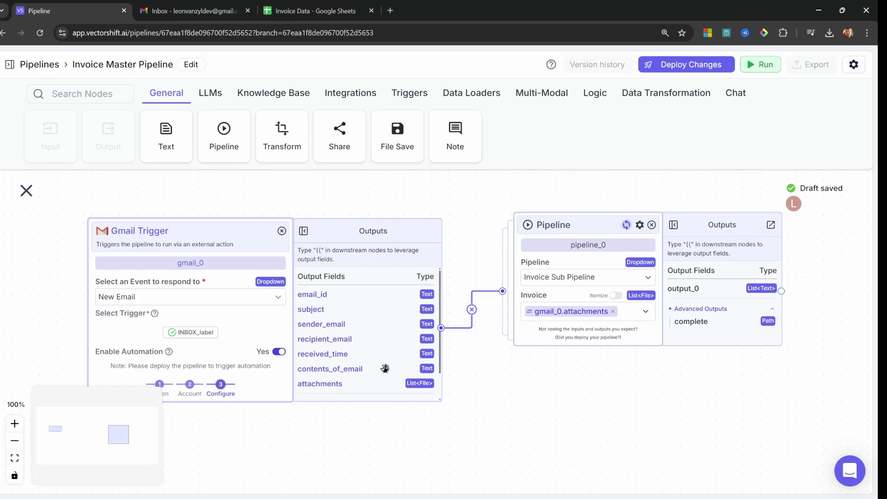
Add a List Operation node to the right of the Pipeline node and choose the Join List Item operation.
scroll(443, 350, "right", 3)
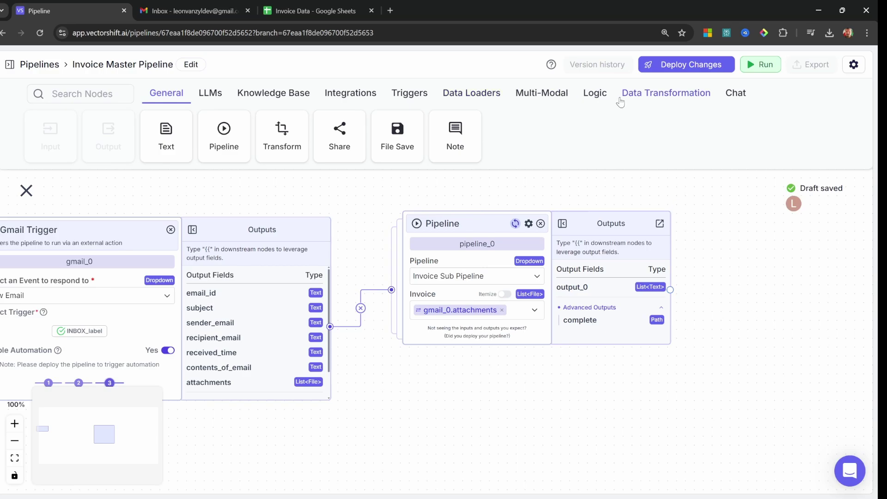
left_click(650, 96)
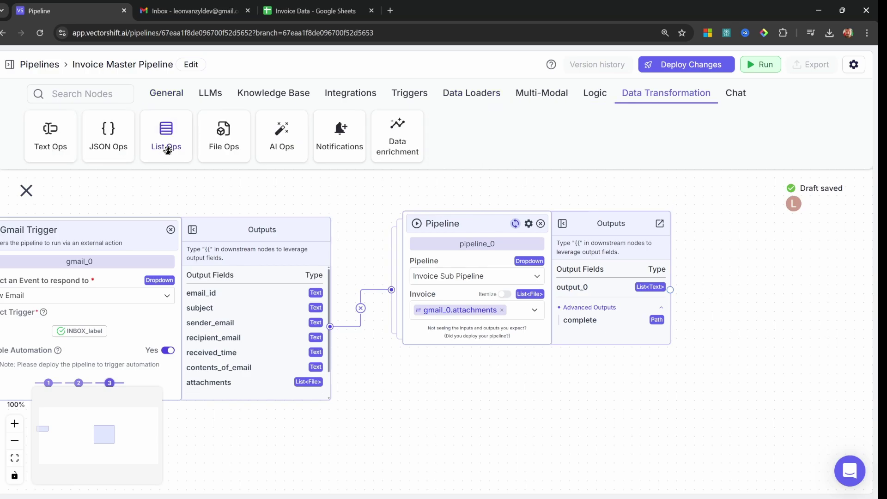
left_click_drag(166, 134, 738, 307)
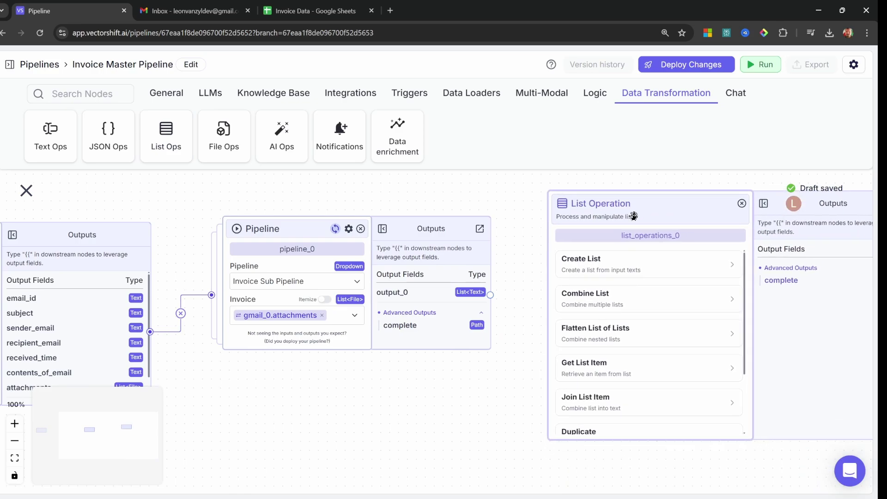
left_click(594, 400)
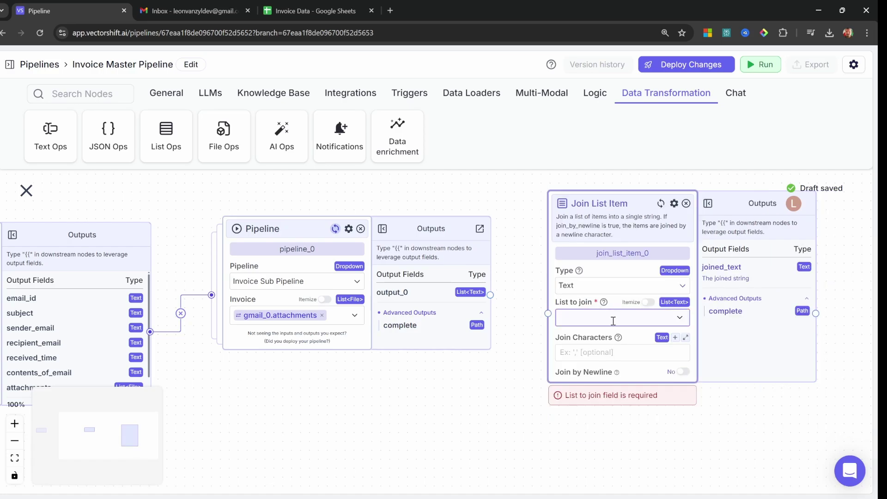
Set the list to join to output_0 of pipeline_0, and shift the Pipeline node slightly.
left_click(613, 321)
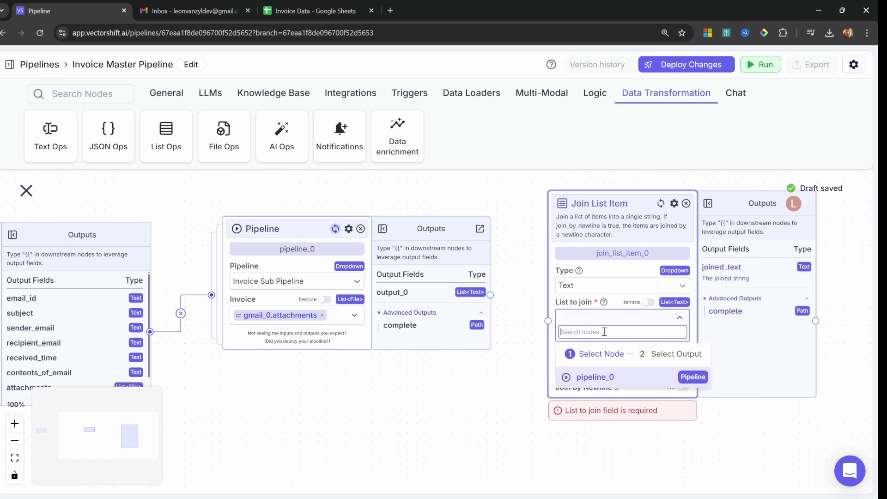
left_click(597, 378)
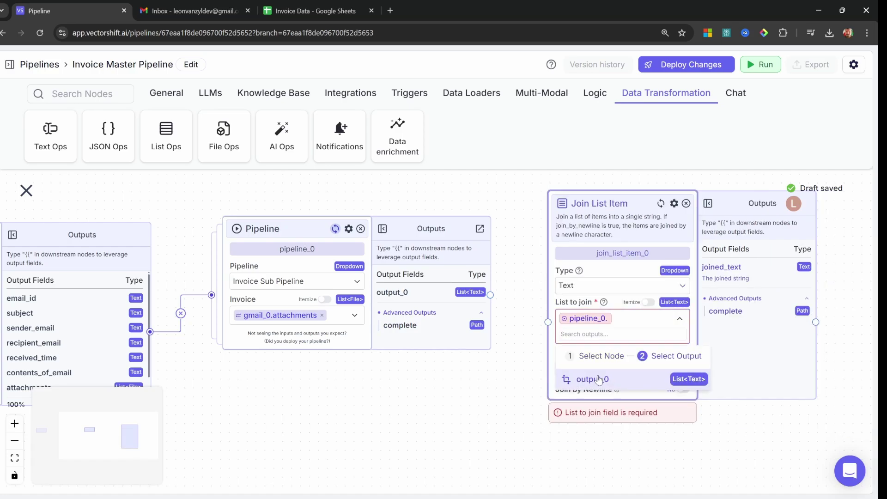
left_click(594, 379)
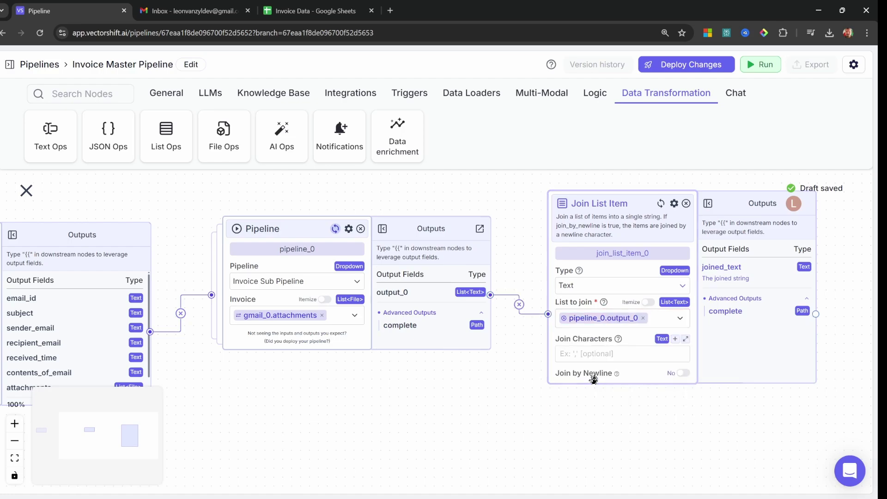
left_click_drag(297, 227, 301, 229)
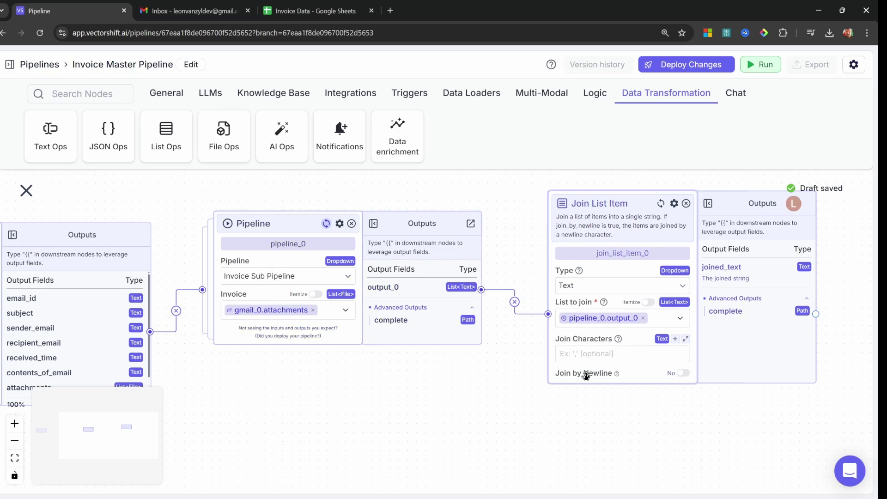
Turn on Join by Newline in the Join List Item node.
left_click(682, 373)
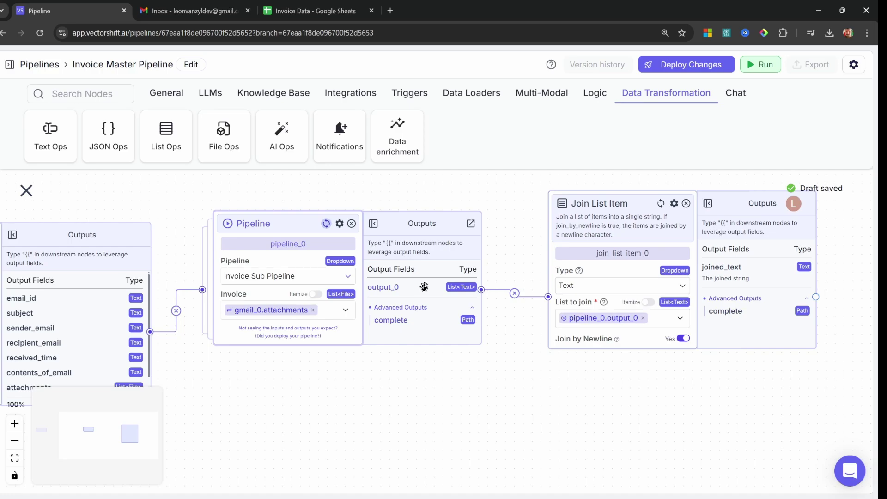
Add a Gmail node to the right of the Join List Item node with the Send Reply action, keeping the connected account.
scroll(424, 286, "right", 4)
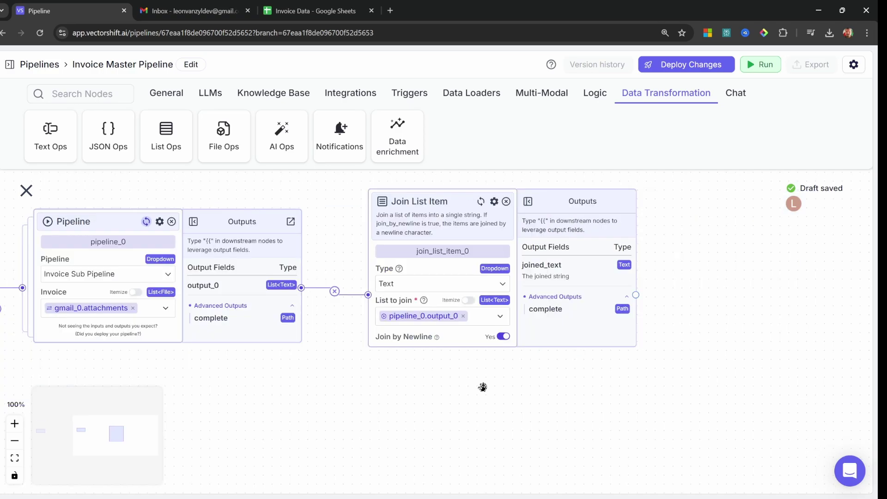
left_click(353, 95)
left_click_drag(281, 135, 726, 334)
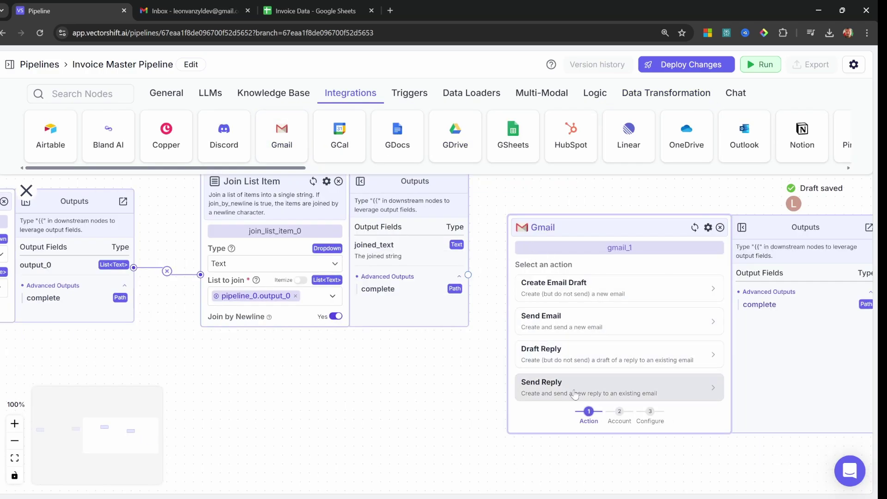
left_click(558, 391)
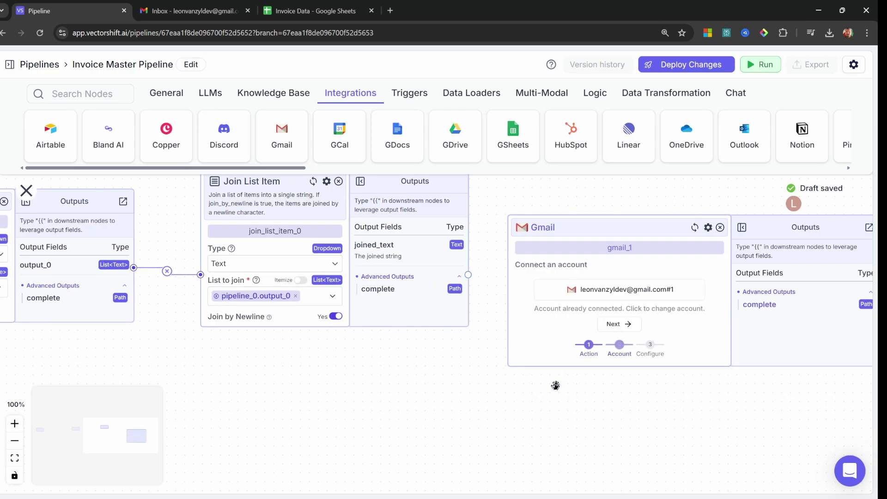
left_click(618, 324)
Set the reply's To field to the sender_email output of gmail_0.
left_click(590, 314)
type("{{")
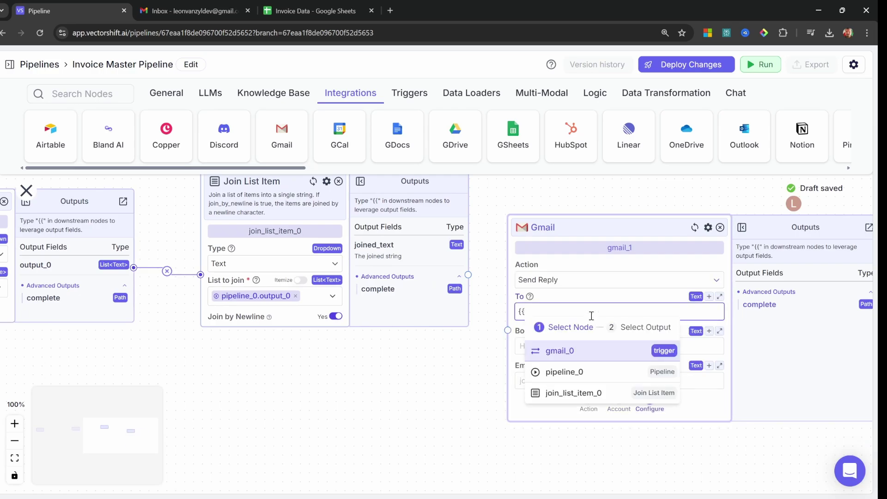
left_click(557, 352)
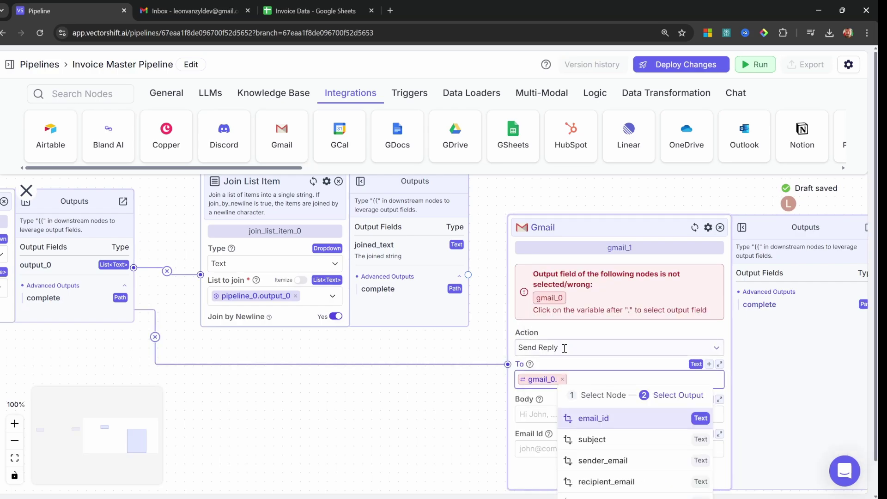
scroll(600, 455, "down", 1)
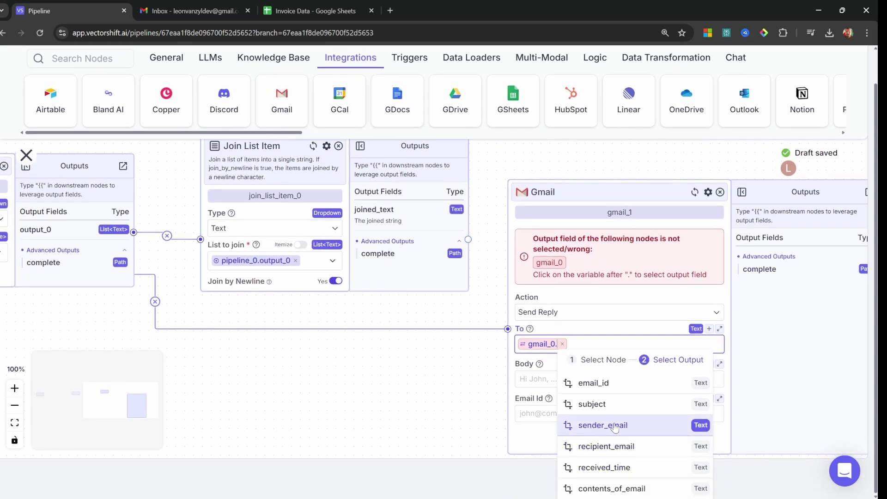
left_click(614, 425)
Set the reply's Body to the joined_text output of join_list_item_0.
left_click(583, 350)
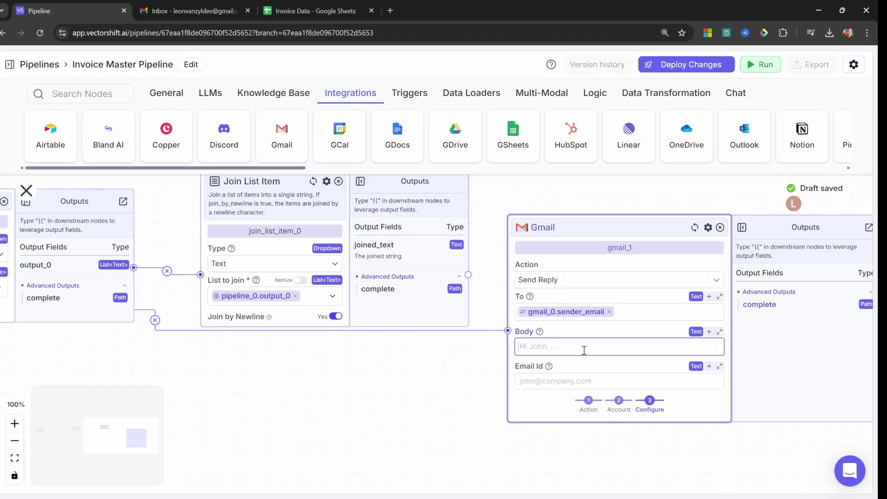
type("{{")
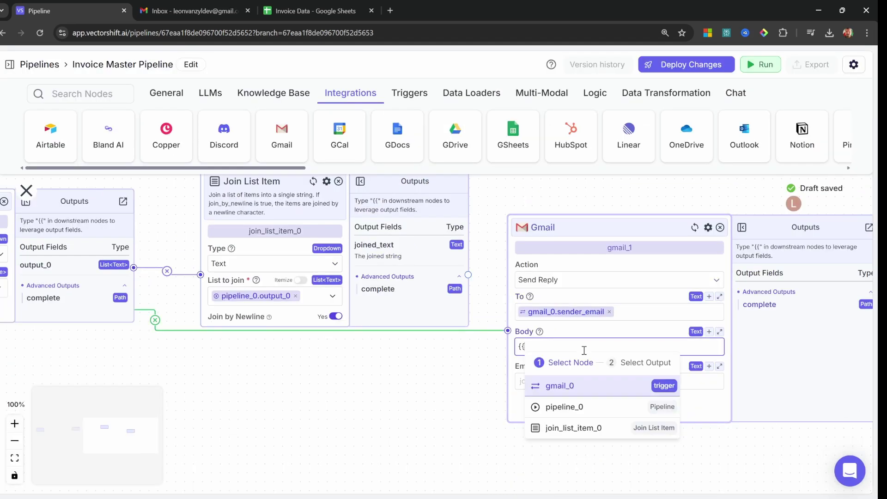
left_click(582, 427)
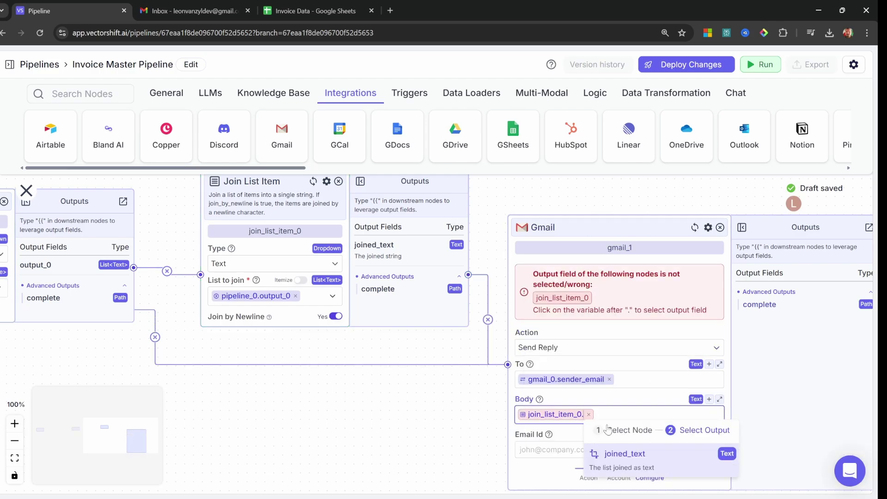
left_click(634, 454)
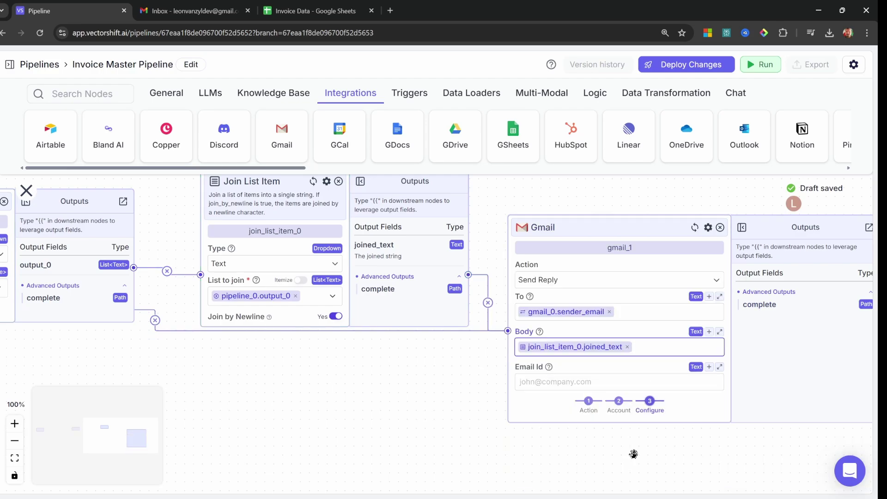
Check the Gmail Trigger's outputs and set the reply's Email Id to the email_id output of gmail_0.
left_click(573, 382)
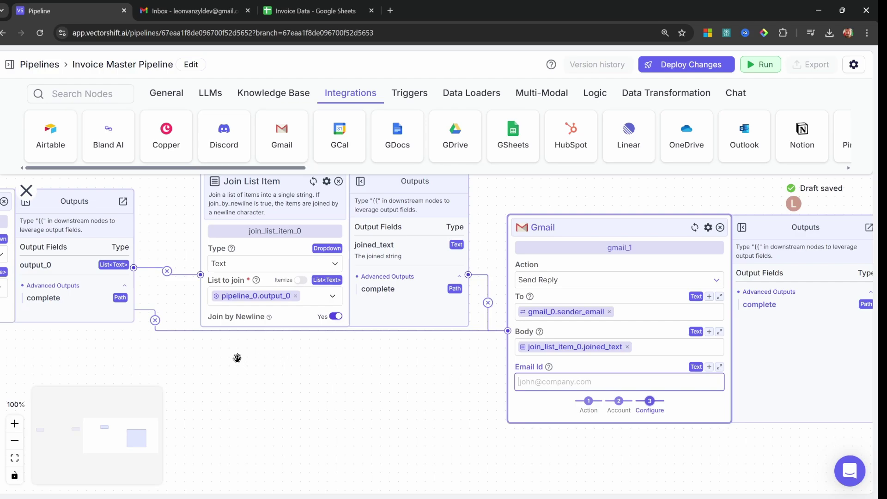
left_click_drag(238, 359, 761, 380)
left_click_drag(445, 390, 680, 376)
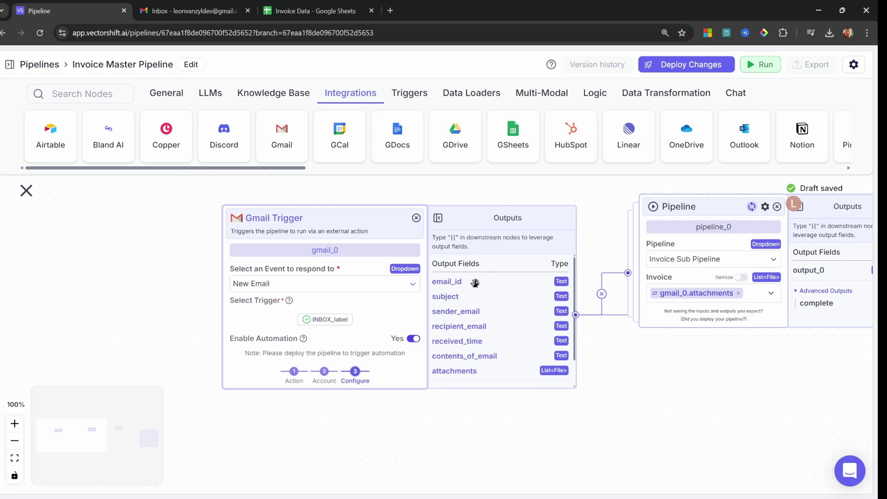
left_click_drag(756, 372, 600, 397)
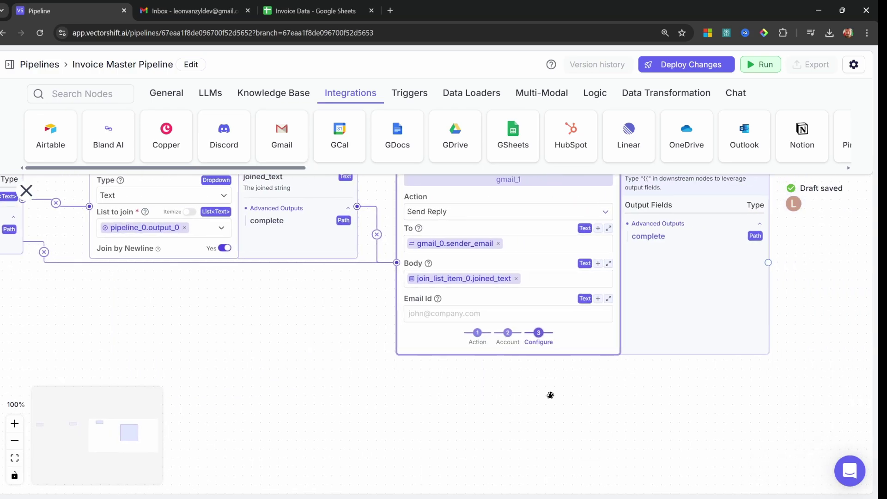
left_click_drag(550, 395, 506, 430)
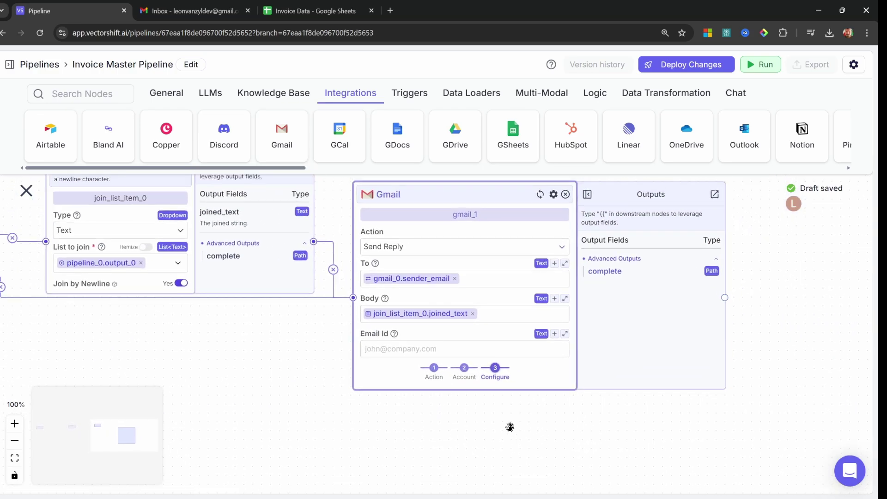
left_click(431, 353)
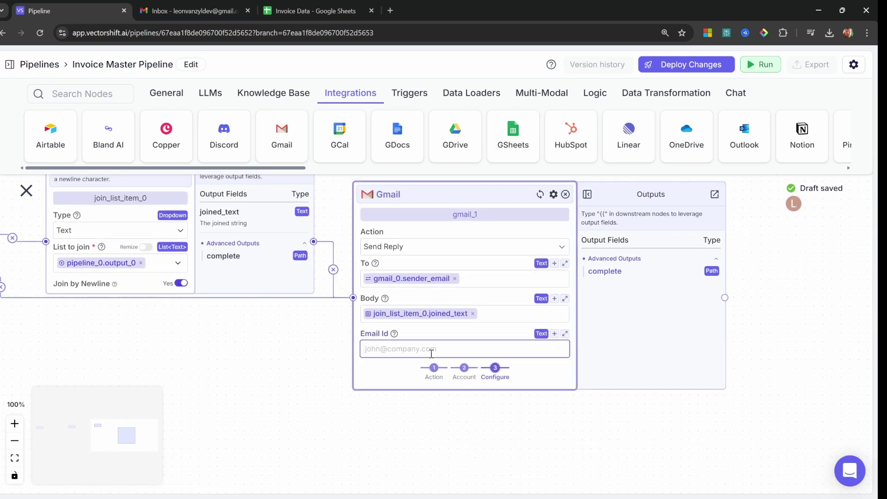
type("{{")
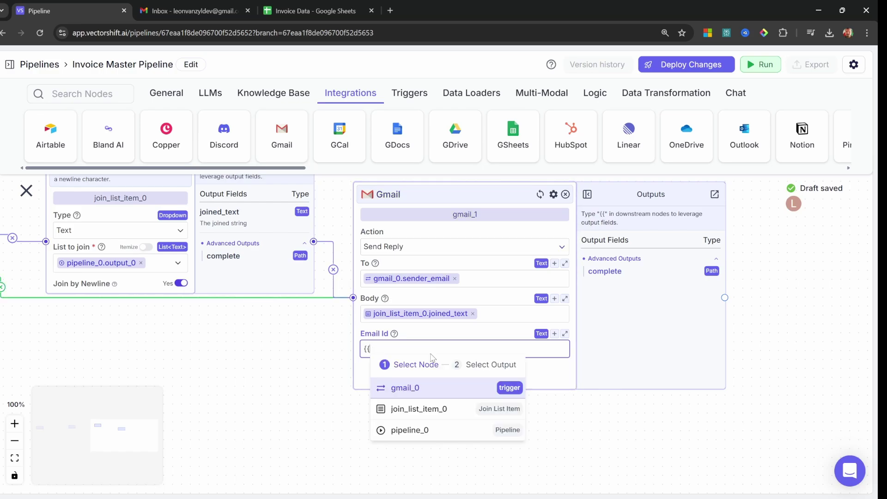
left_click(431, 389)
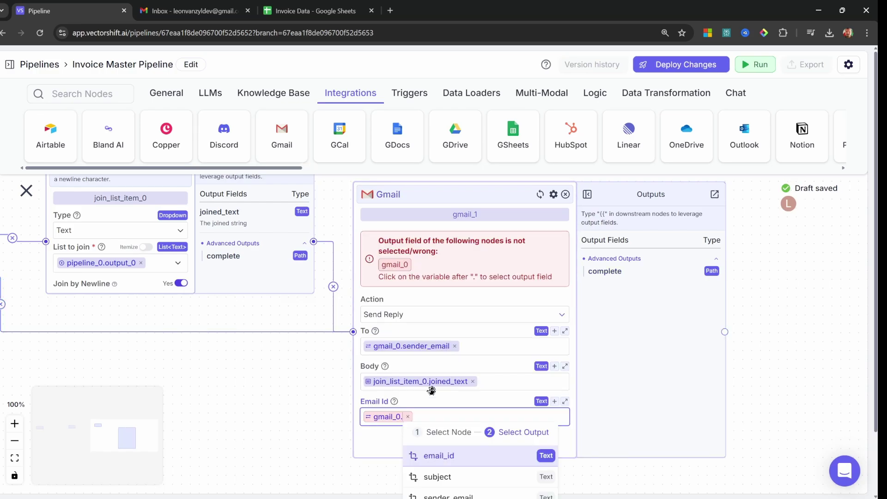
left_click(444, 457)
Move the Gmail Trigger node lower so its link to the reply node runs below the Pipeline node.
scroll(504, 418, "left", 10)
scroll(504, 419, "up", 1)
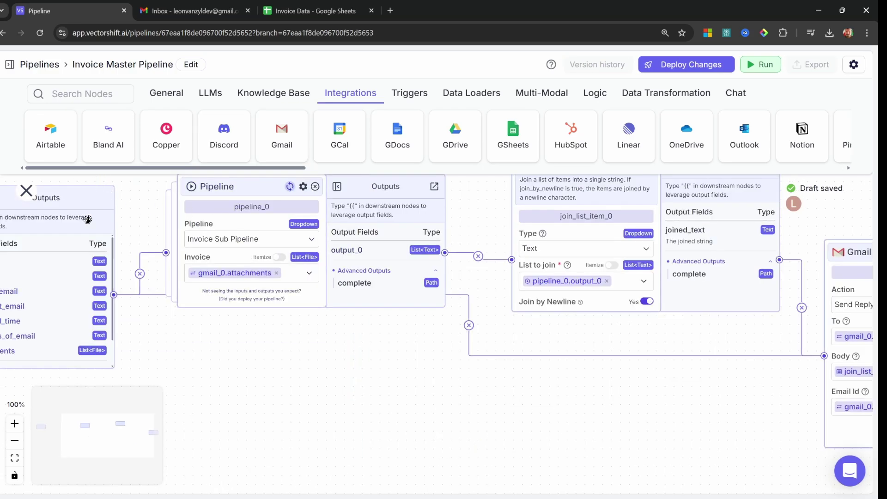
left_click_drag(88, 219, 103, 311)
left_click_drag(547, 432, 571, 452)
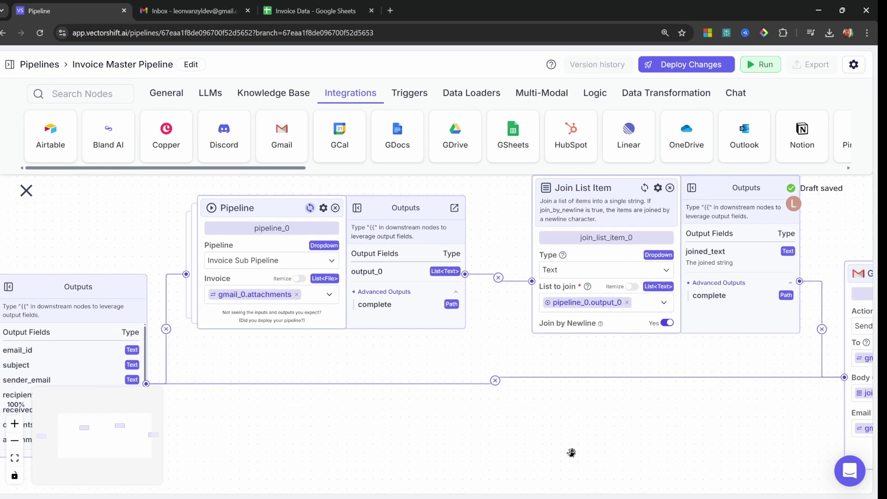
Deploy the master pipeline's changes as a Patch version, v0.0.1, without a description.
scroll(571, 452, "down", 2)
scroll(559, 402, "up", 2)
left_click(690, 64)
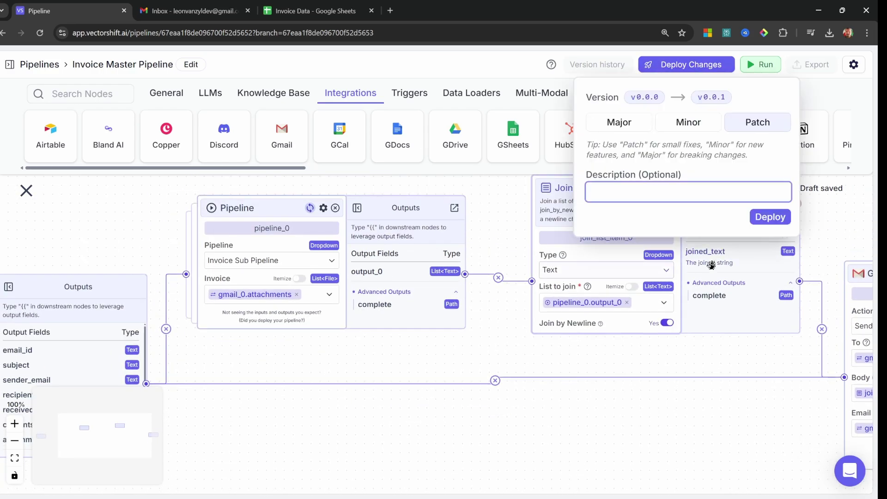
left_click(770, 216)
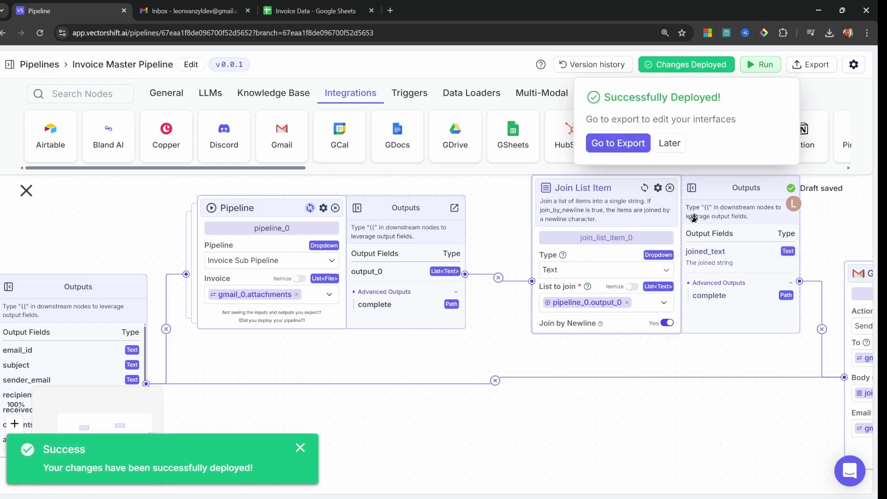
Switch to the Gmail inbox and open the received Invoice email to view its PDF attachments.
left_click(189, 11)
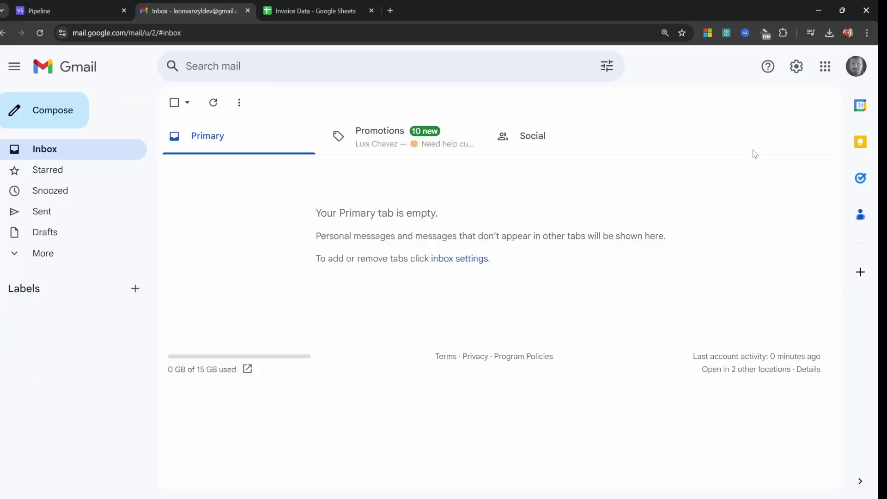
left_click(373, 169)
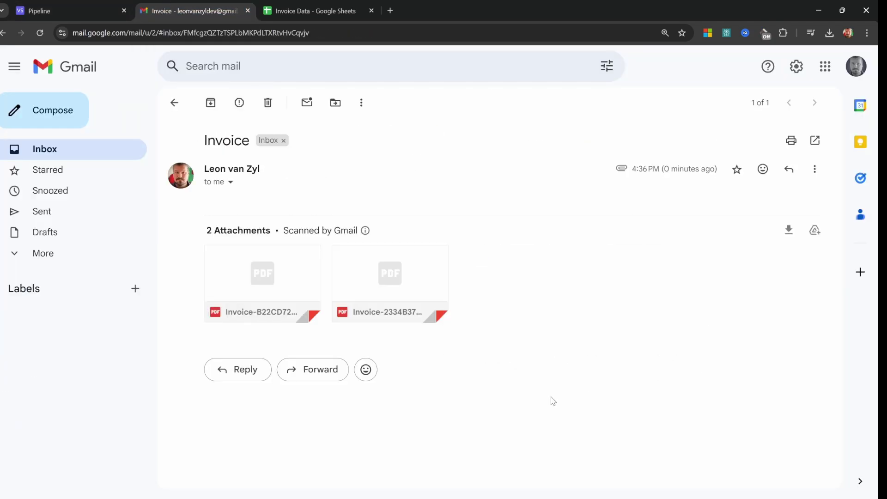
mouse_move(298, 308)
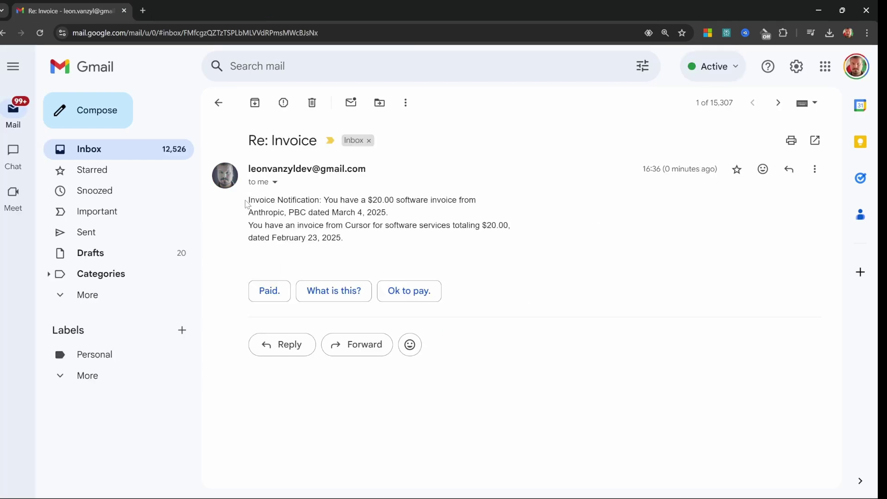
Examine the invoice notification text in the automatic reply for the amount, vendor and date of each invoice.
left_click_drag(247, 203, 310, 200)
left_click(331, 200)
left_click_drag(367, 200, 408, 251)
left_click(250, 213)
left_click(427, 241)
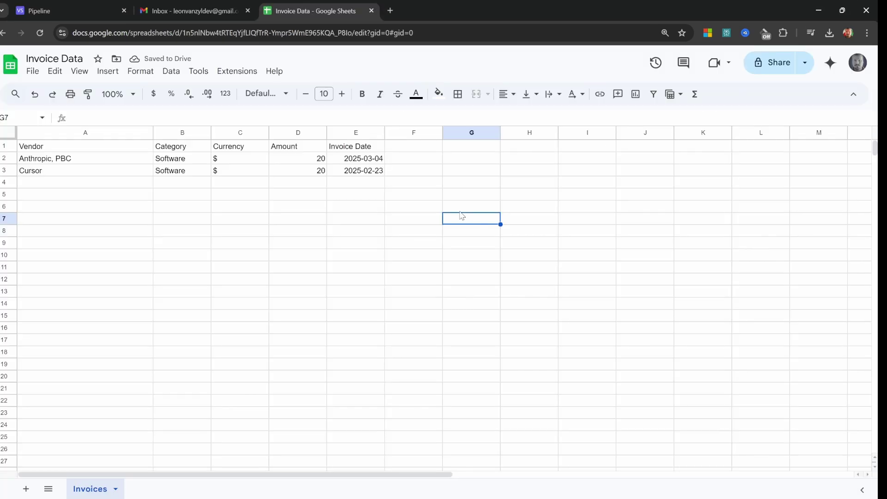